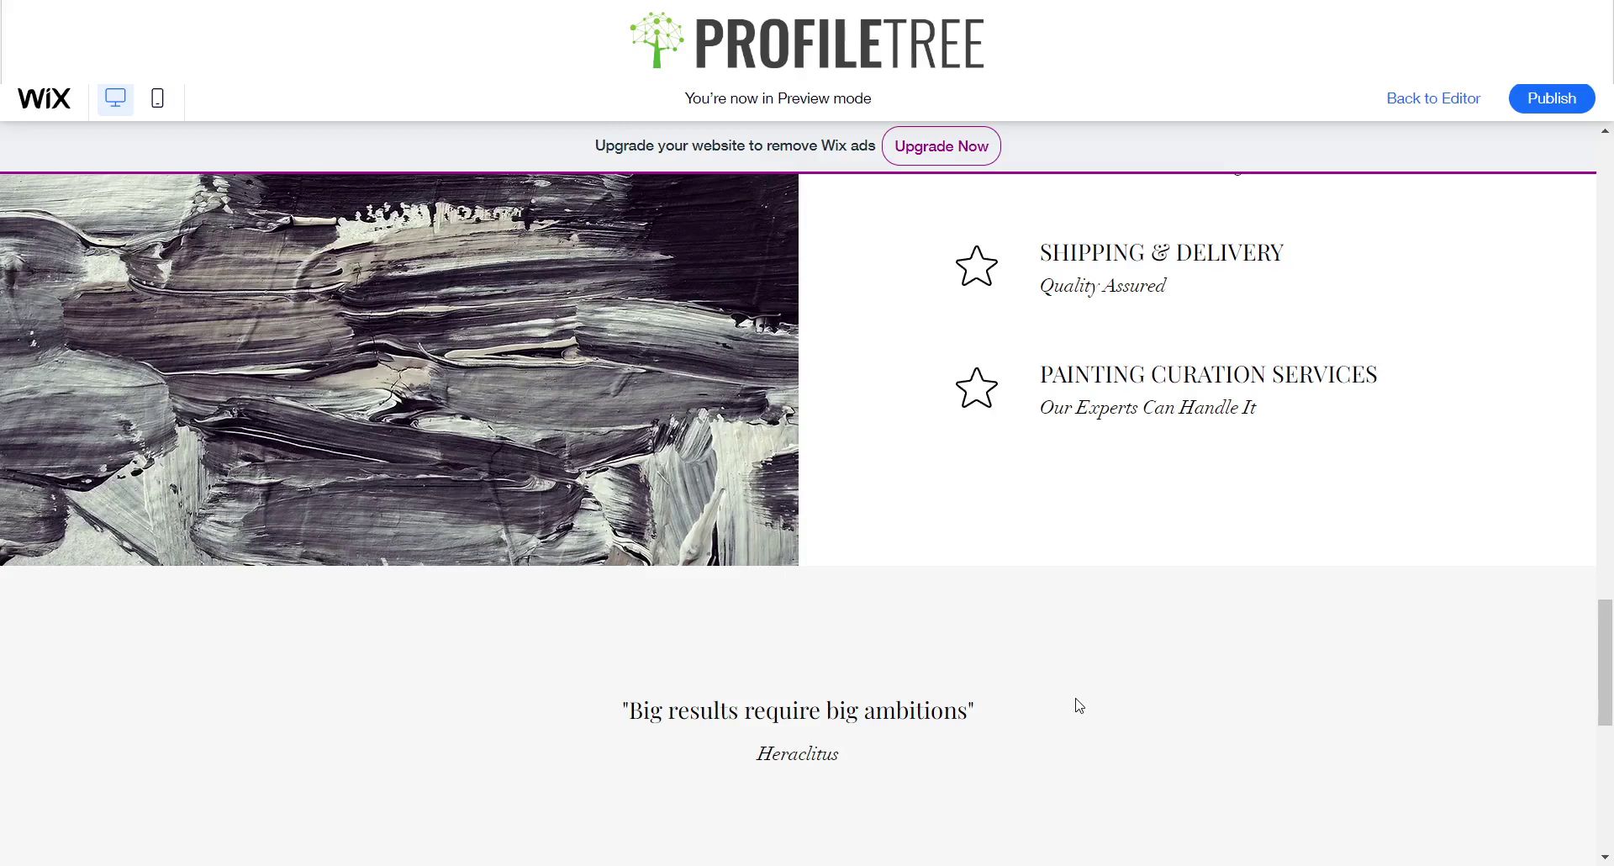
Leave Preview and return to editing the Home page
{"action": "left_click", "coordinate": [1464, 107]}
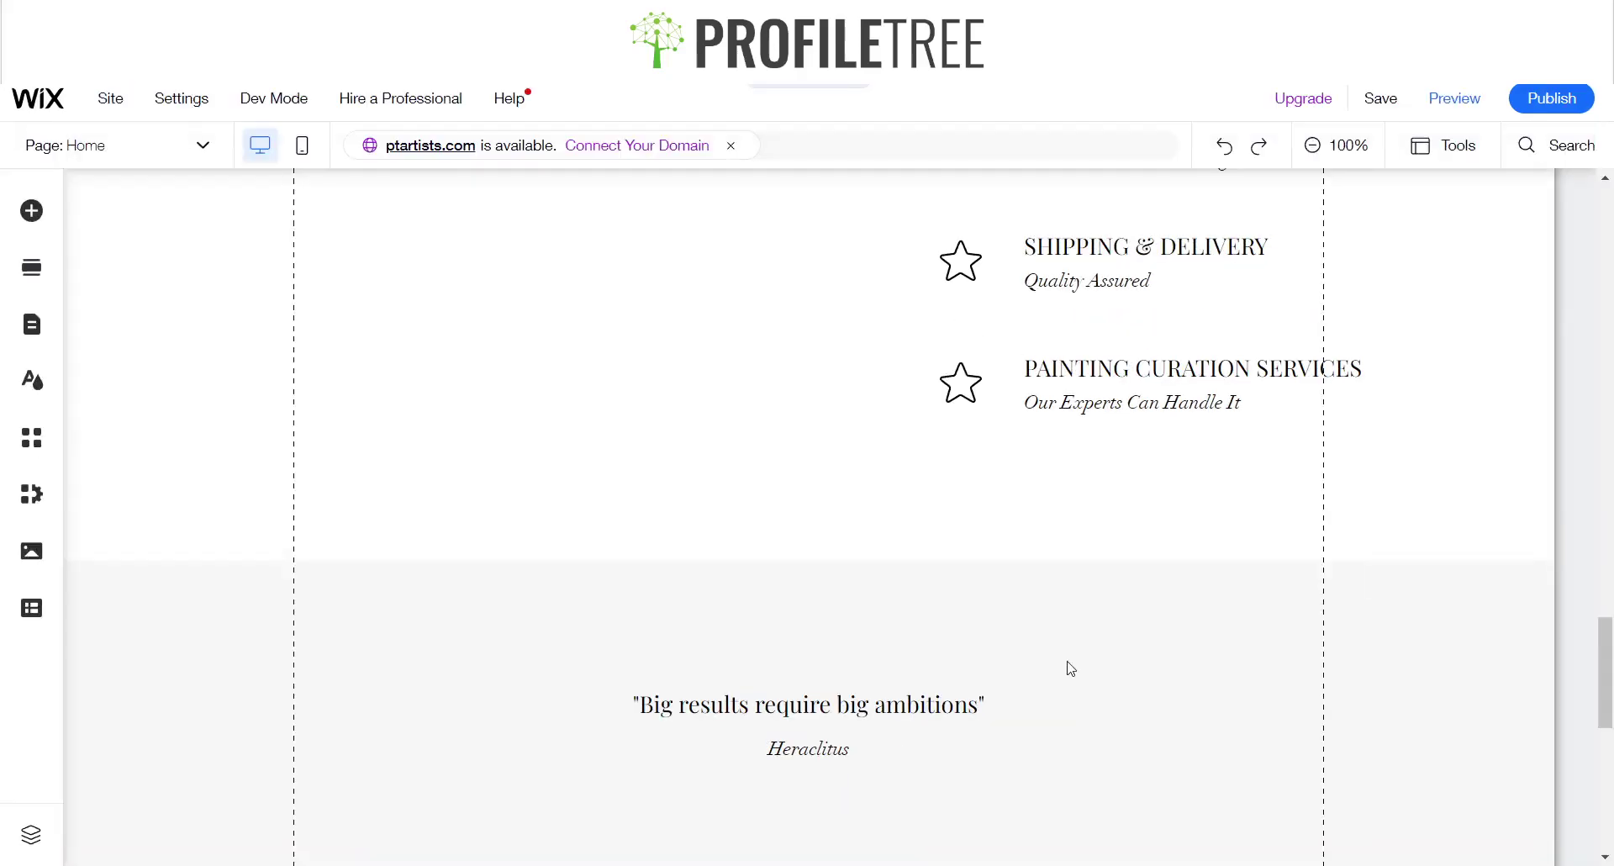
Scroll the canvas to Our Story and select its About section
{"action": "scroll", "coordinate": [1071, 668], "scroll_direction": "up", "scroll_amount": 15}
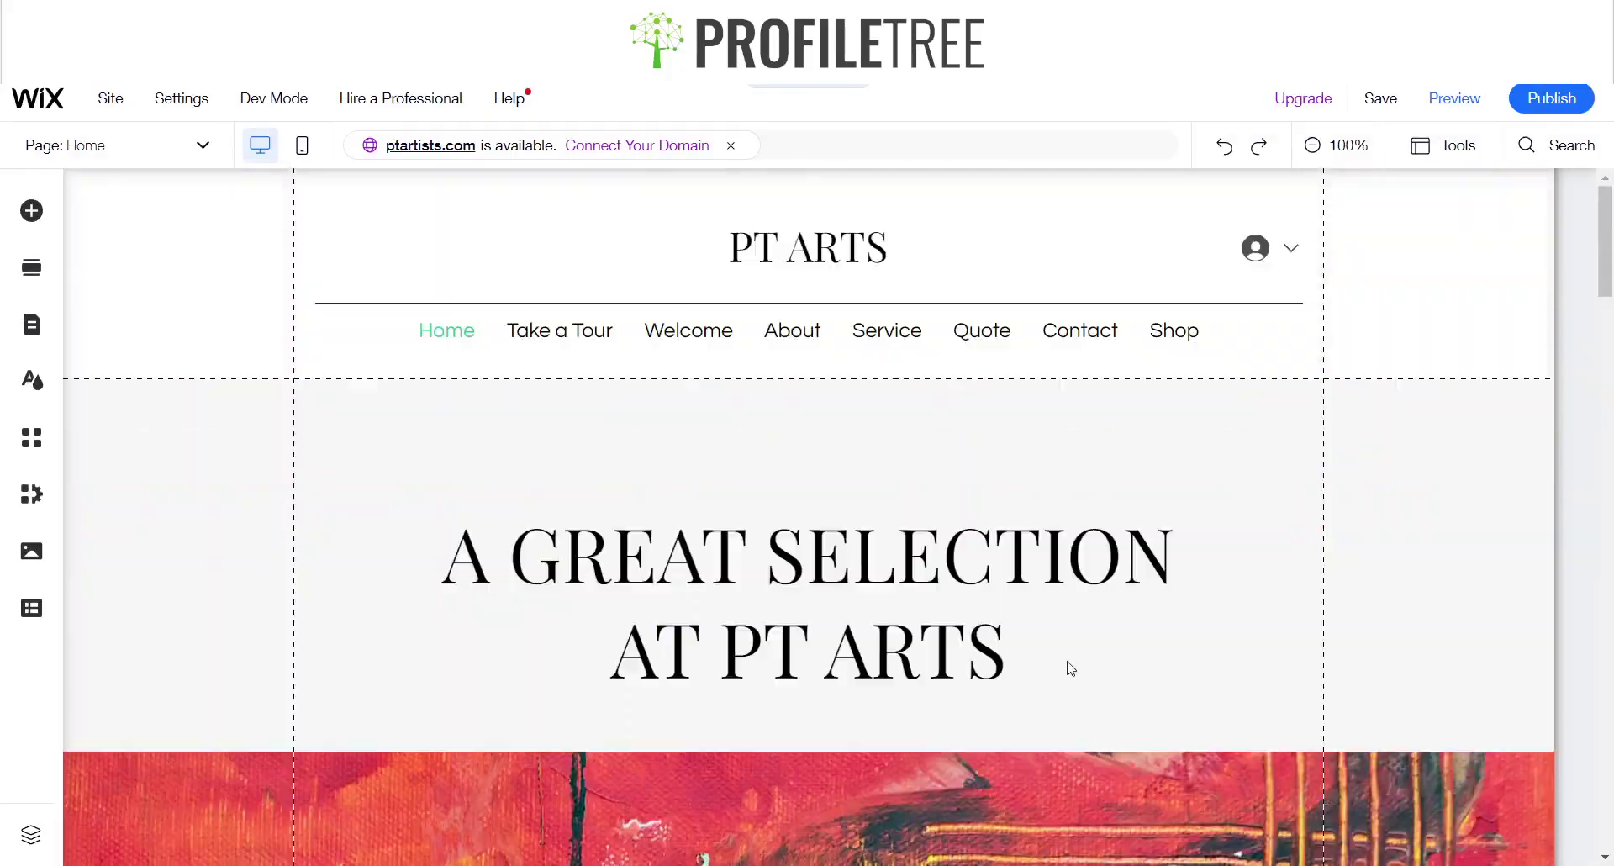
{"action": "scroll", "coordinate": [1071, 668], "scroll_direction": "down", "scroll_amount": 15}
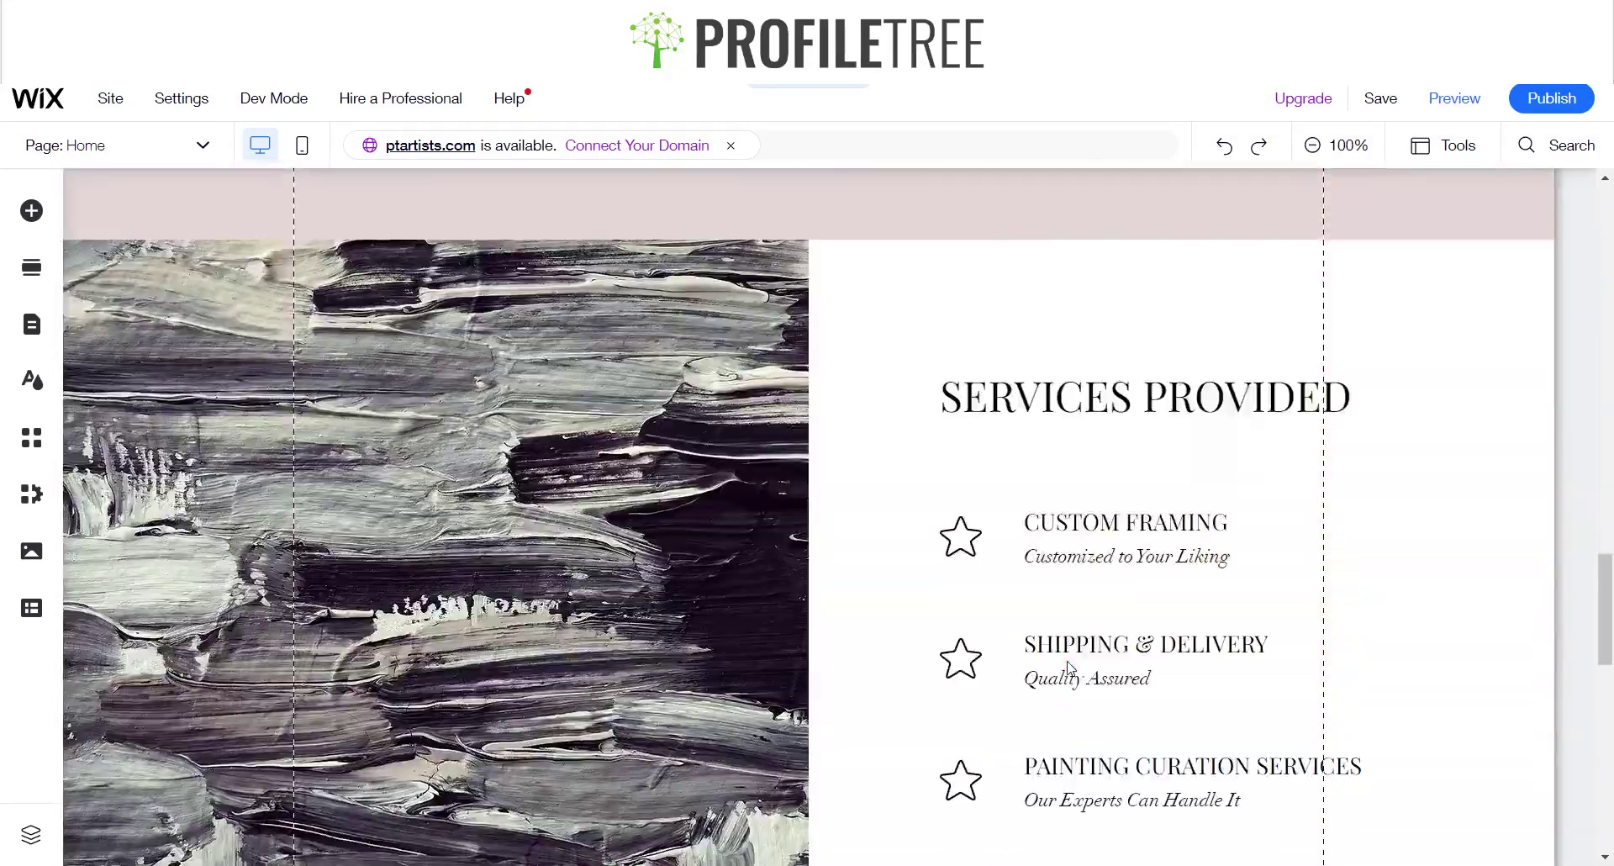
{"action": "scroll", "coordinate": [1071, 668], "scroll_direction": "up", "scroll_amount": 5}
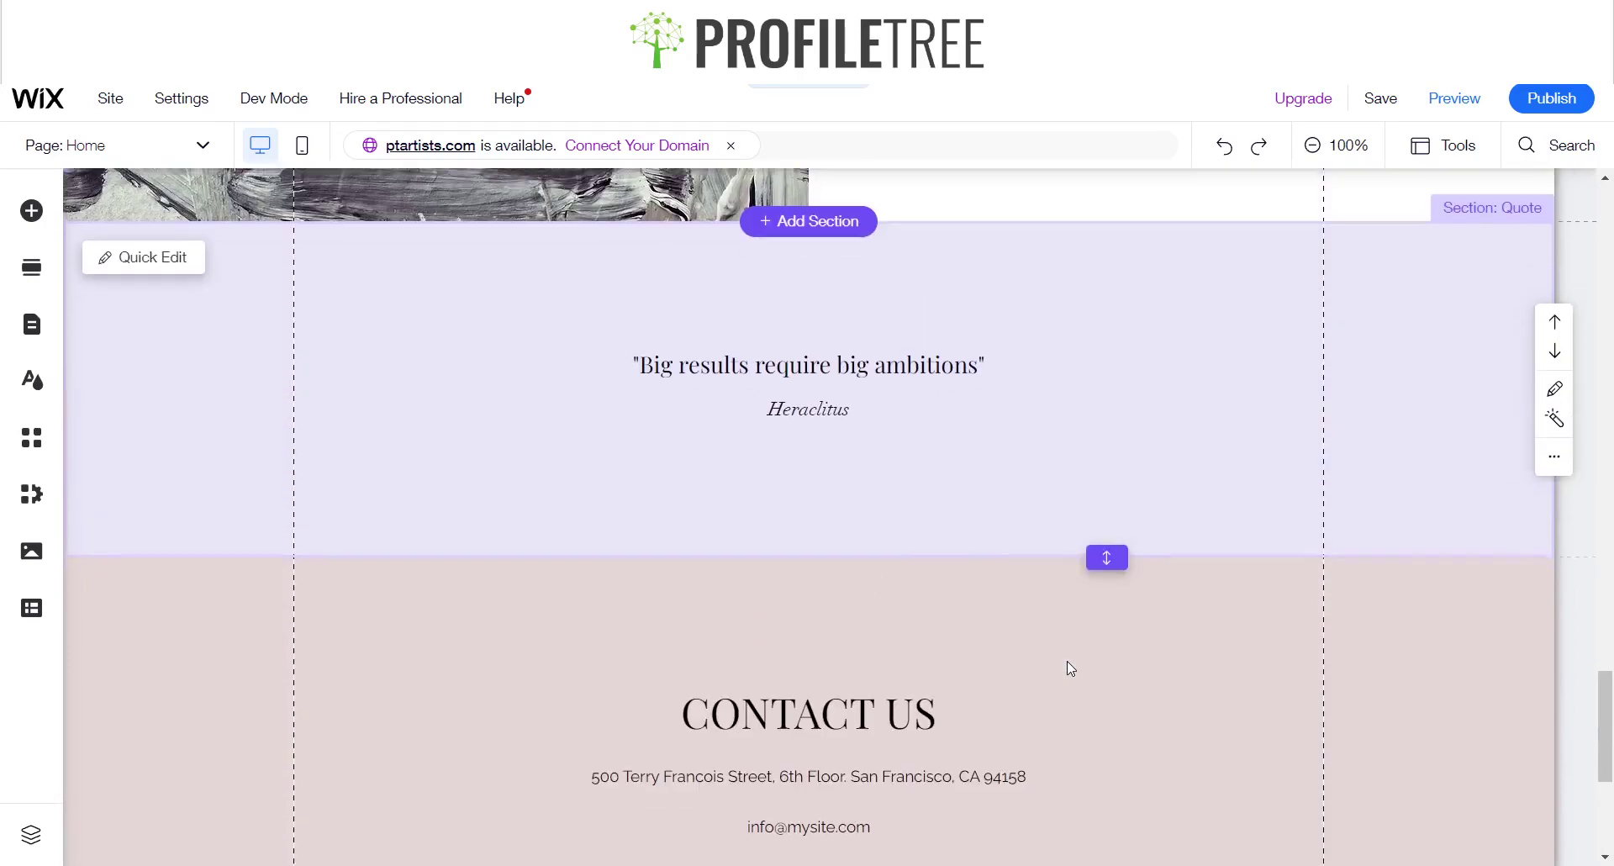
{"action": "scroll", "coordinate": [1071, 669], "scroll_direction": "up", "scroll_amount": 10}
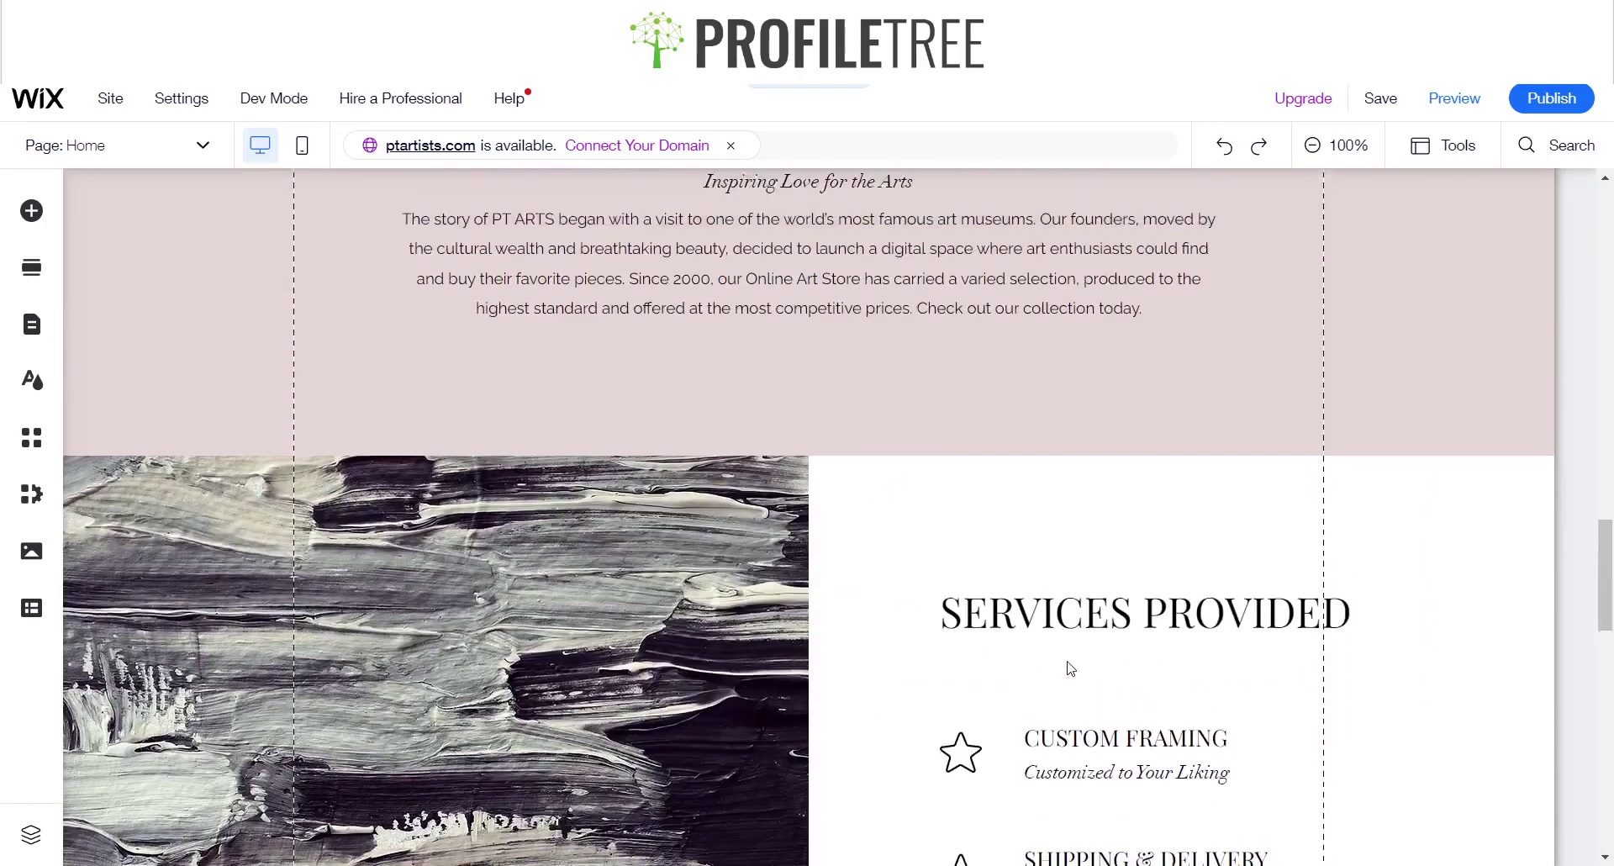
{"action": "scroll", "coordinate": [1071, 668], "scroll_direction": "down", "scroll_amount": 5}
{"action": "scroll", "coordinate": [1068, 665], "scroll_direction": "up", "scroll_amount": 3}
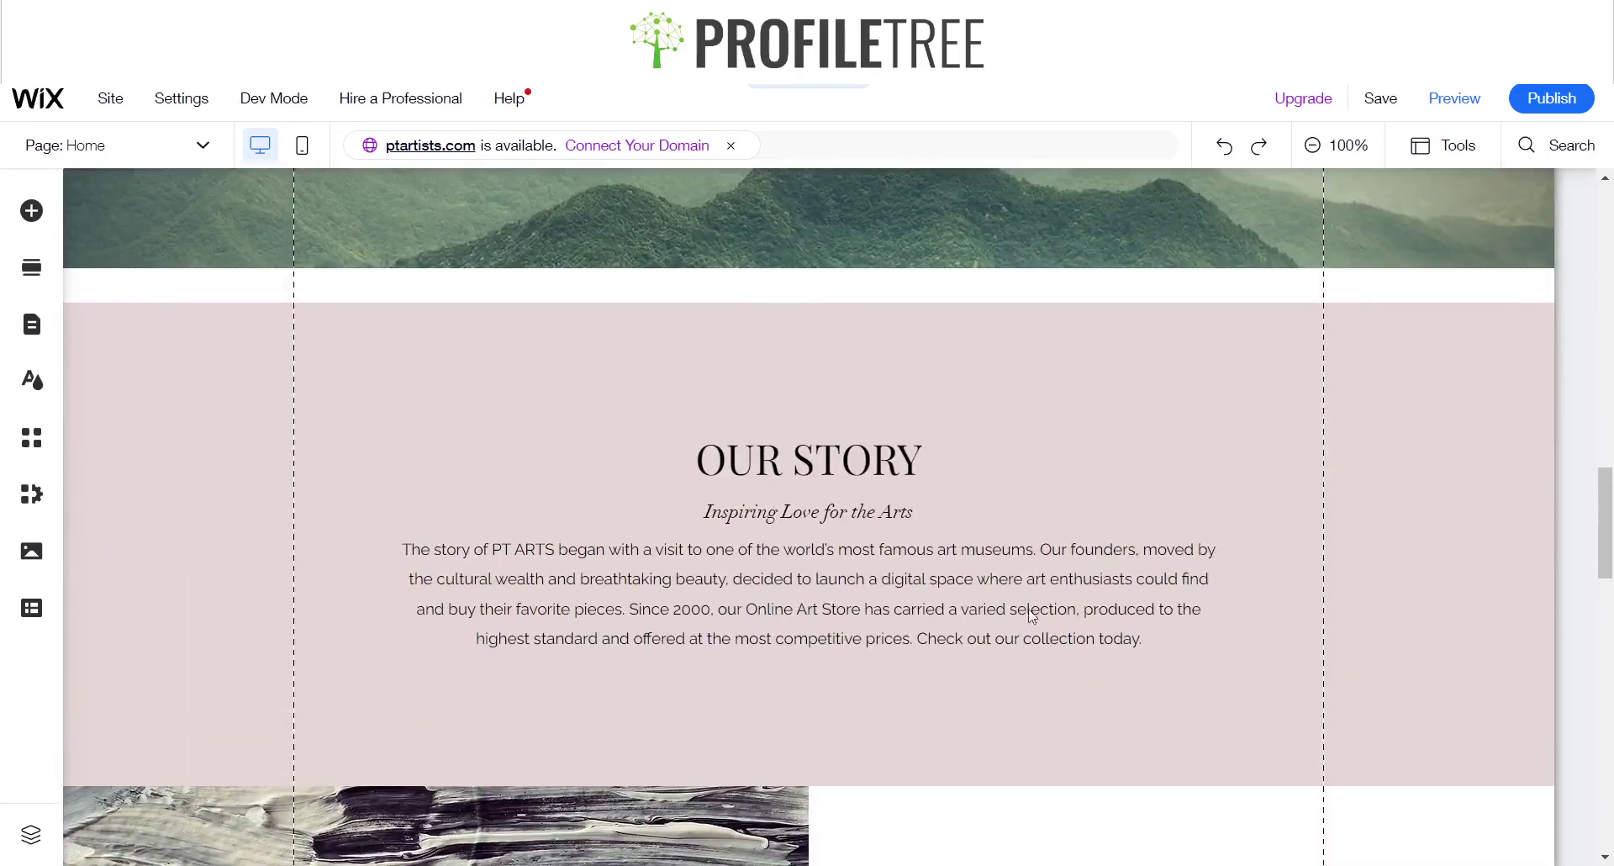
{"action": "left_click", "coordinate": [859, 462]}
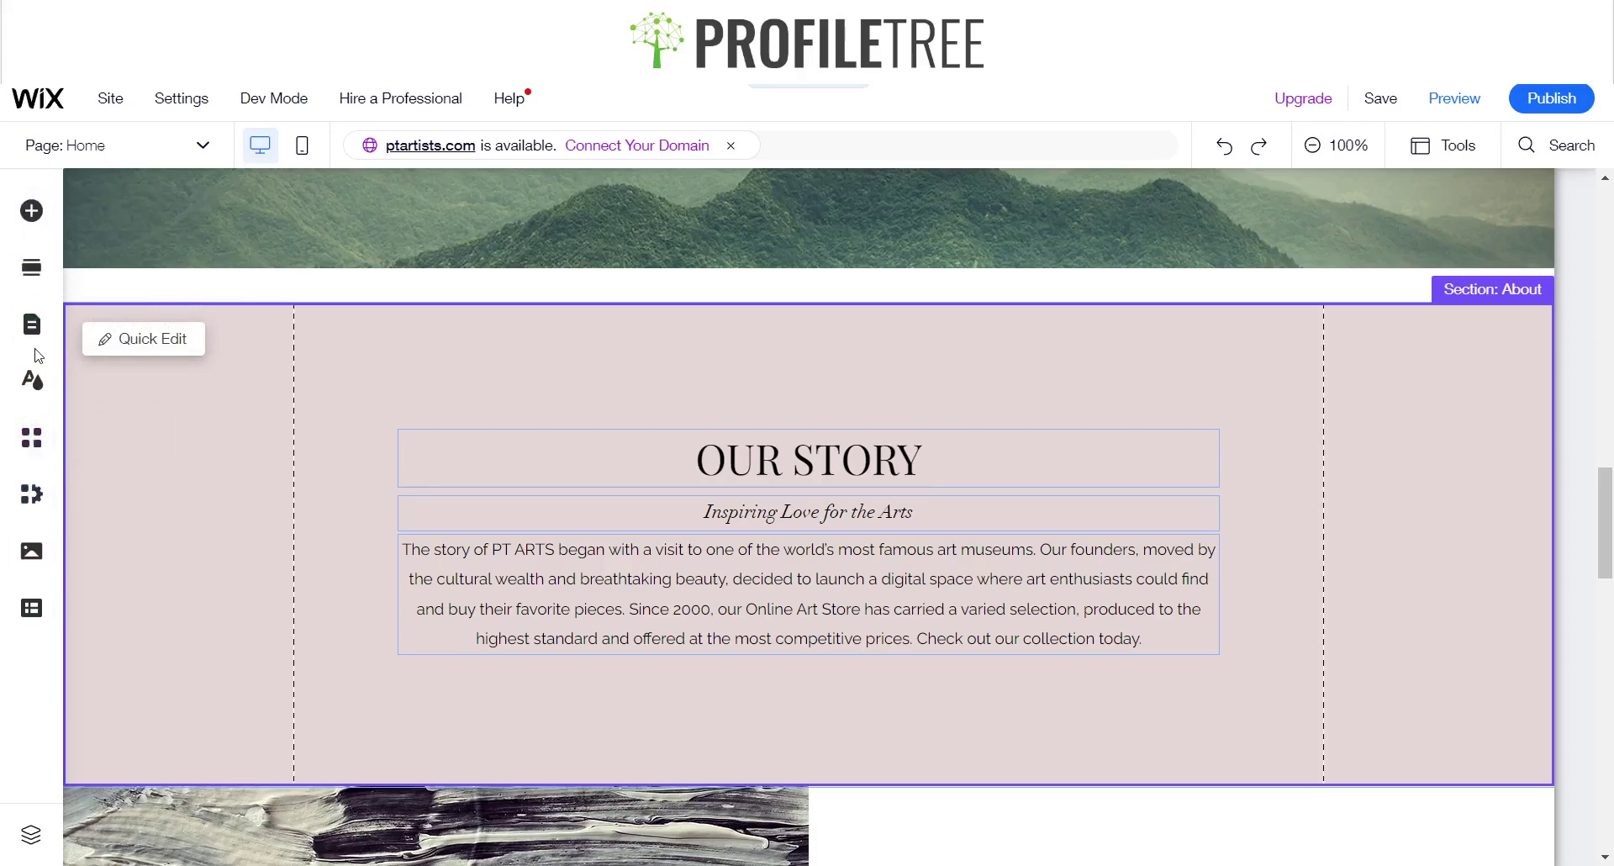
Open the button elements and browse the text-and-icon, icon, image, document and payment styles
{"action": "left_click", "coordinate": [34, 222]}
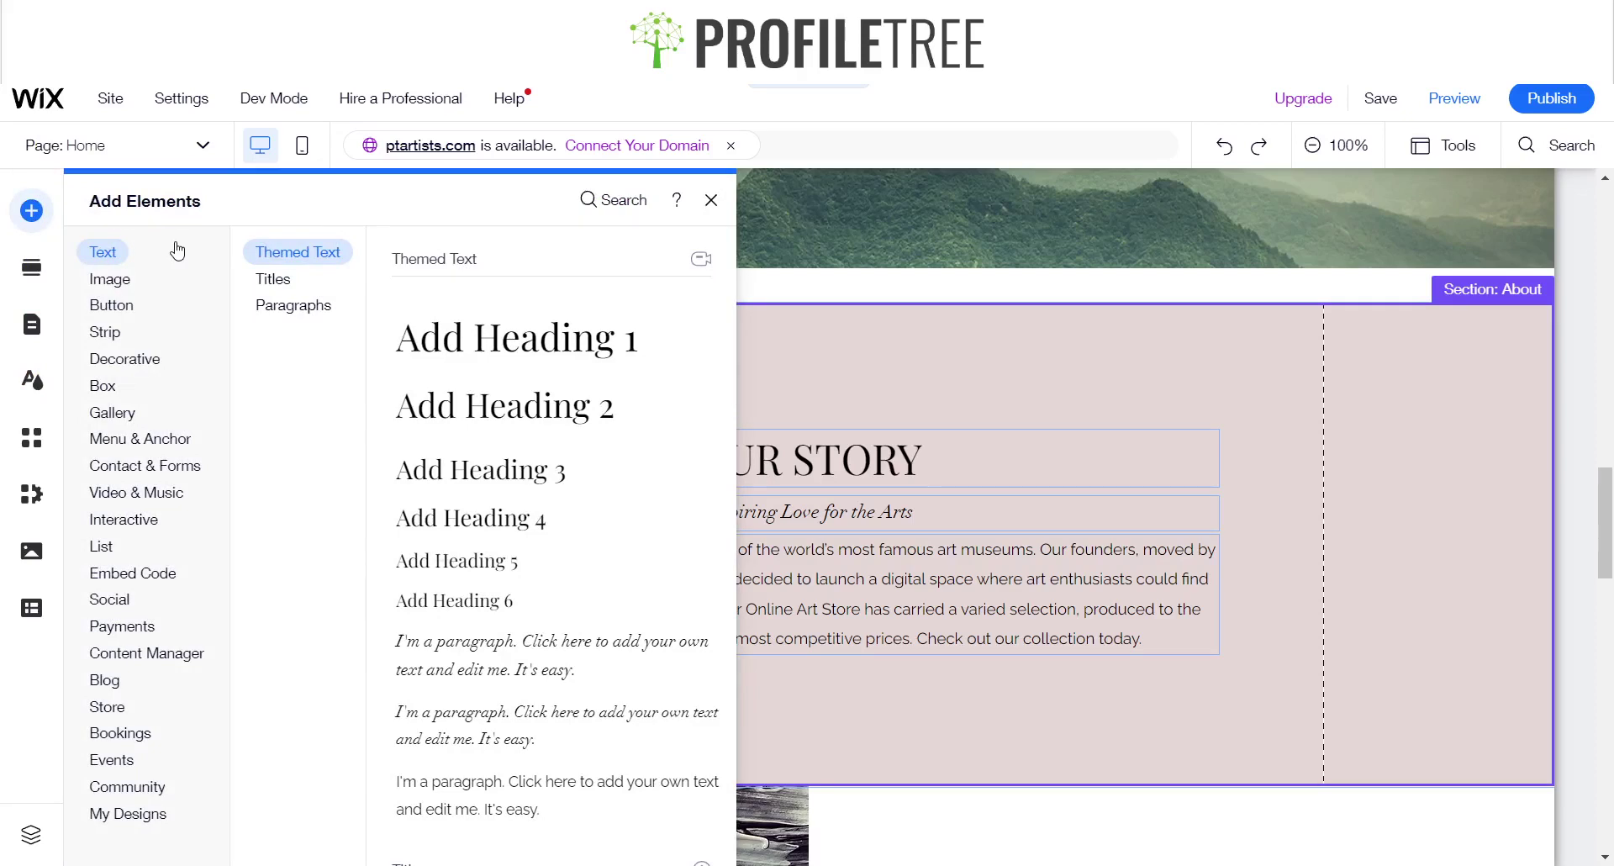
{"action": "left_click", "coordinate": [618, 203]}
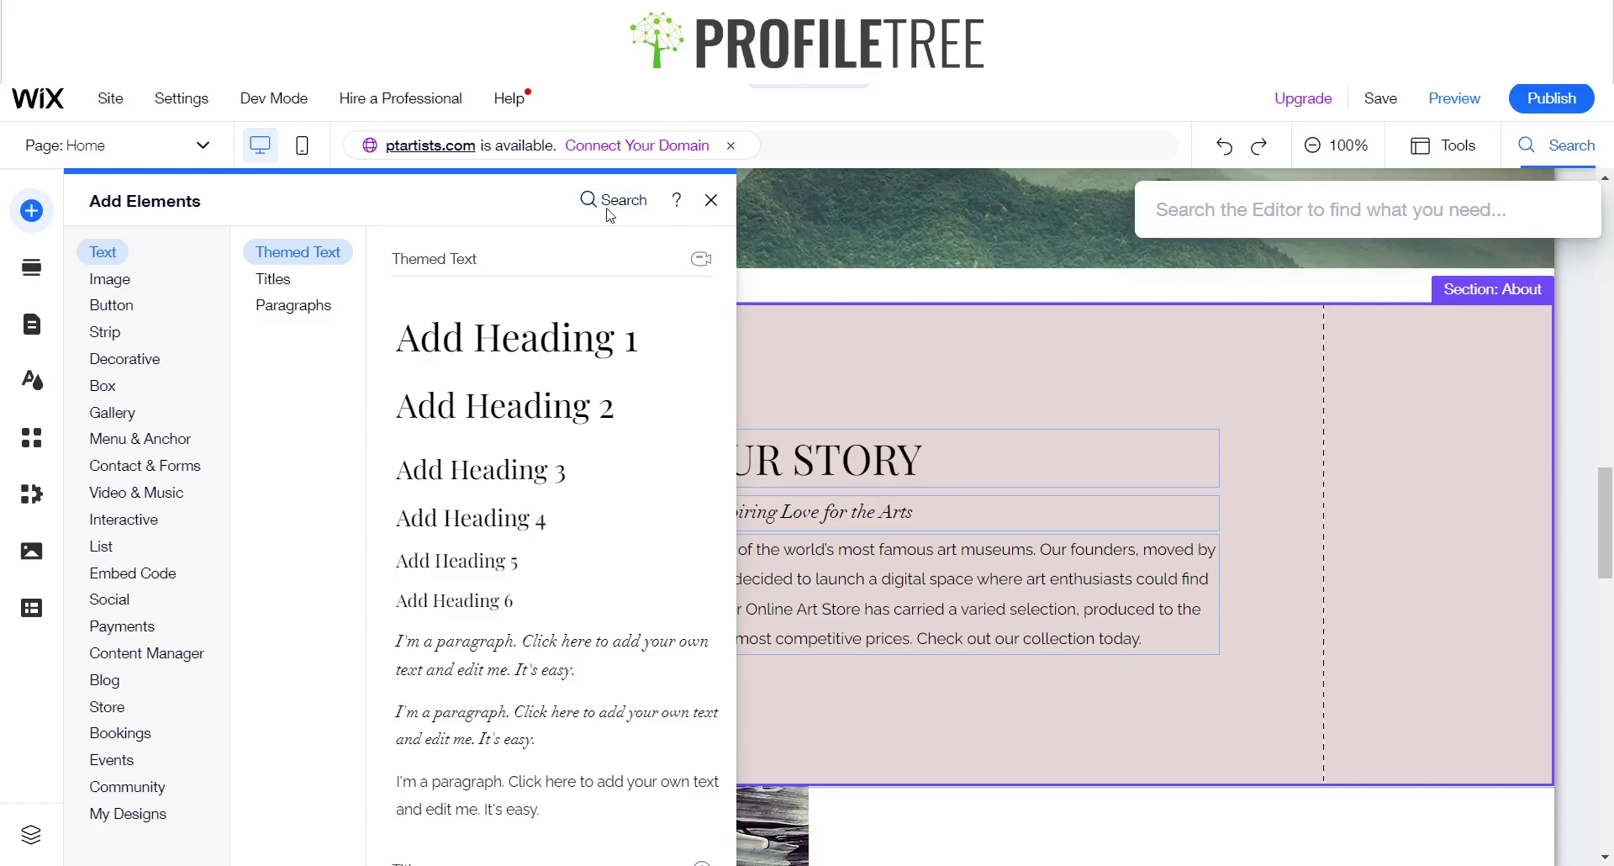
{"action": "left_click", "coordinate": [208, 386]}
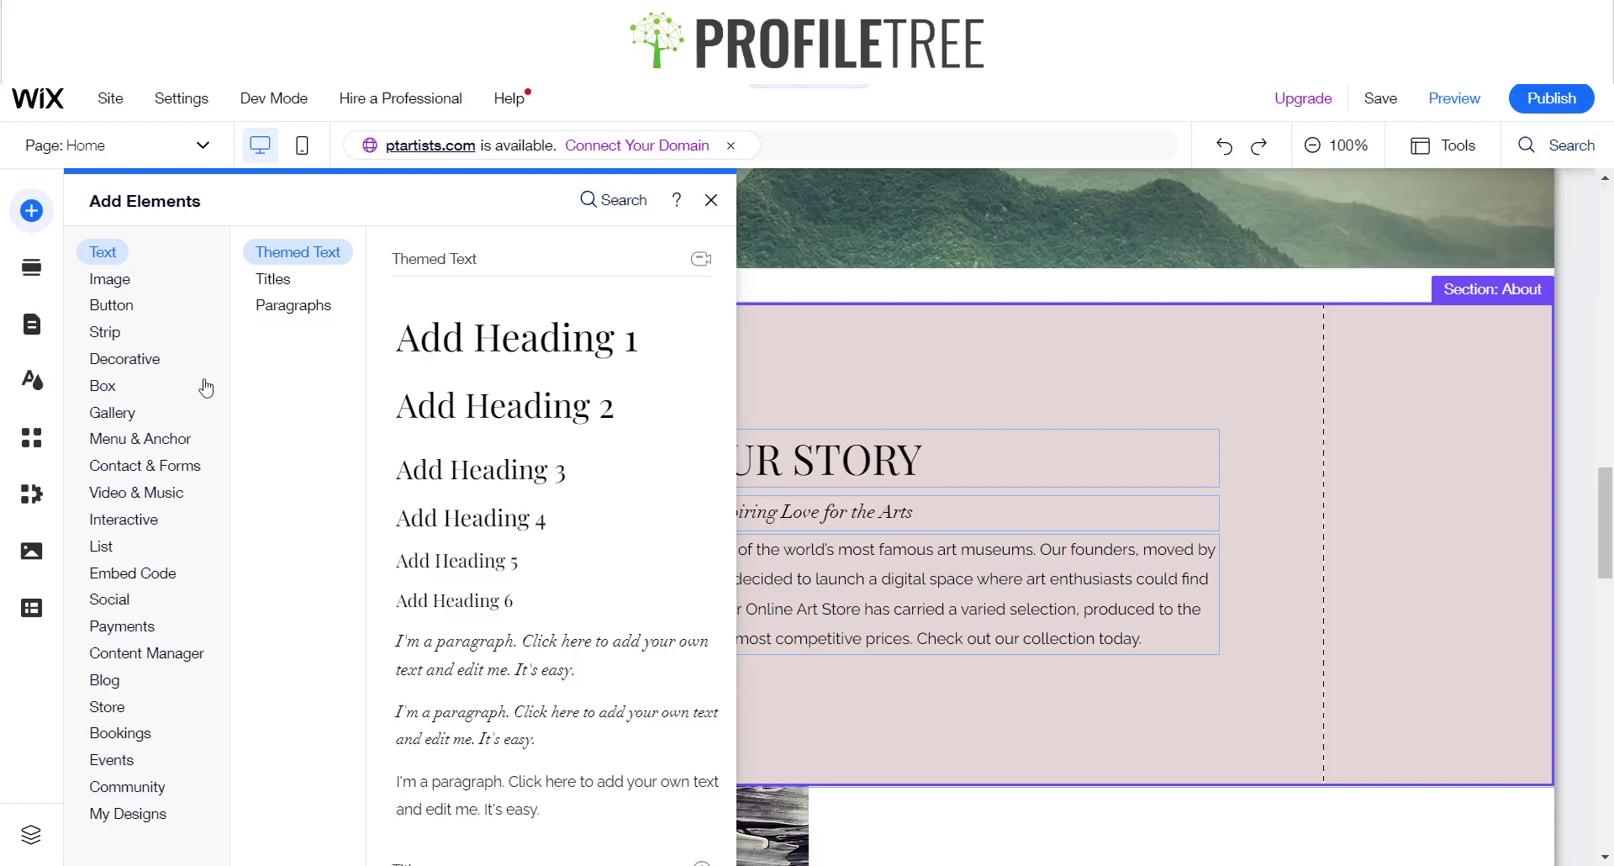
{"action": "mouse_move", "coordinate": [107, 314]}
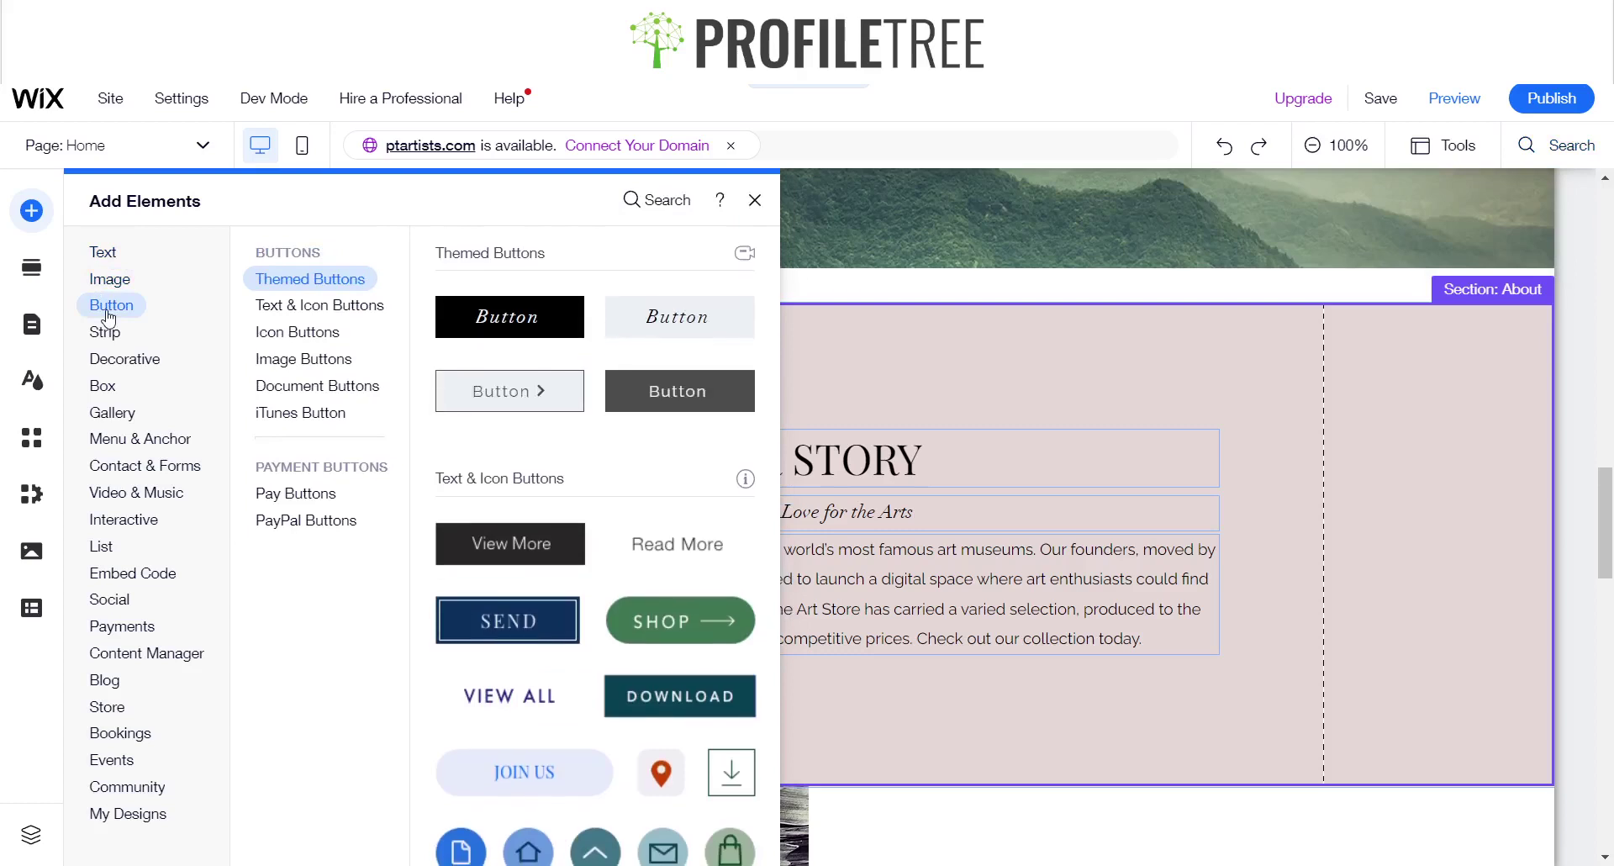
{"action": "left_click", "coordinate": [311, 305]}
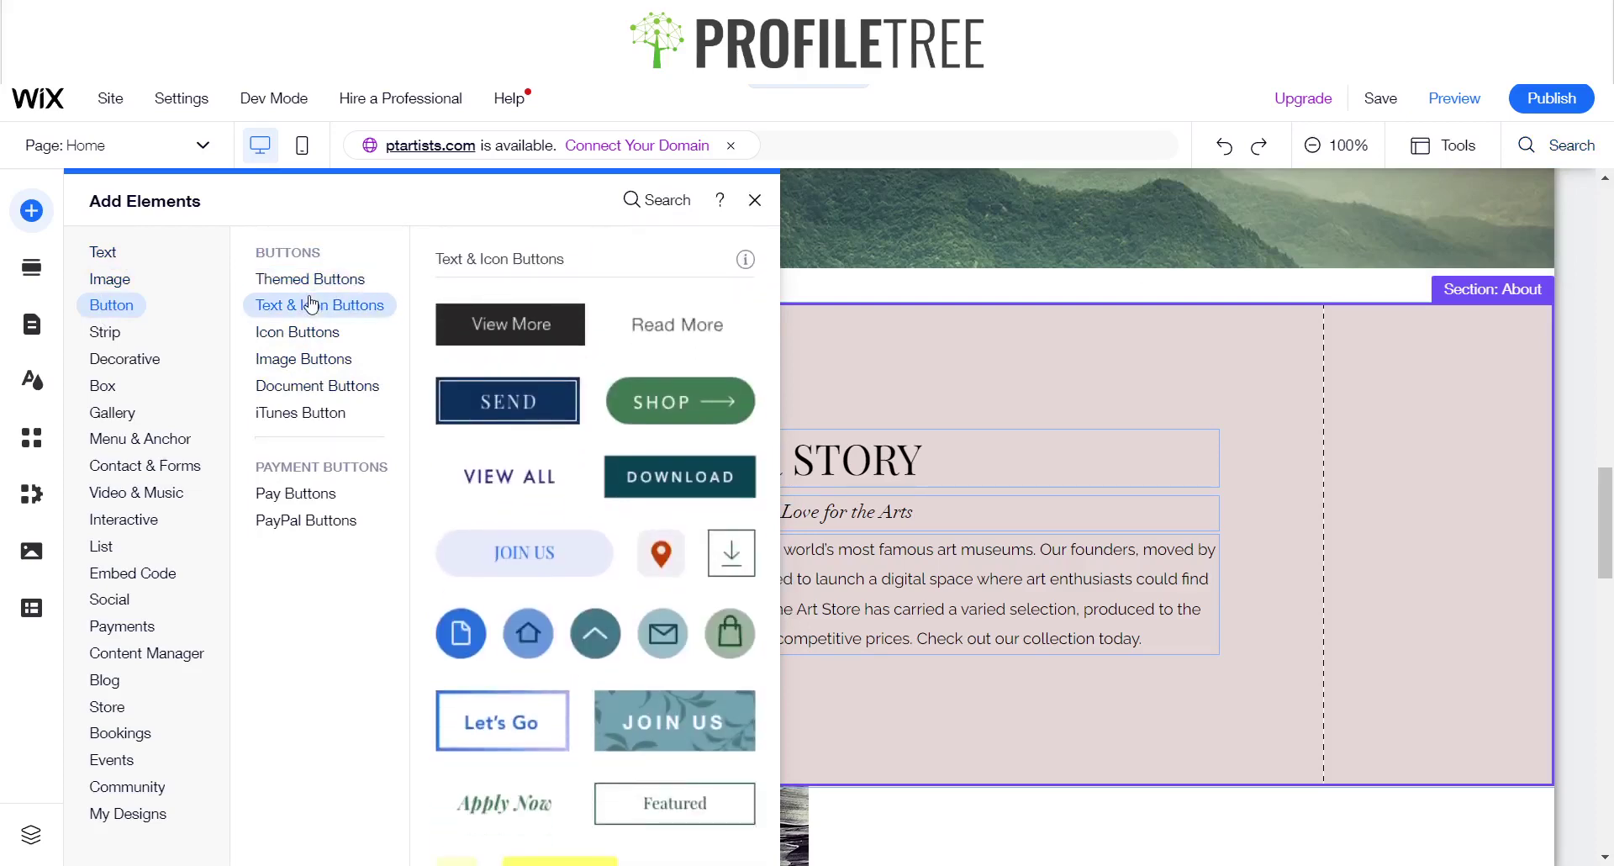
{"action": "left_click", "coordinate": [311, 335]}
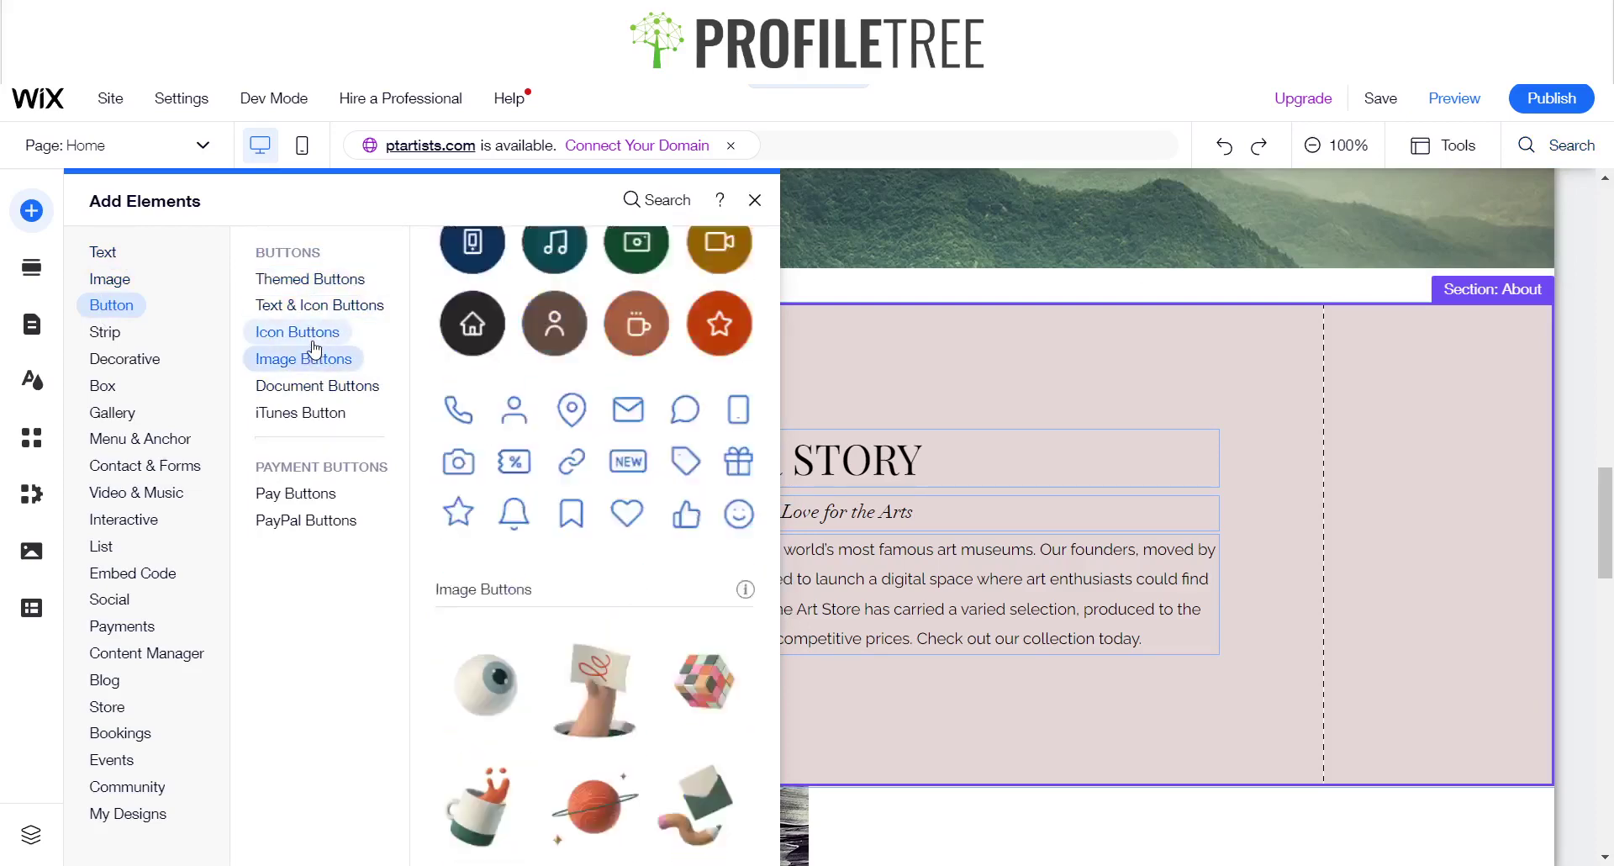
{"action": "left_click", "coordinate": [314, 358]}
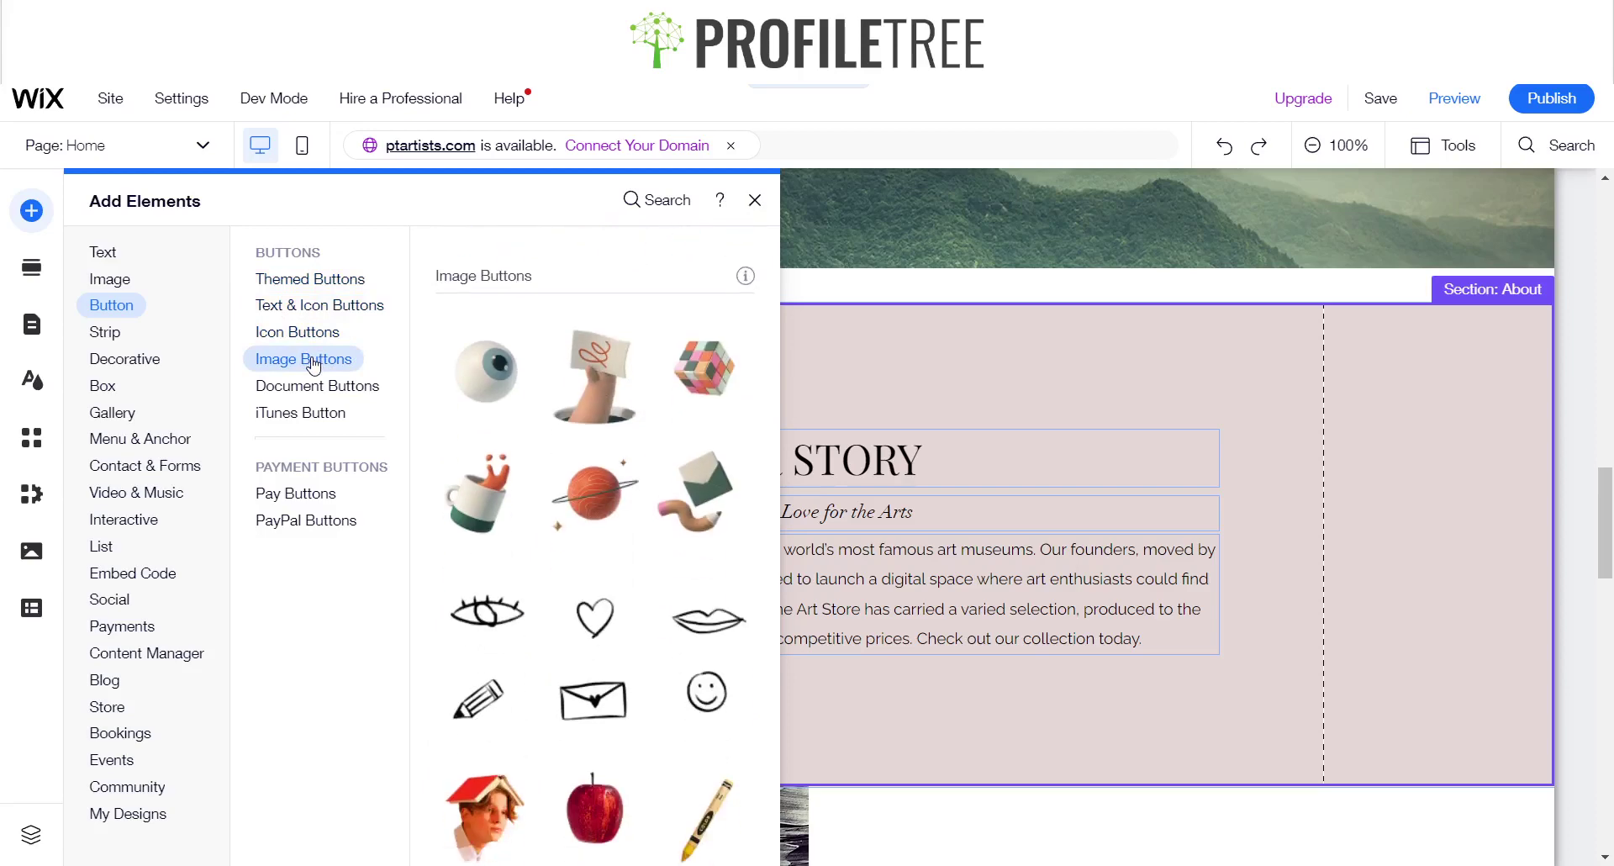
{"action": "left_click", "coordinate": [311, 388]}
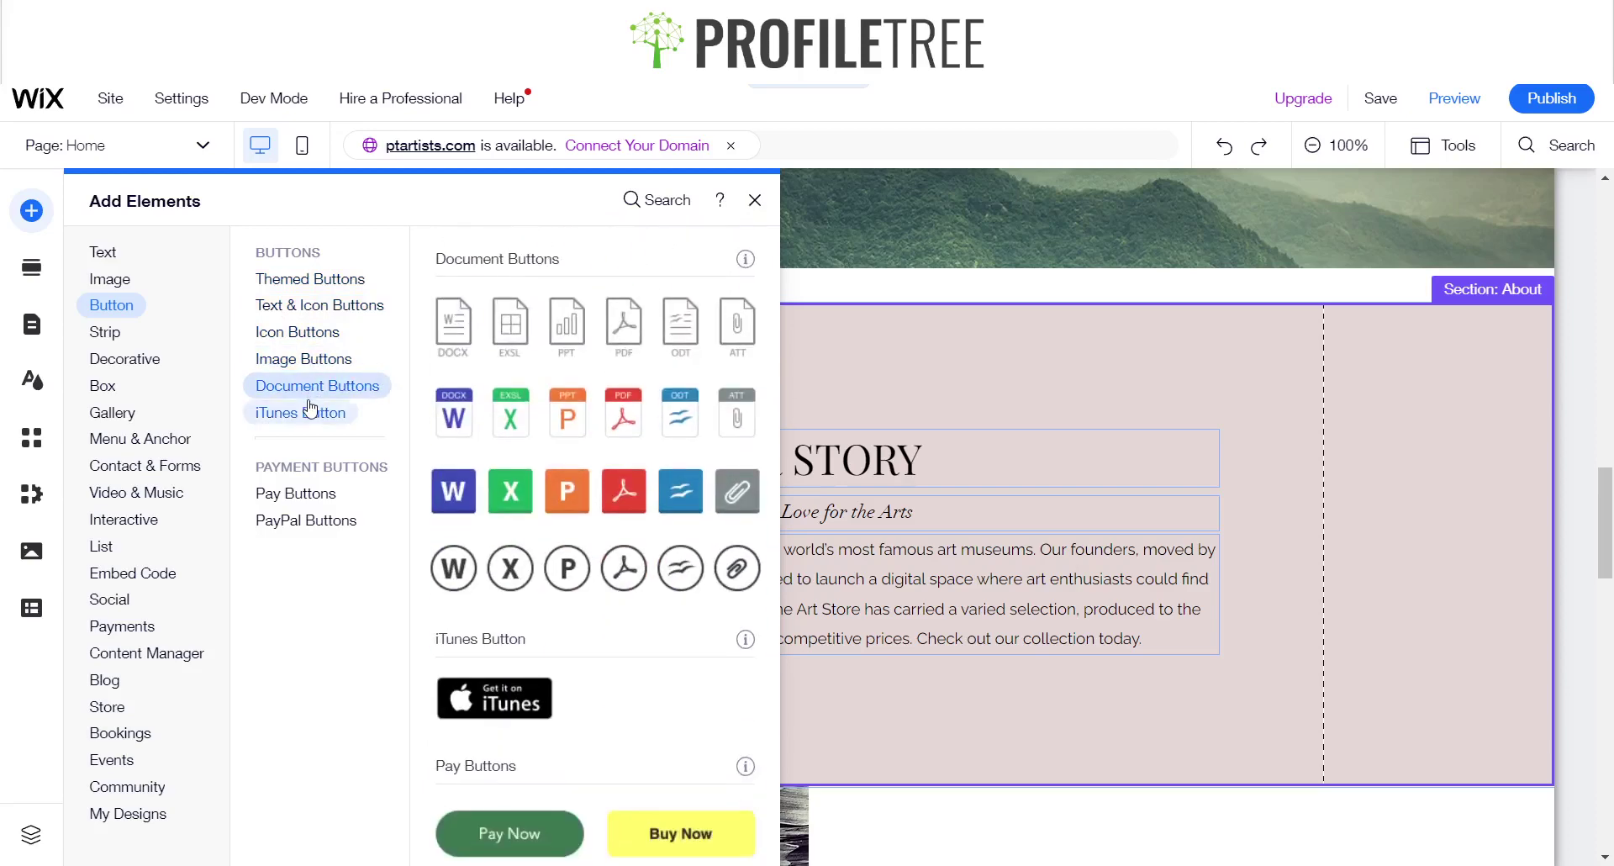
{"action": "left_click", "coordinate": [311, 410]}
Compare the styles again, then add the themed 'Button >' with an arrow
{"action": "left_click", "coordinate": [321, 279]}
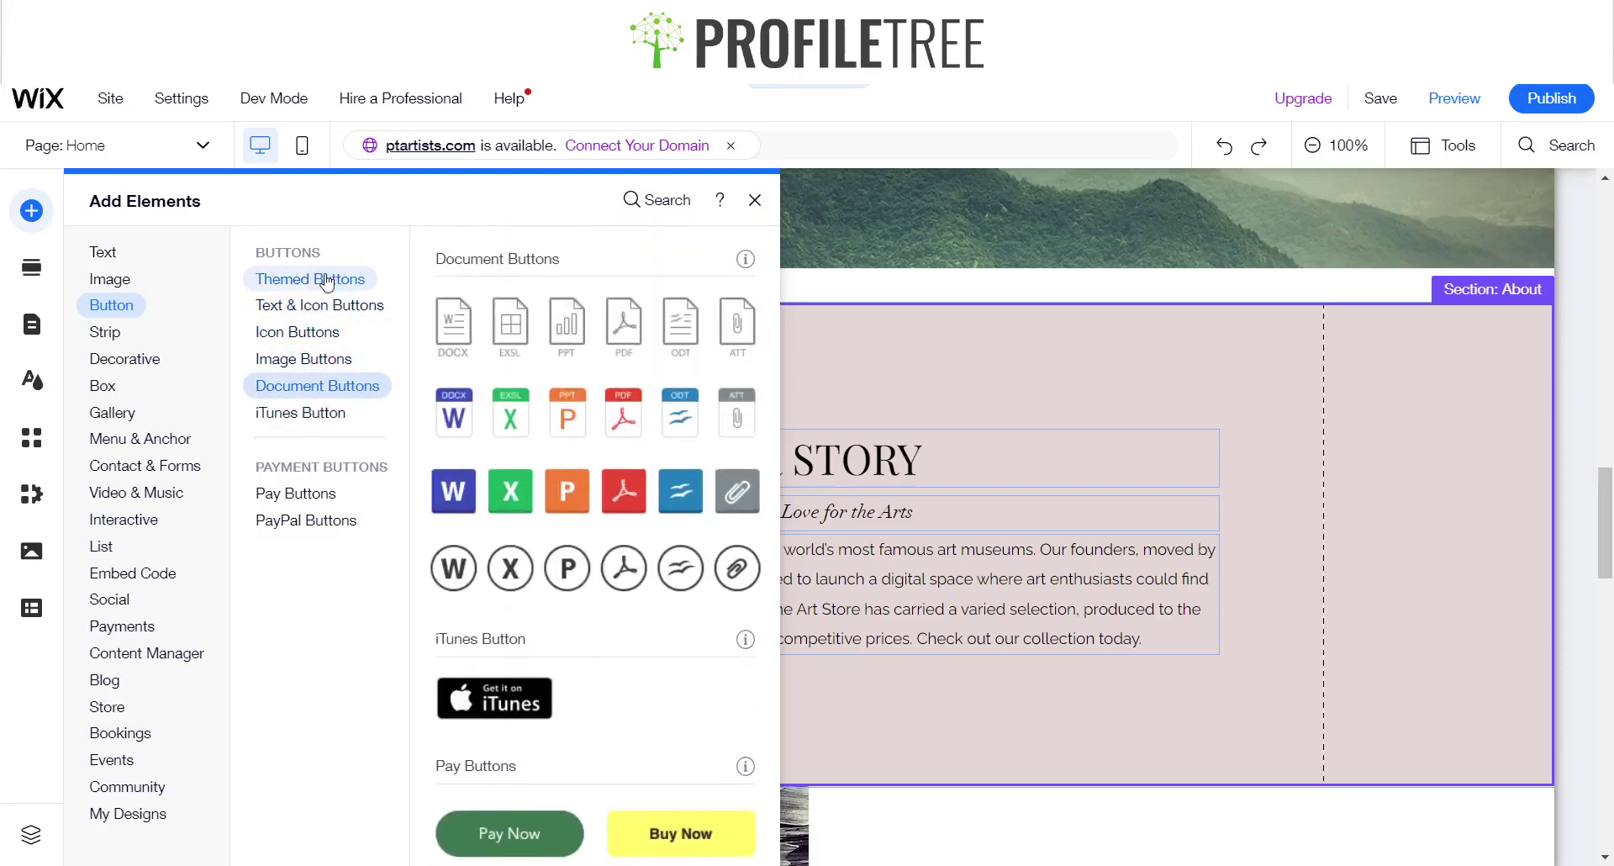
{"action": "left_click", "coordinate": [315, 330]}
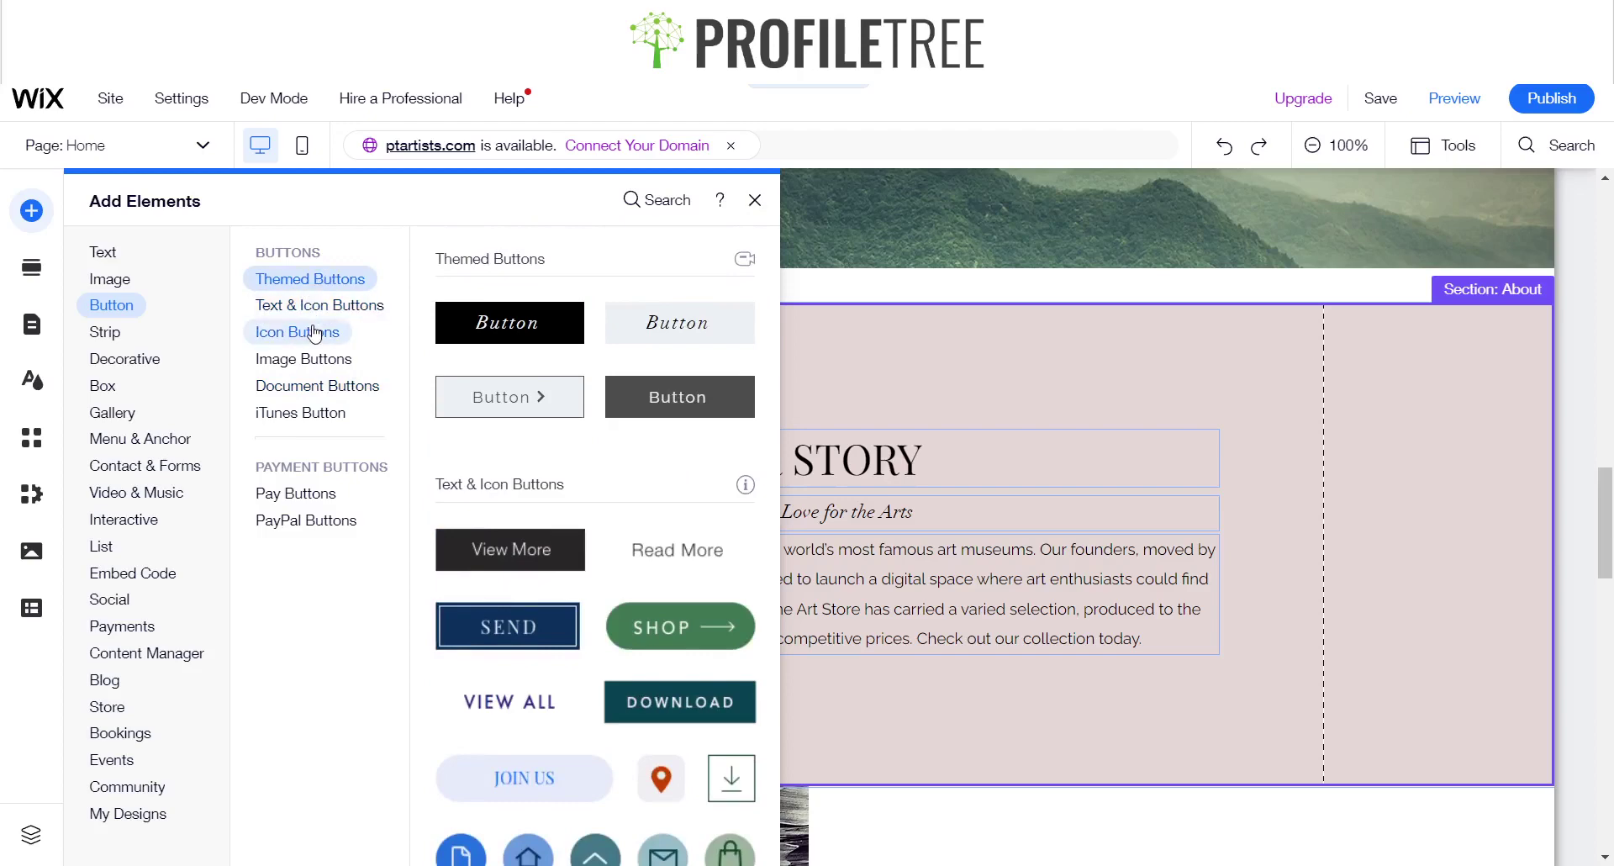
{"action": "left_click", "coordinate": [322, 290]}
{"action": "left_click", "coordinate": [317, 313]}
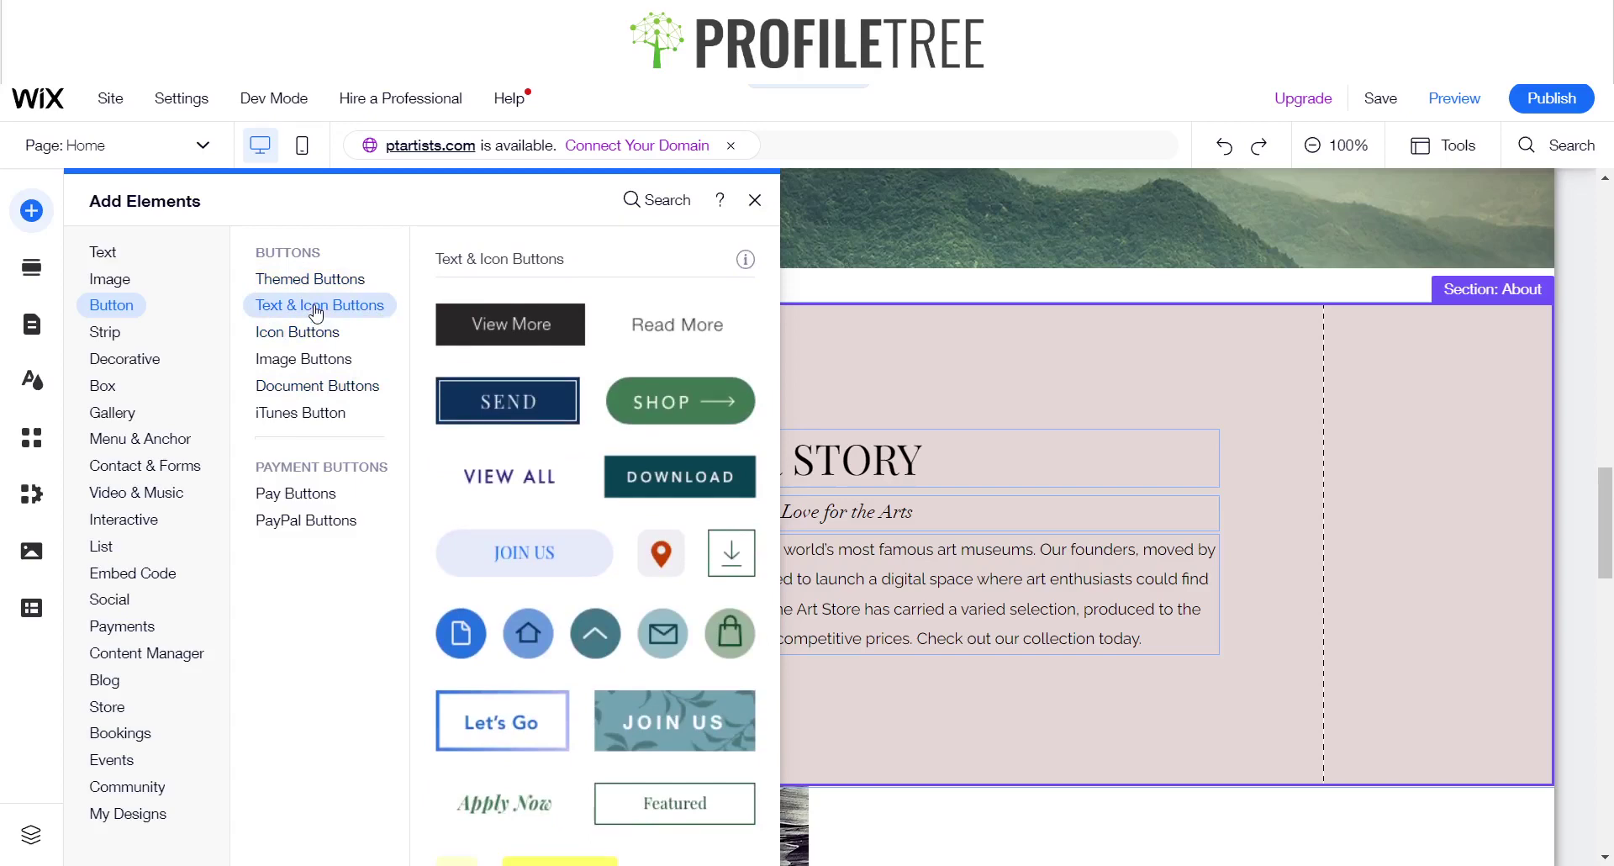
{"action": "left_click", "coordinate": [316, 284]}
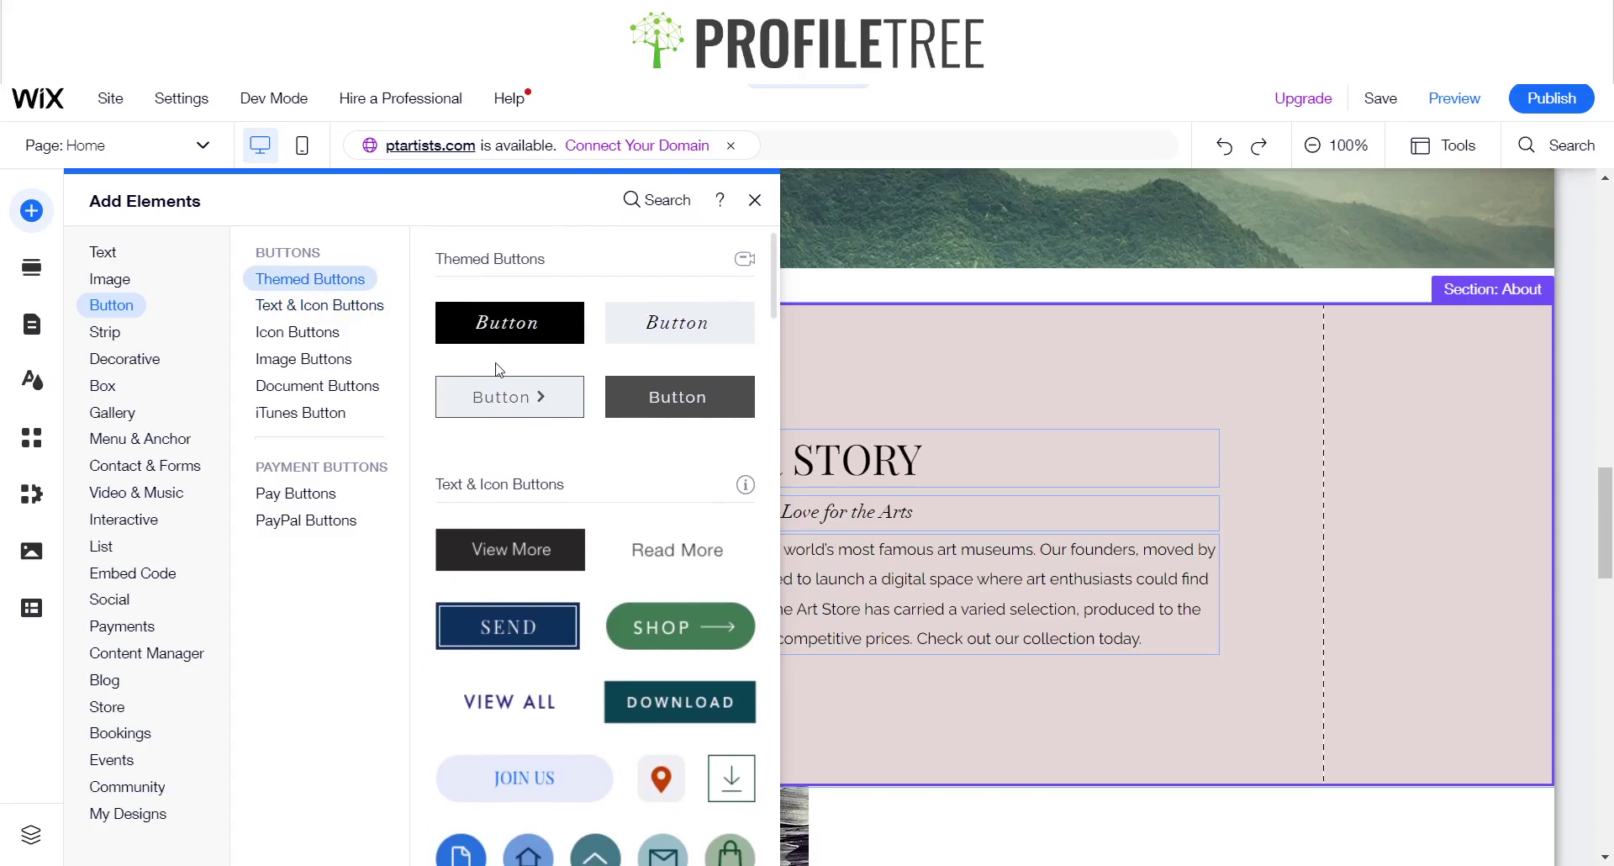
{"action": "left_click", "coordinate": [526, 406]}
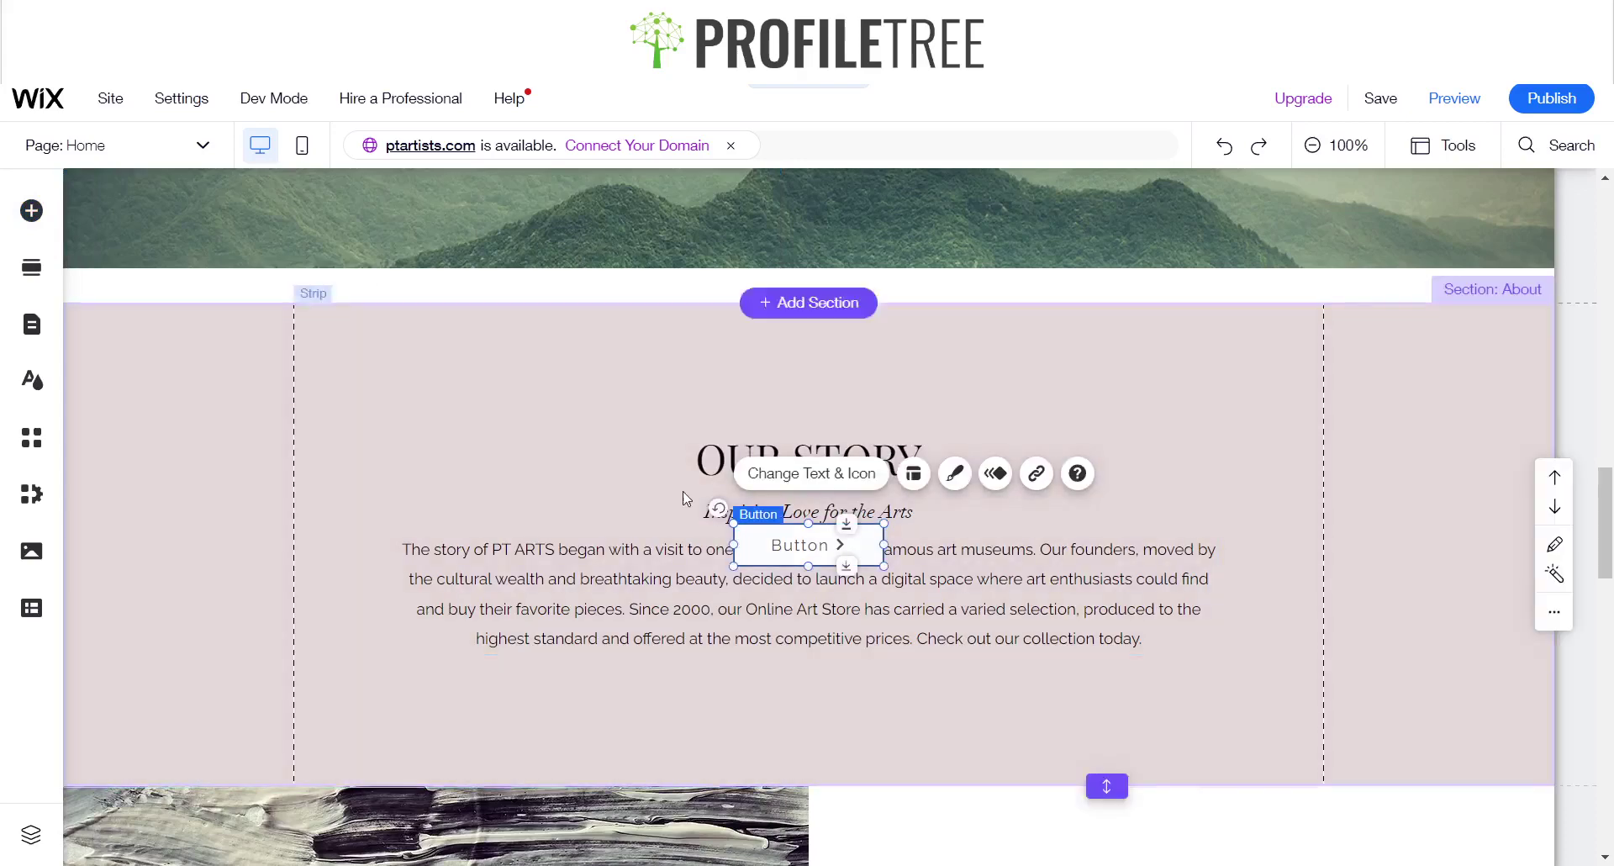
Move the new button below the Our Story paragraph, centred in the strip
{"action": "left_click_drag", "start_coordinate": [789, 538], "coordinate": [791, 704]}
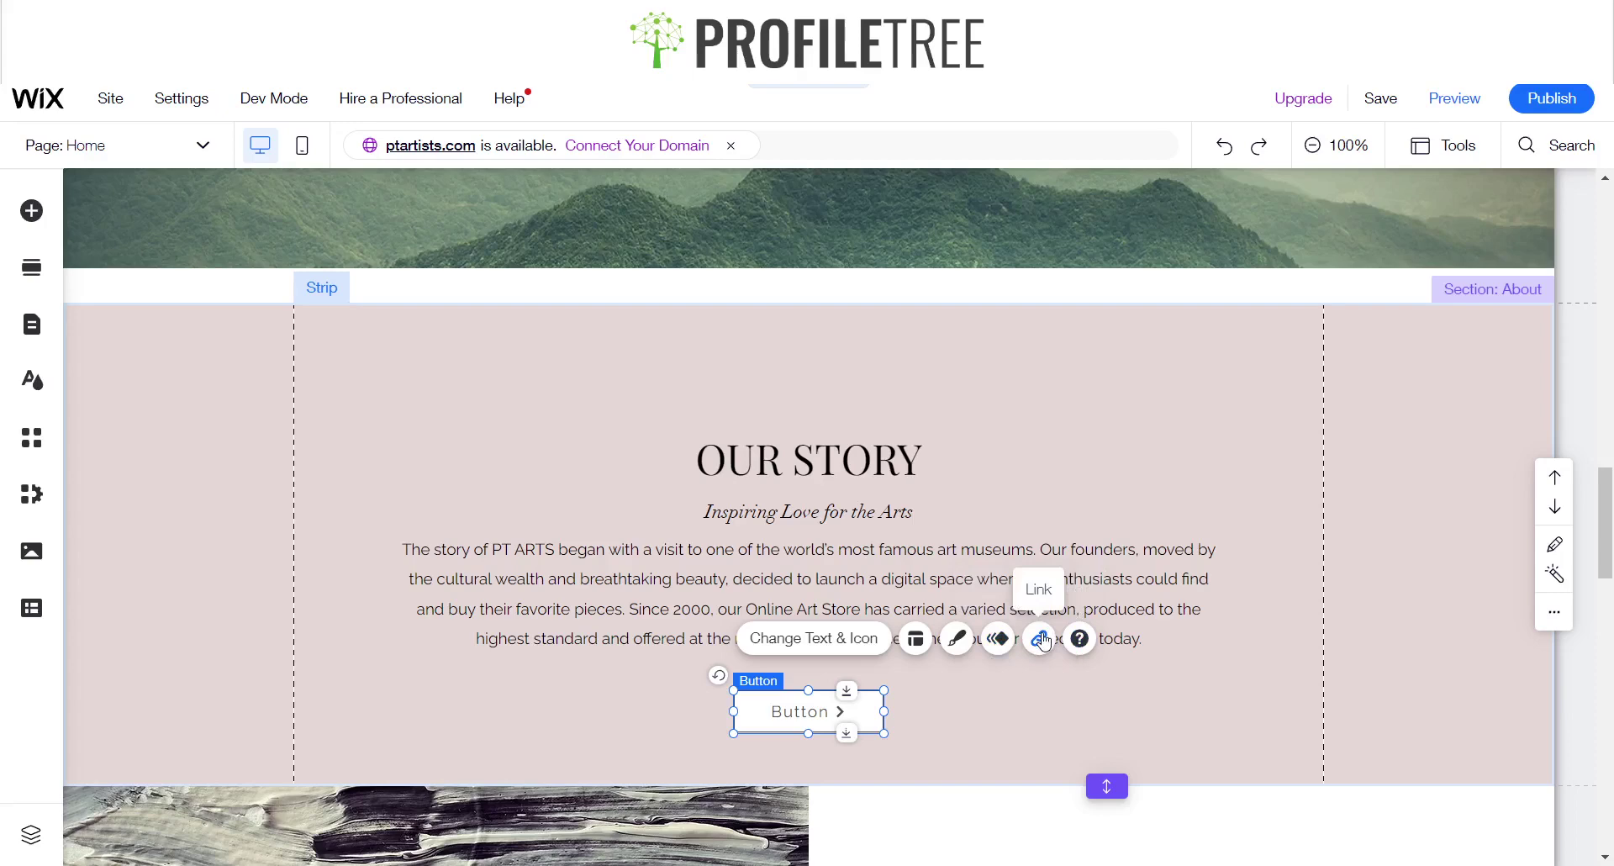
Open the button's settings and try the text-only and icon-only display options
{"action": "left_click", "coordinate": [826, 641]}
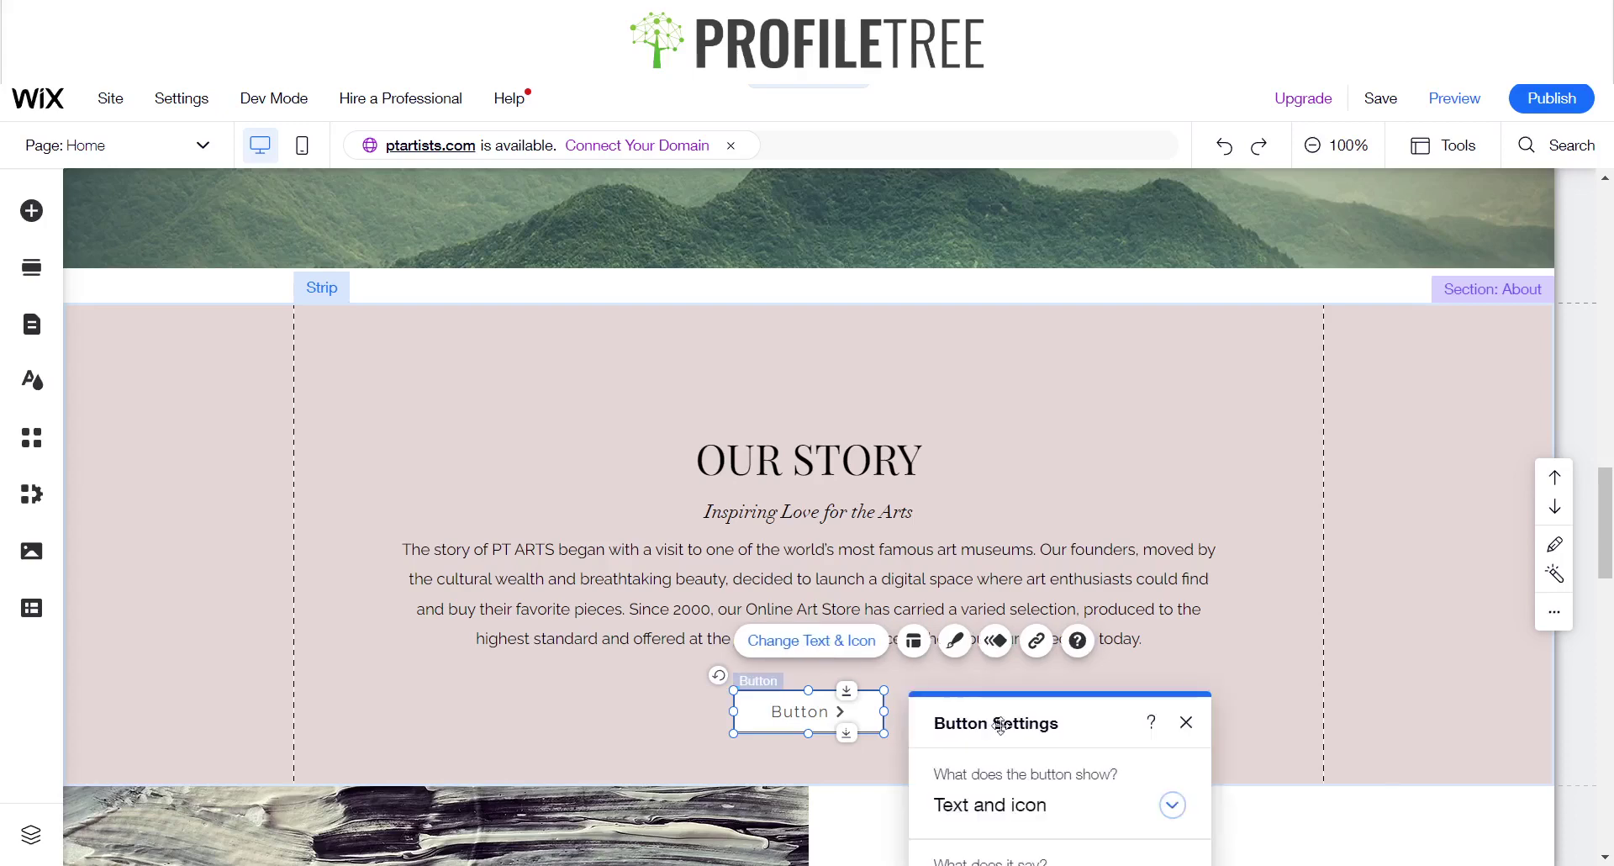
{"action": "left_click_drag", "start_coordinate": [1077, 724], "coordinate": [1108, 324]}
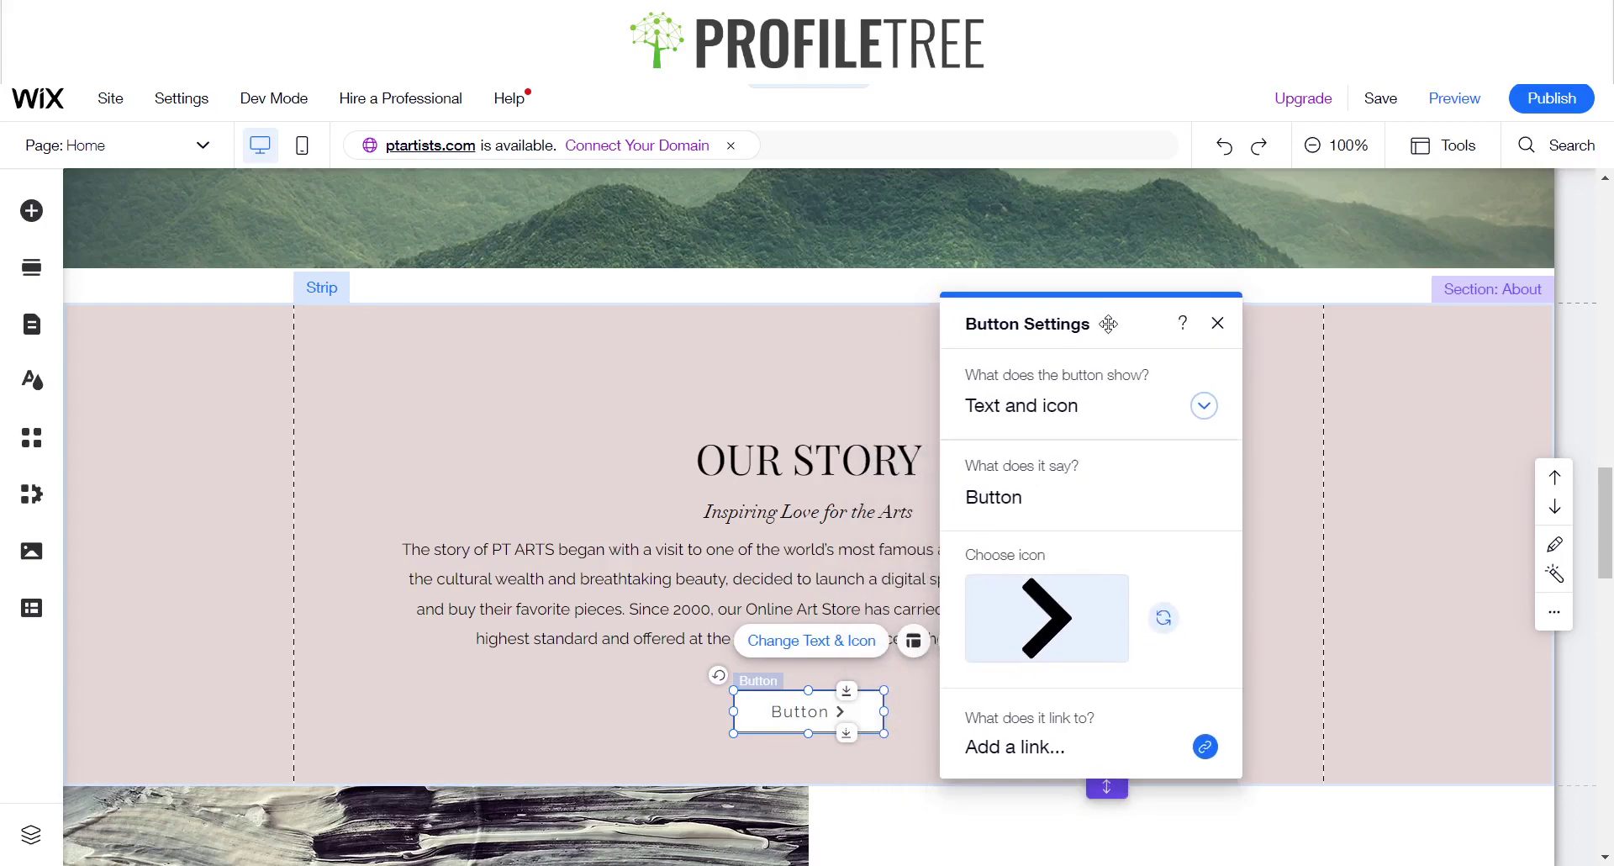
{"action": "left_click", "coordinate": [1008, 407]}
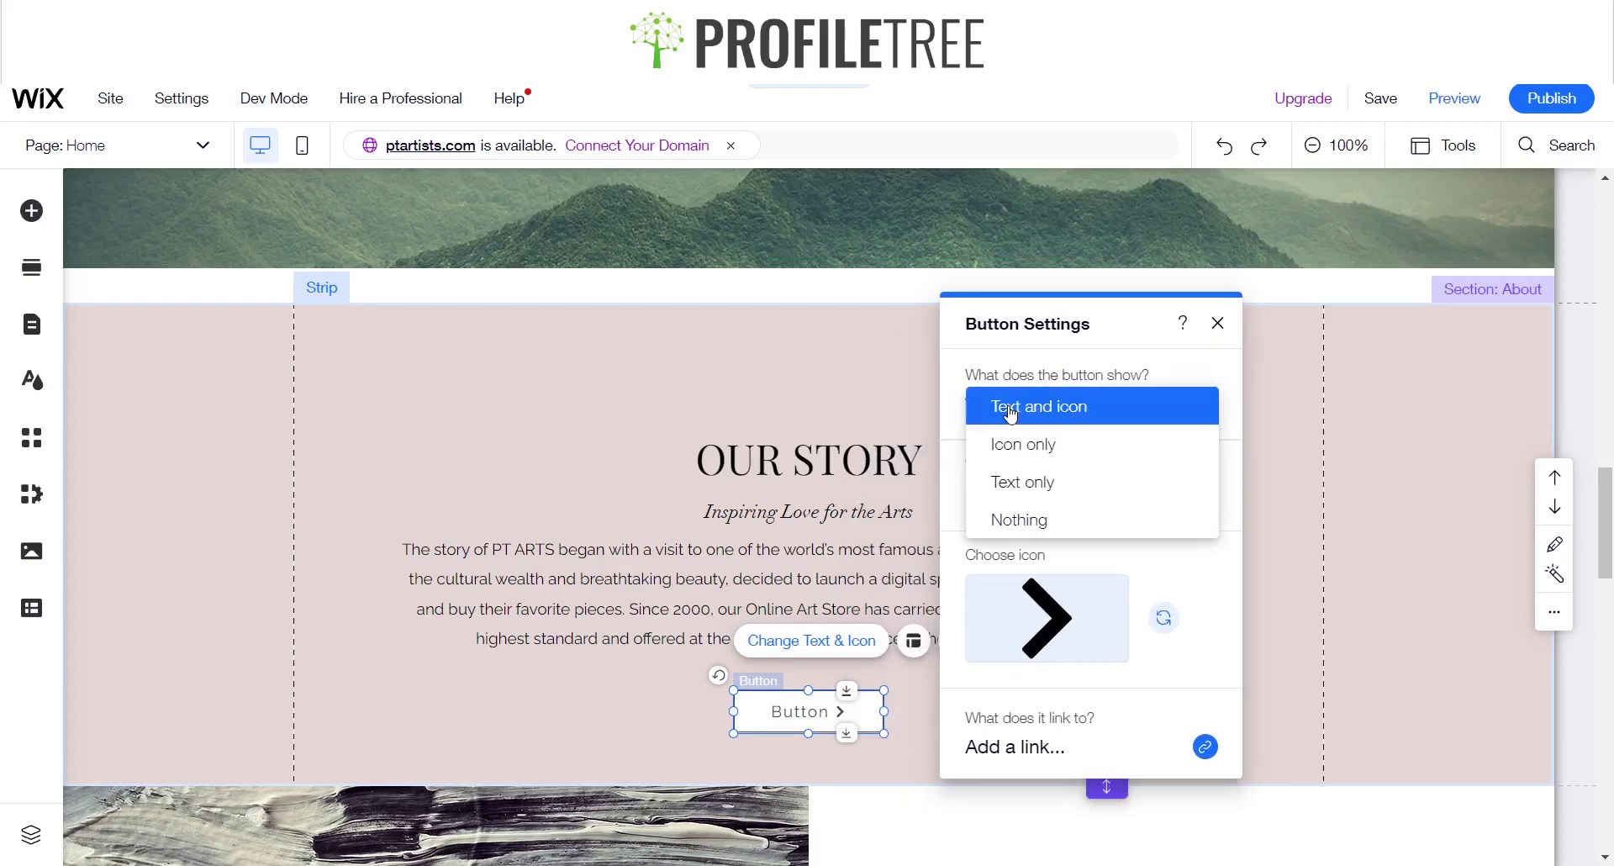
{"action": "left_click", "coordinate": [1017, 481]}
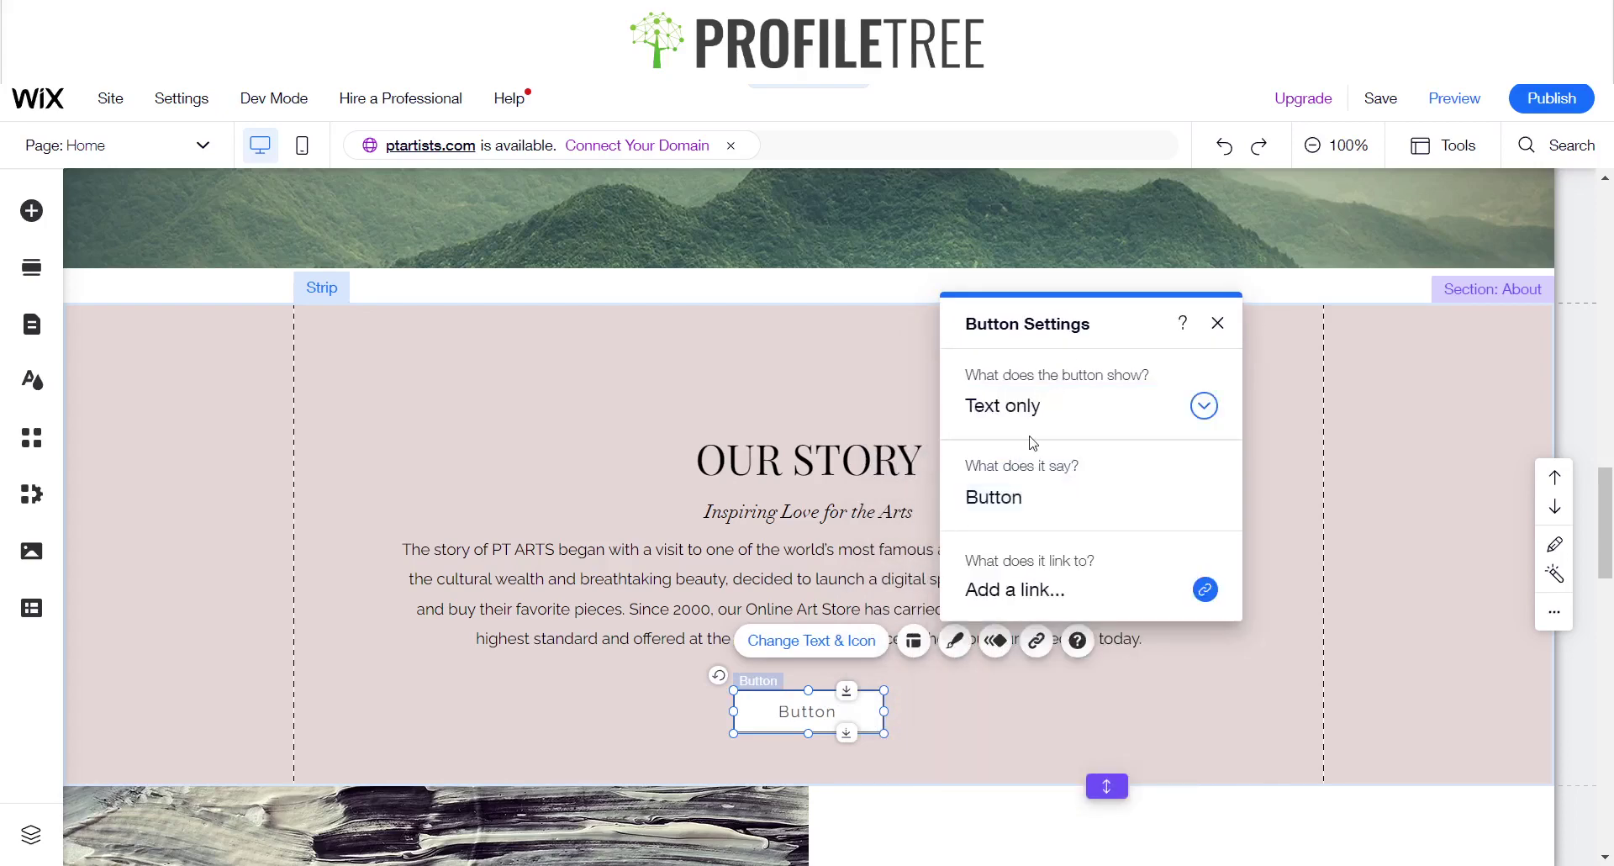
{"action": "left_click", "coordinate": [1049, 428]}
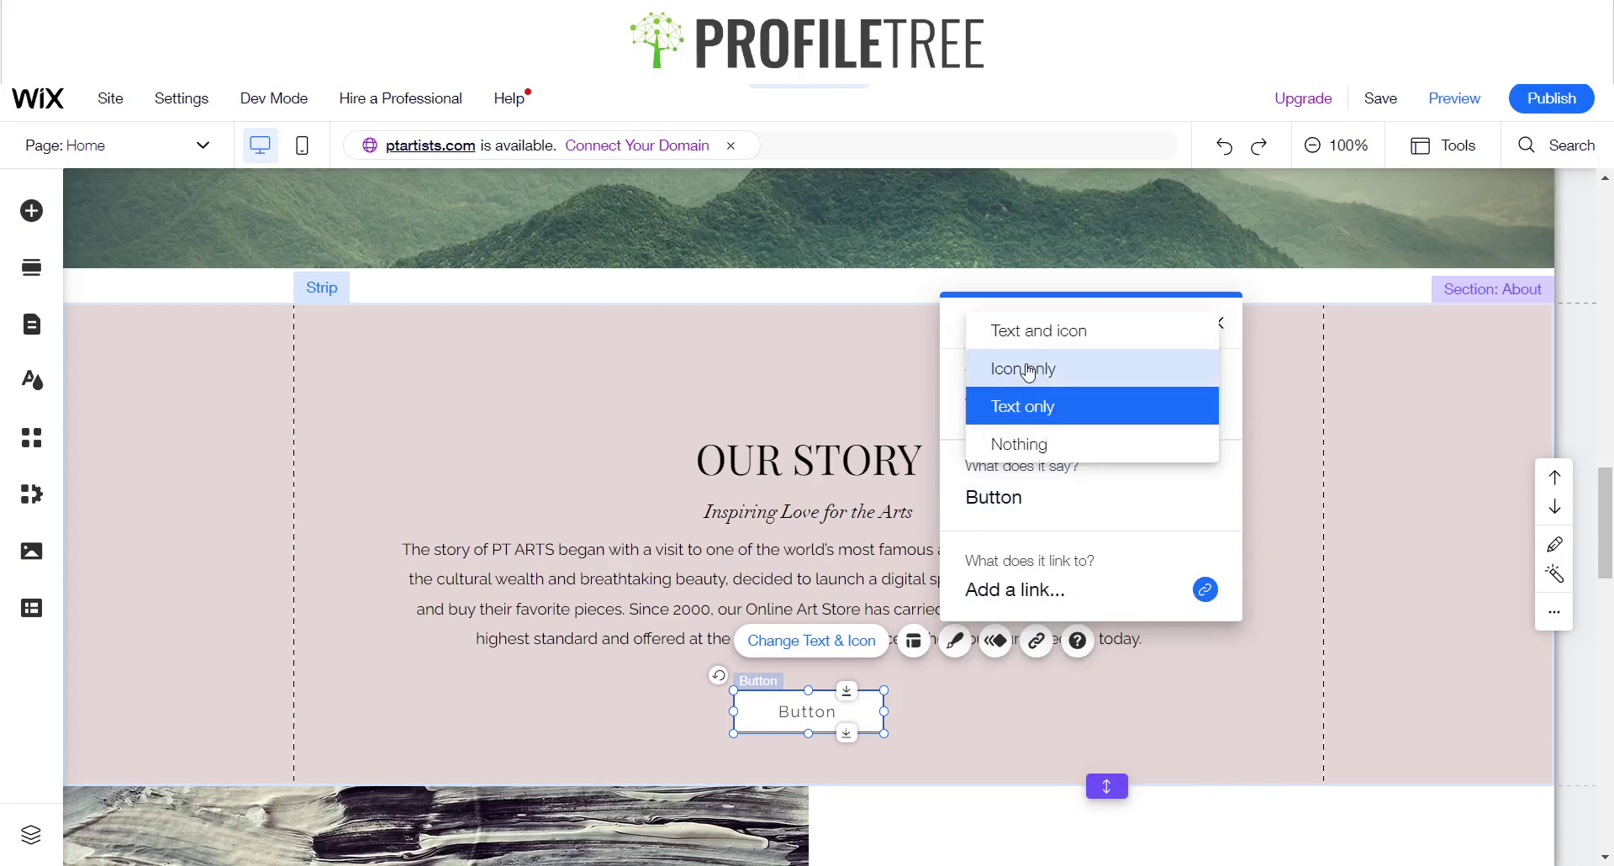
{"action": "left_click", "coordinate": [1032, 371]}
Set the button to show text and icon, then open the Media Manager to replace the icon
{"action": "left_click", "coordinate": [1040, 426]}
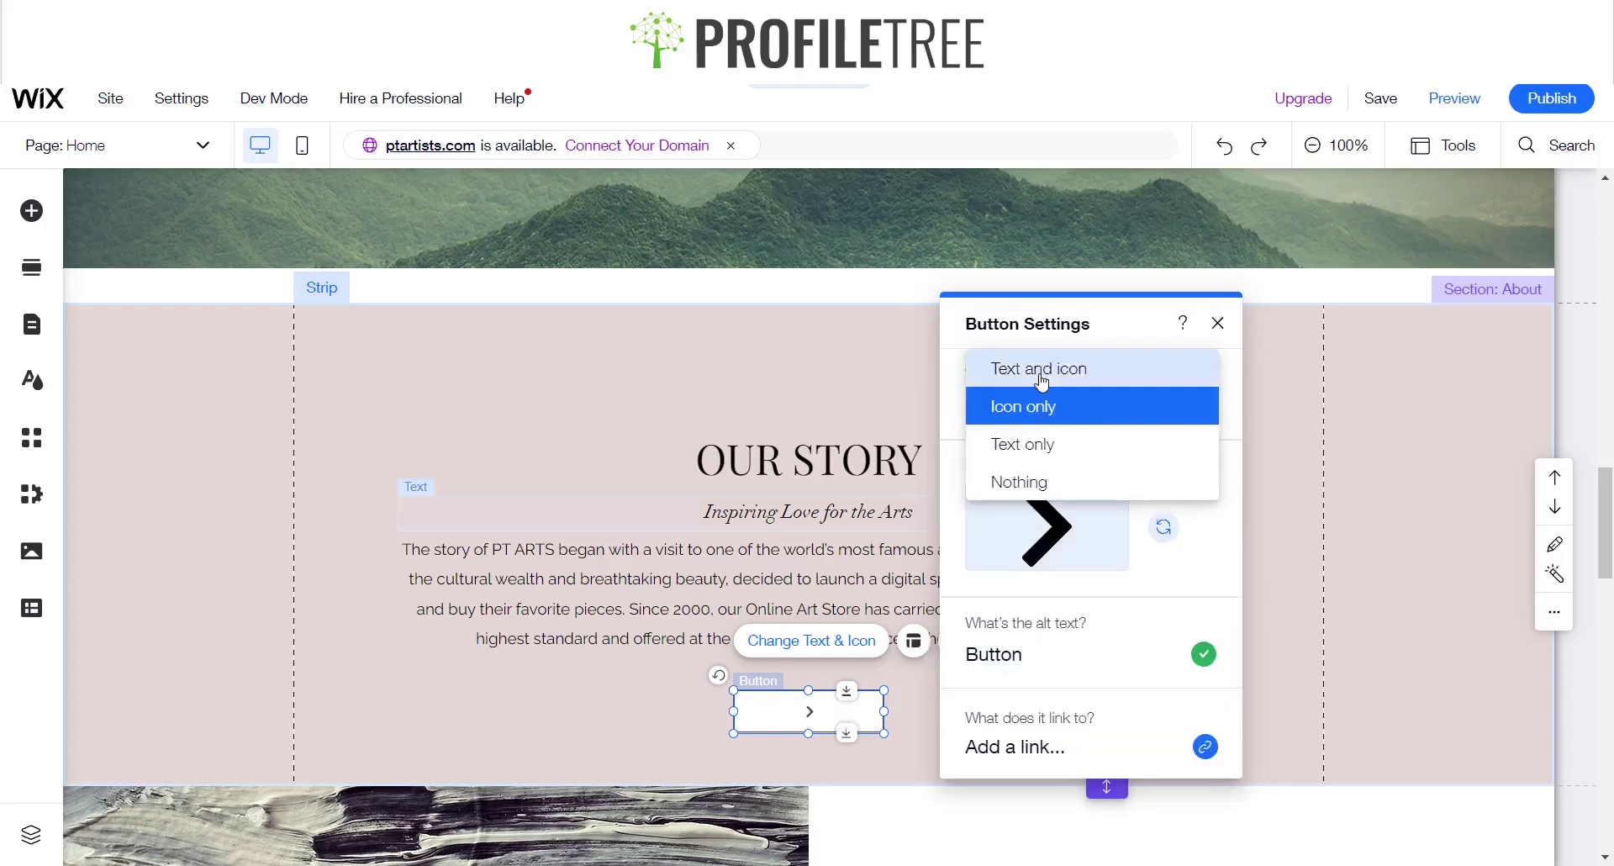
{"action": "left_click", "coordinate": [1004, 367]}
{"action": "left_click", "coordinate": [1021, 404]}
{"action": "left_click", "coordinate": [1009, 521]}
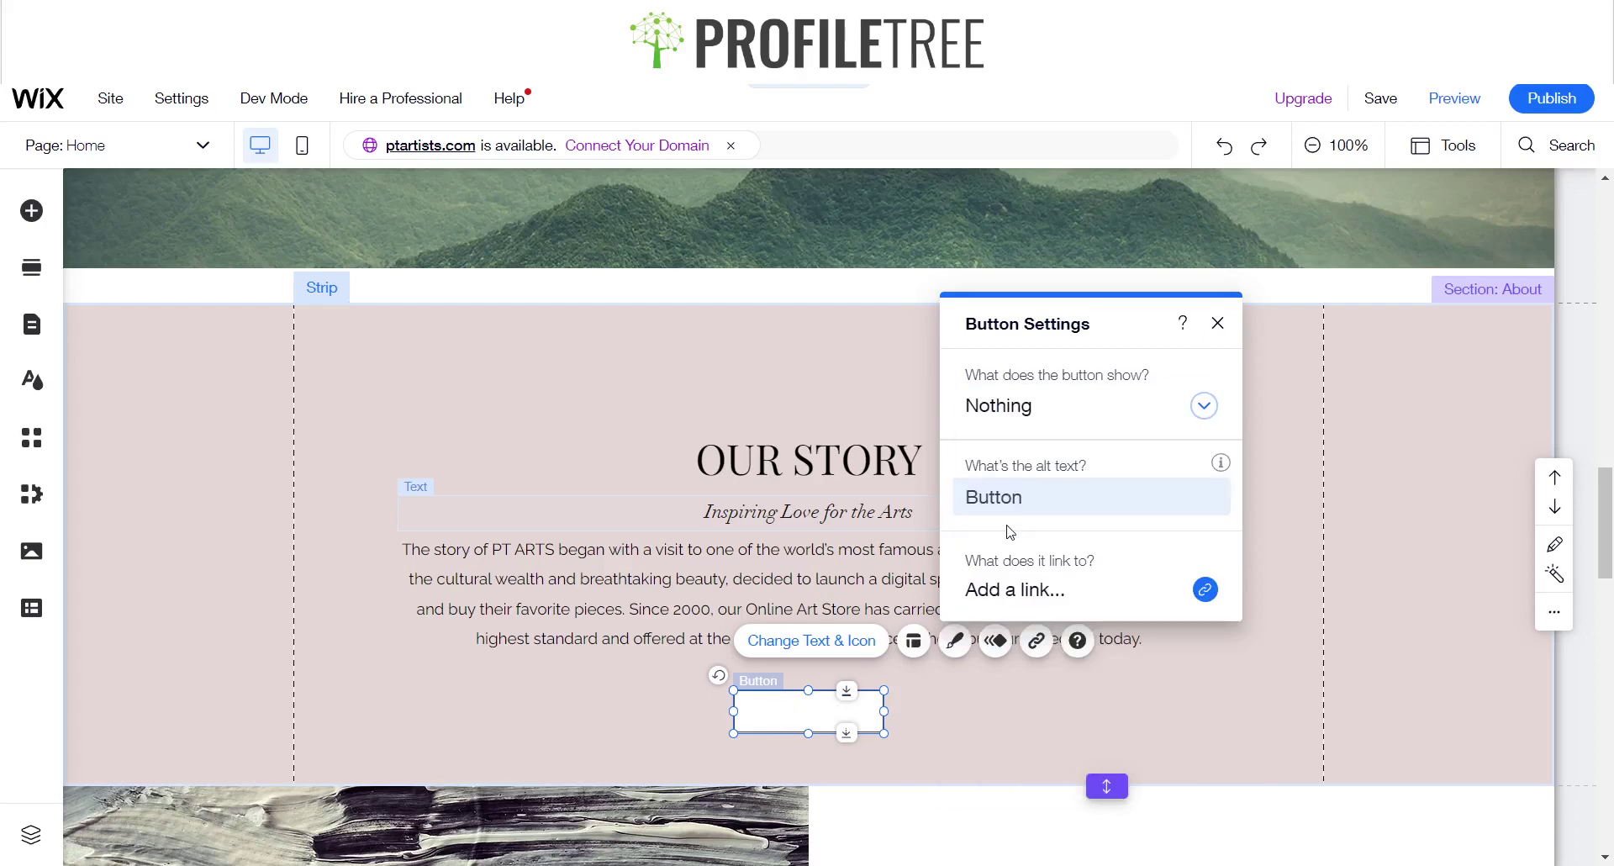
{"action": "left_click", "coordinate": [1049, 432]}
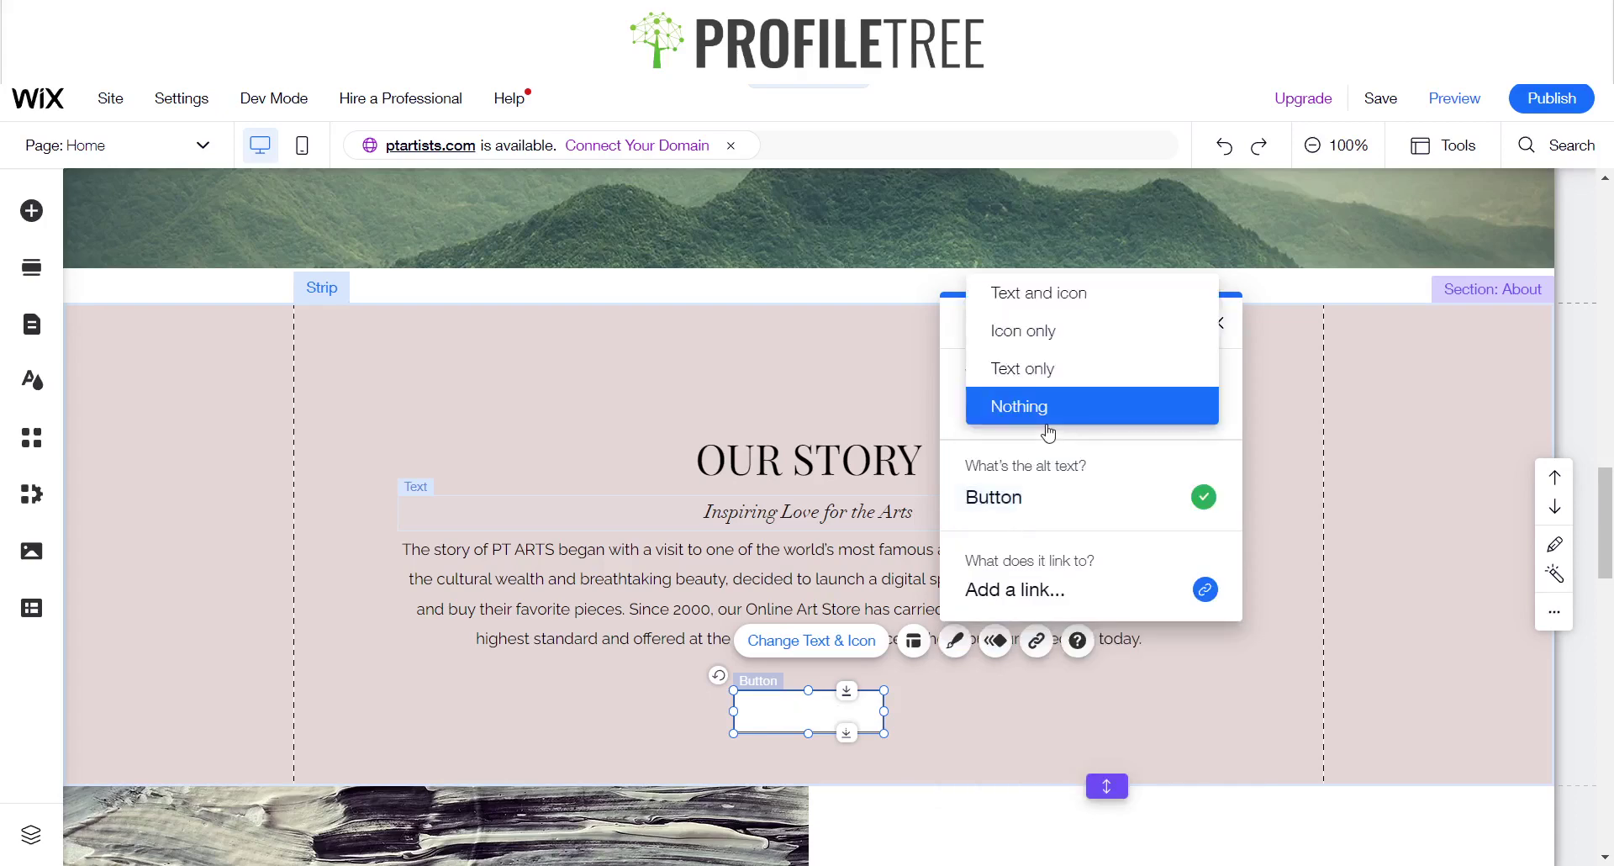
{"action": "left_click", "coordinate": [1042, 296]}
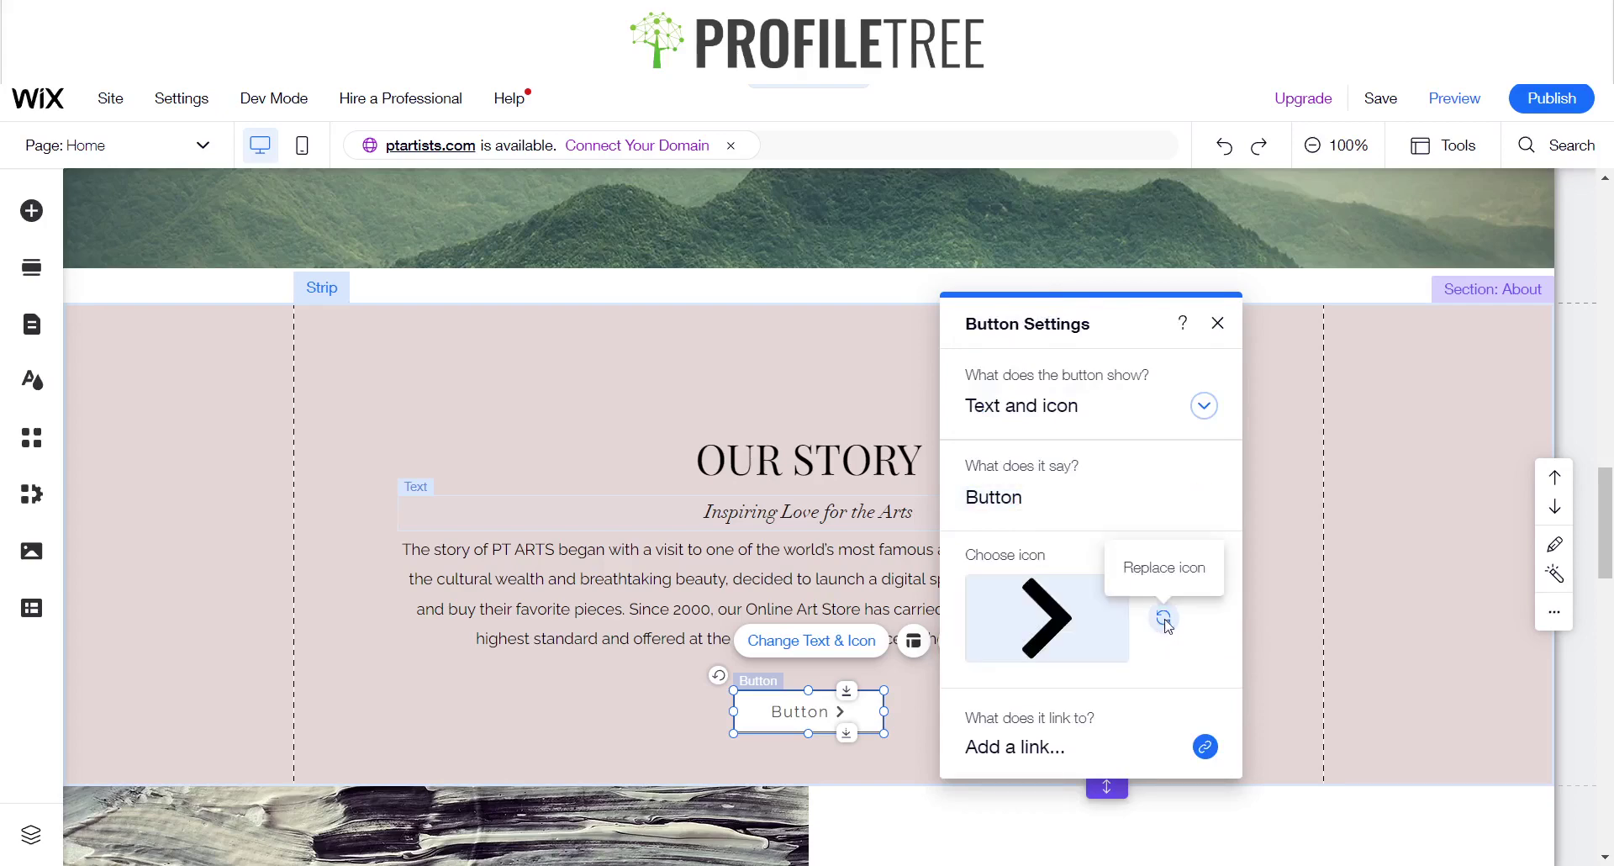
{"action": "left_click", "coordinate": [1050, 603]}
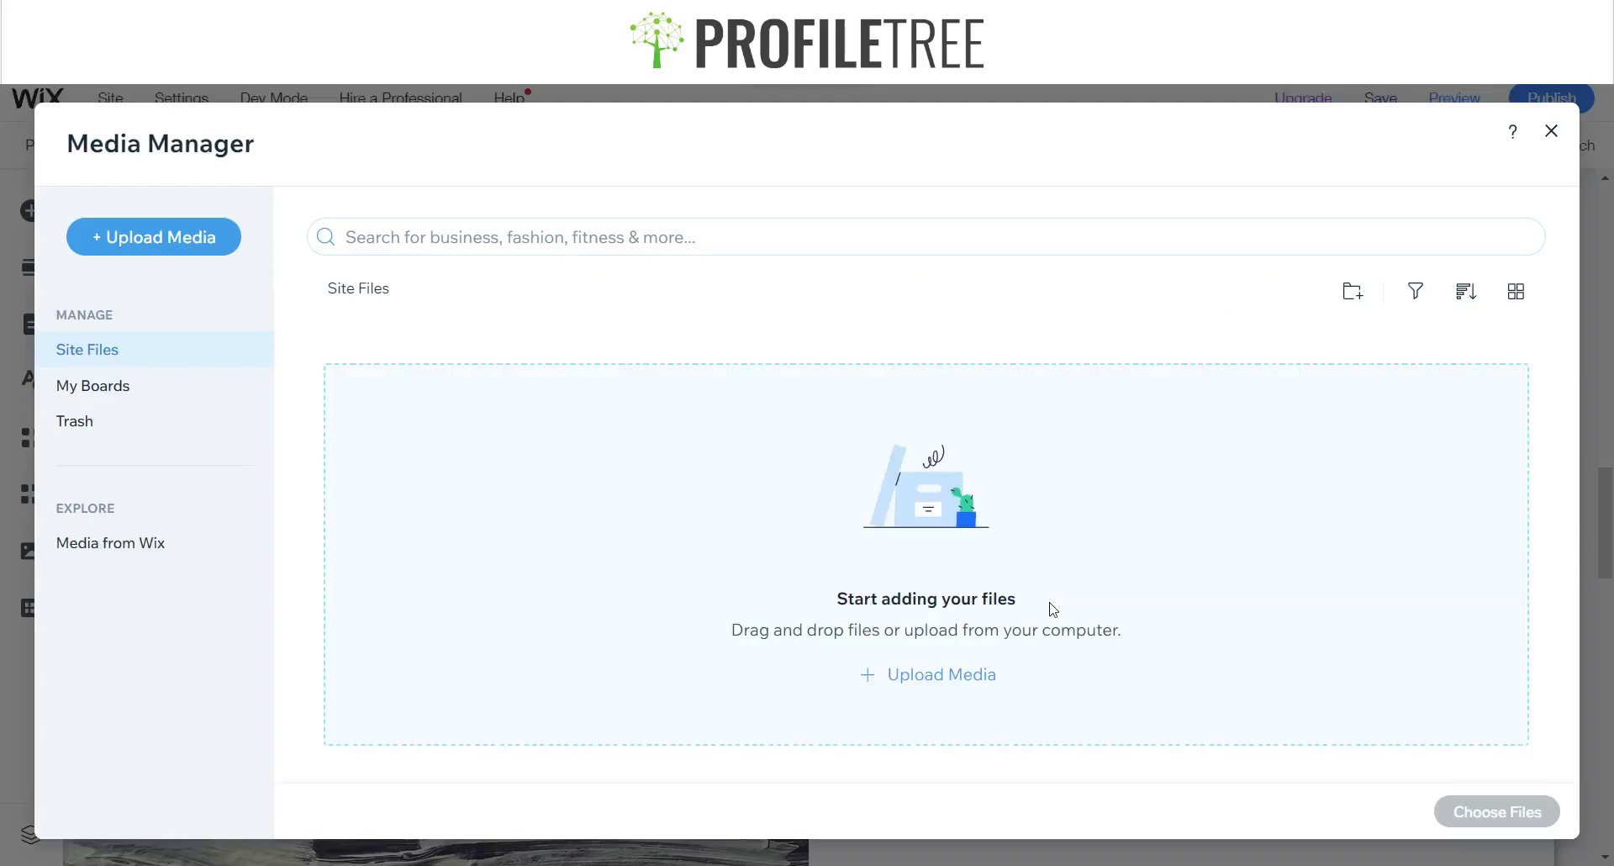
{"action": "left_click", "coordinate": [140, 543]}
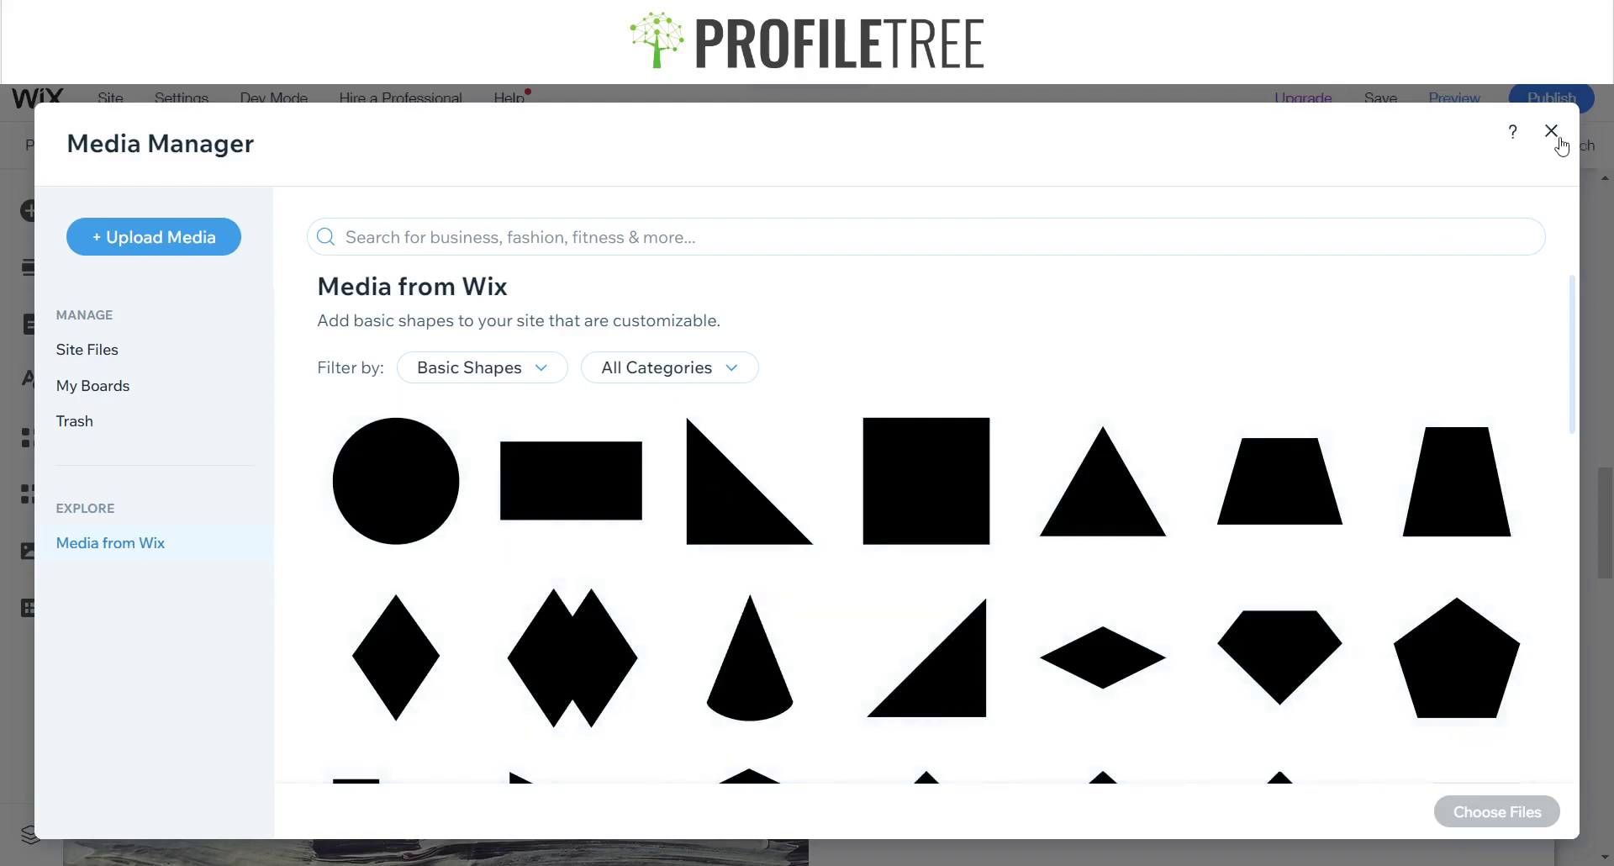
{"action": "scroll", "coordinate": [1558, 149], "scroll_direction": "down", "scroll_amount": 10}
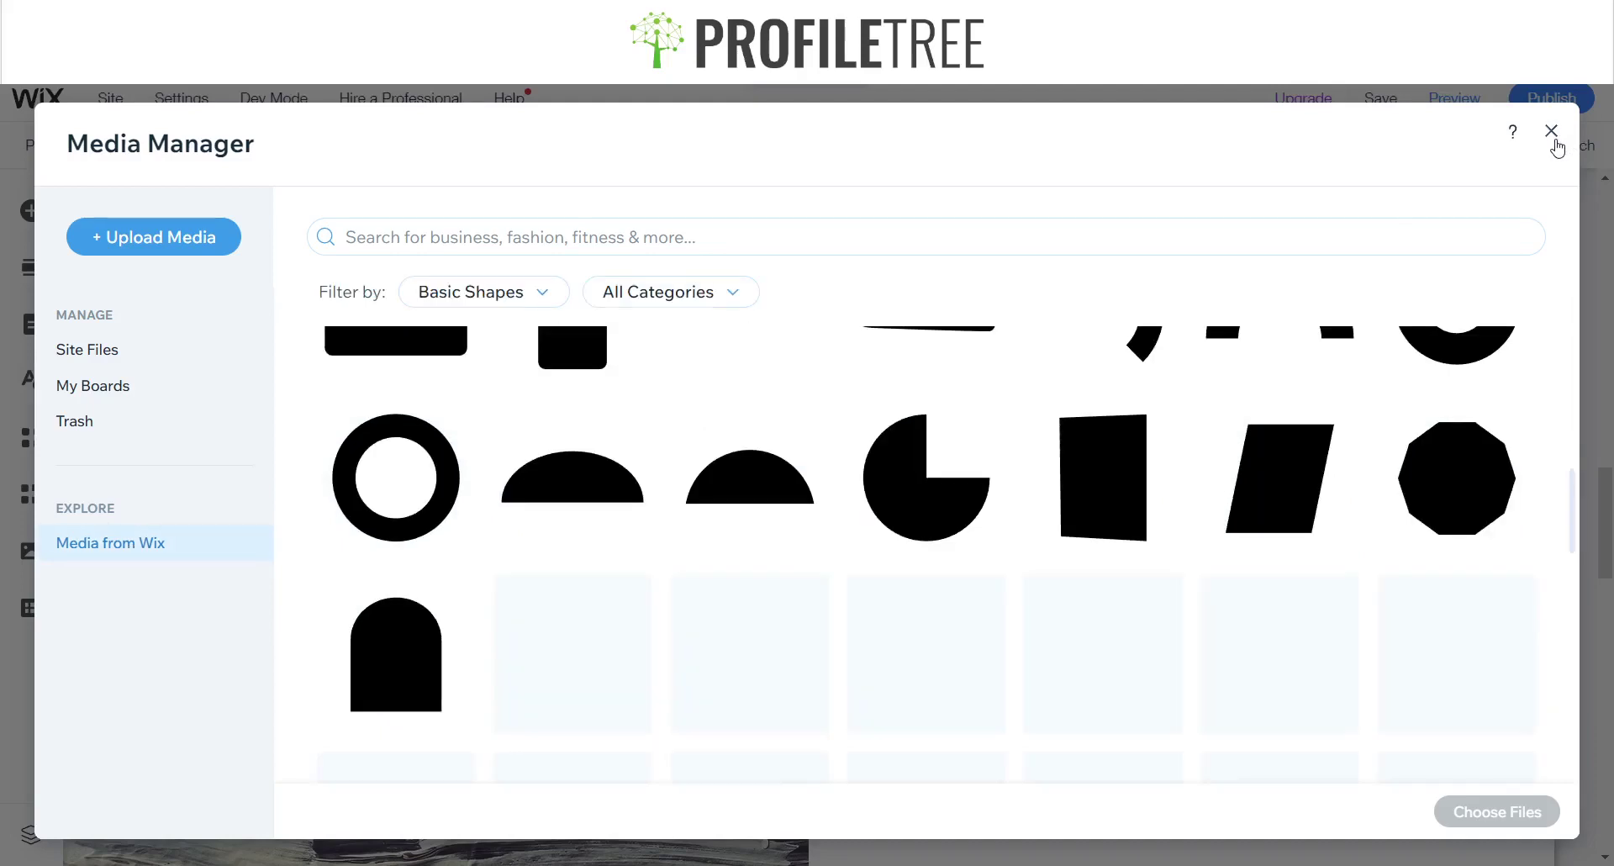
{"action": "left_click", "coordinate": [1554, 135]}
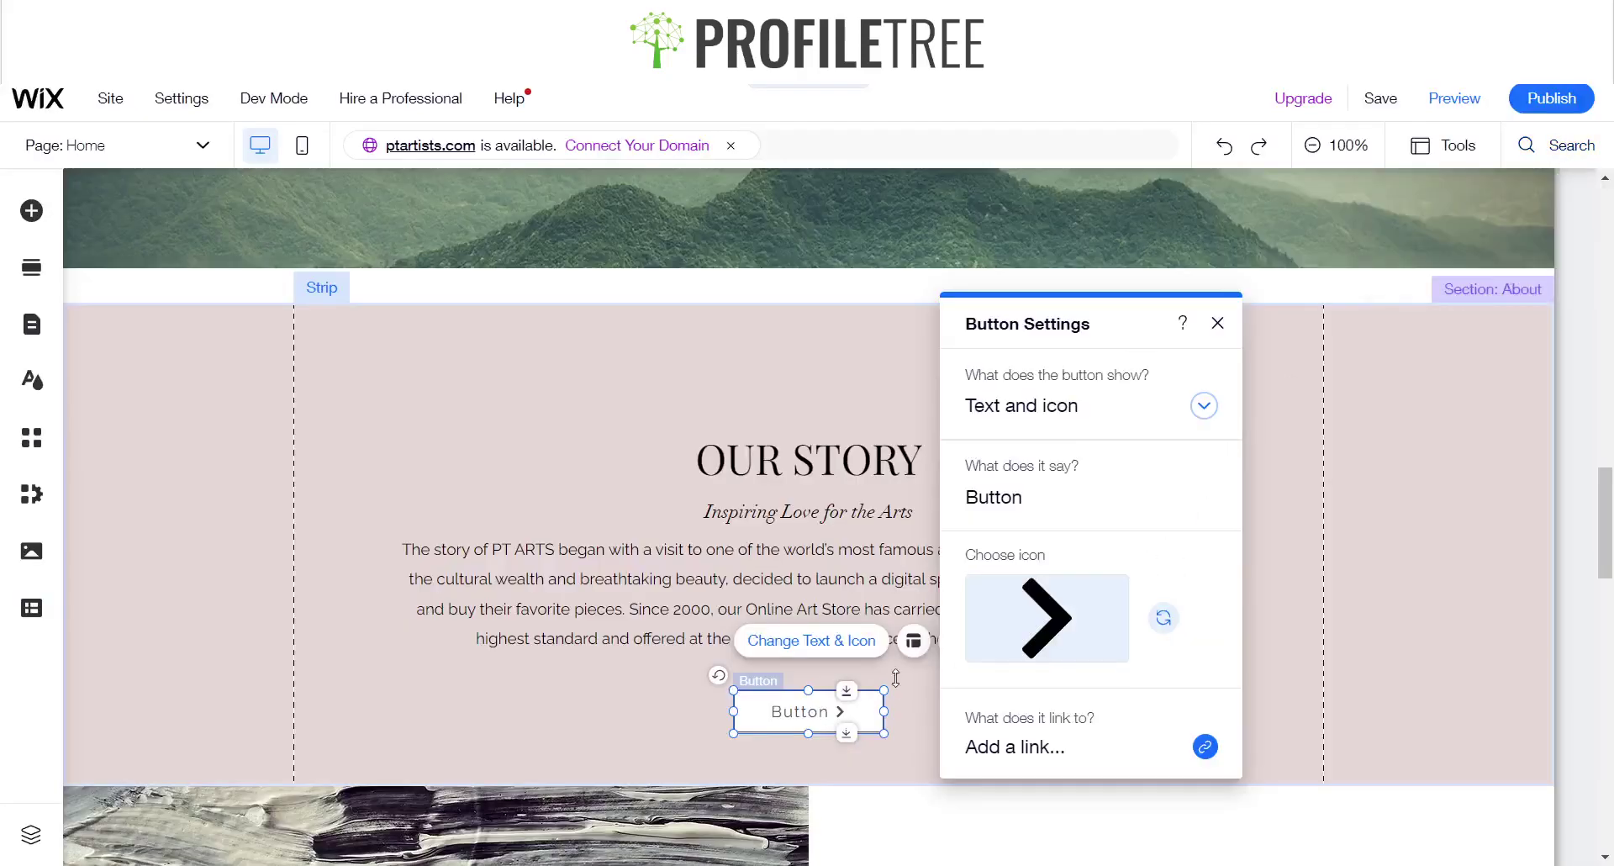
Change the button label to 'Read More' and close Button Settings
{"action": "left_click", "coordinate": [1073, 498]}
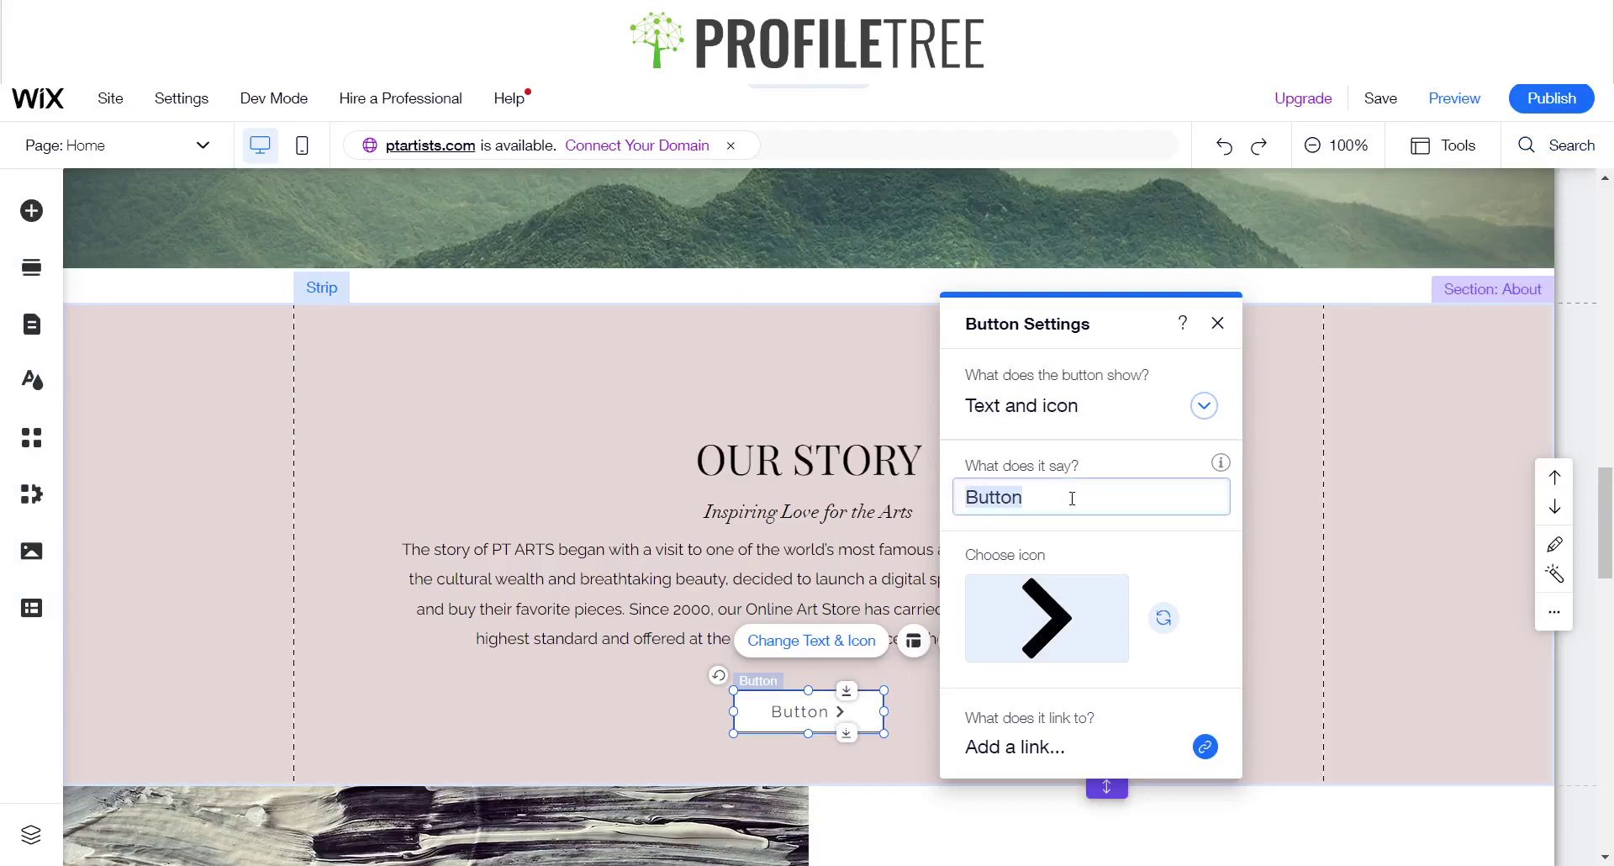
{"action": "type", "text": "Read More"}
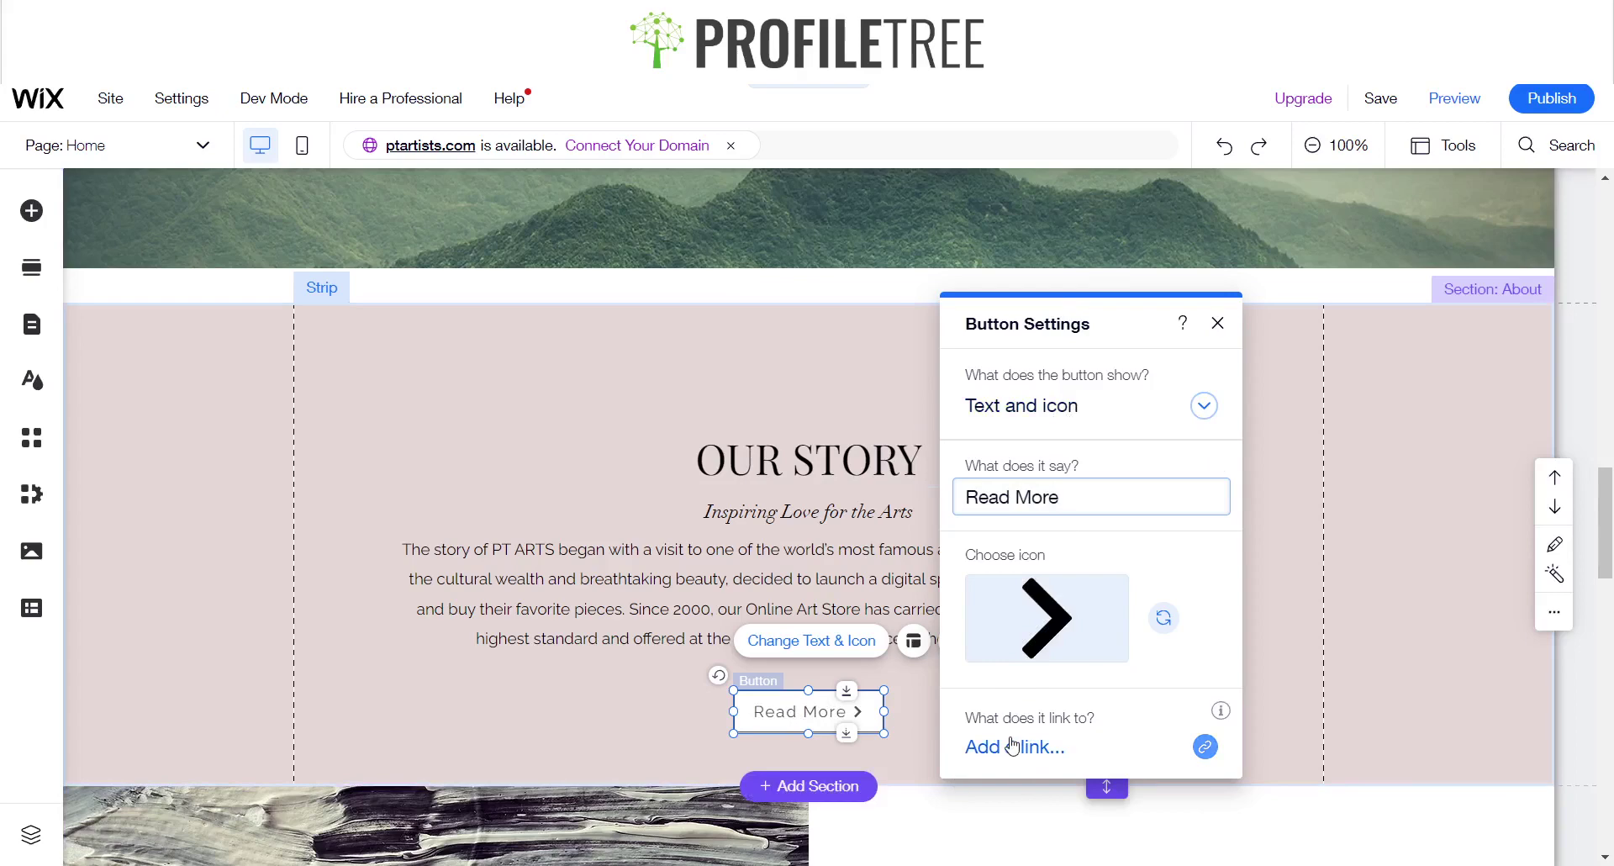
{"action": "left_click", "coordinate": [1217, 323]}
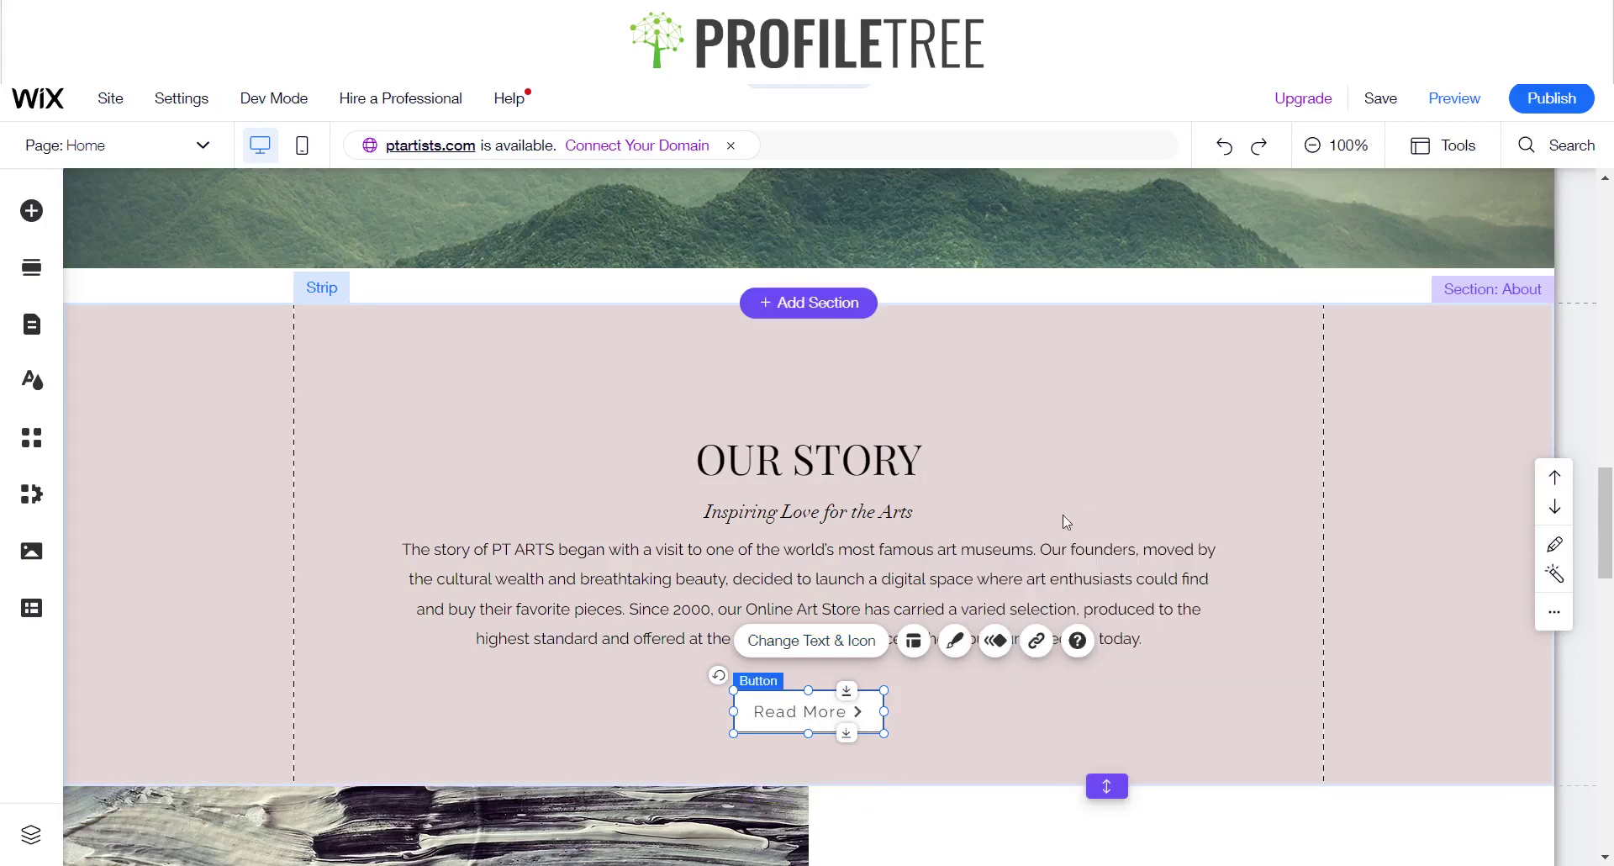
After trying Web address and Email, link Read More to the Shop page
{"action": "left_click", "coordinate": [1037, 644]}
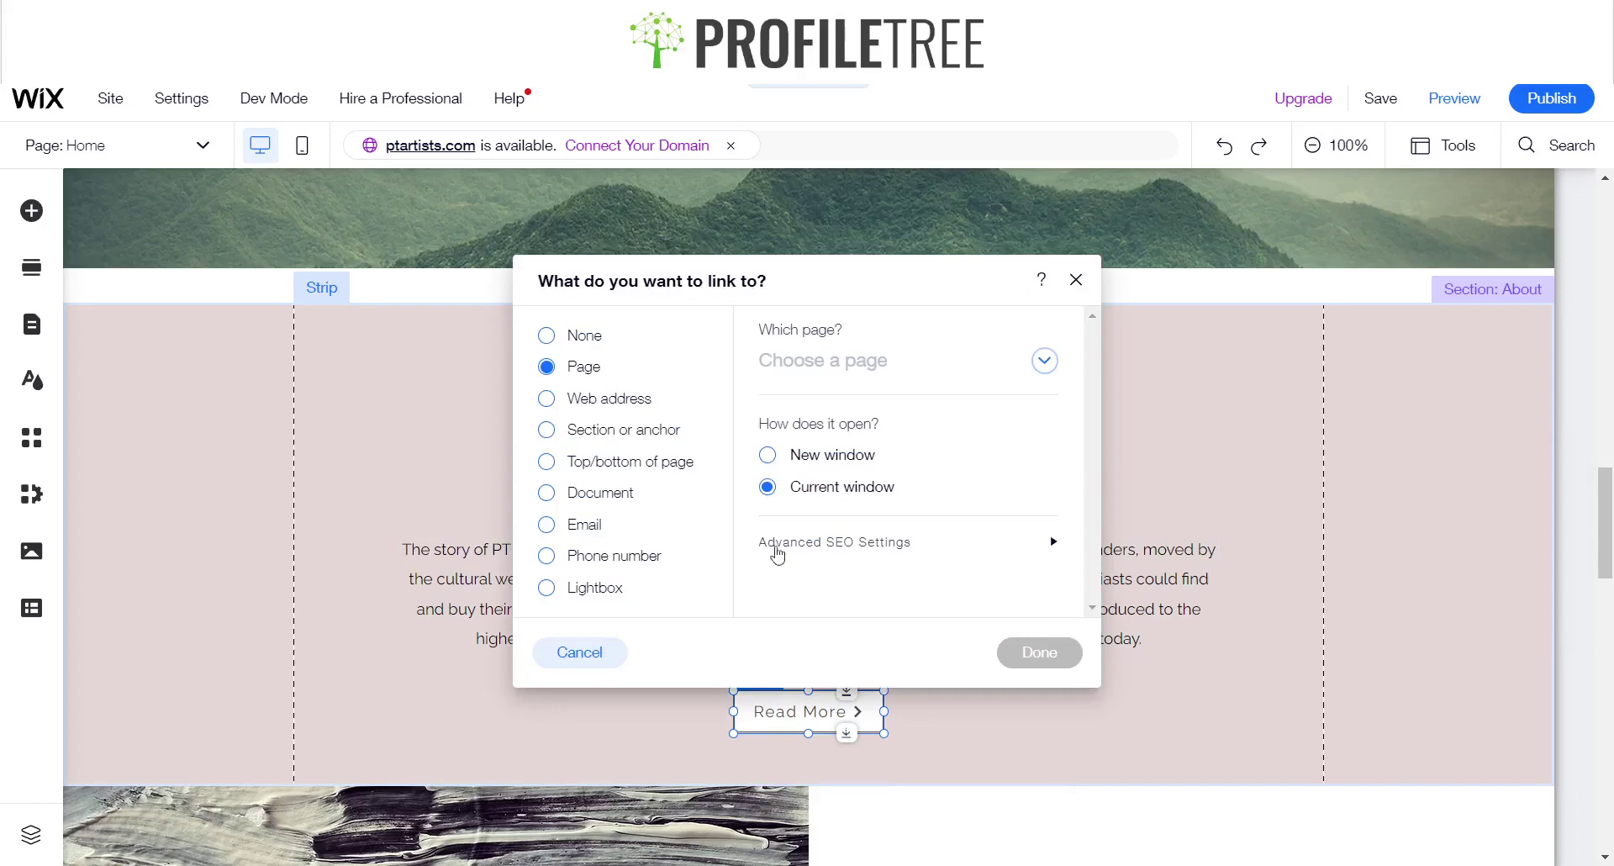
{"action": "left_click", "coordinate": [577, 406]}
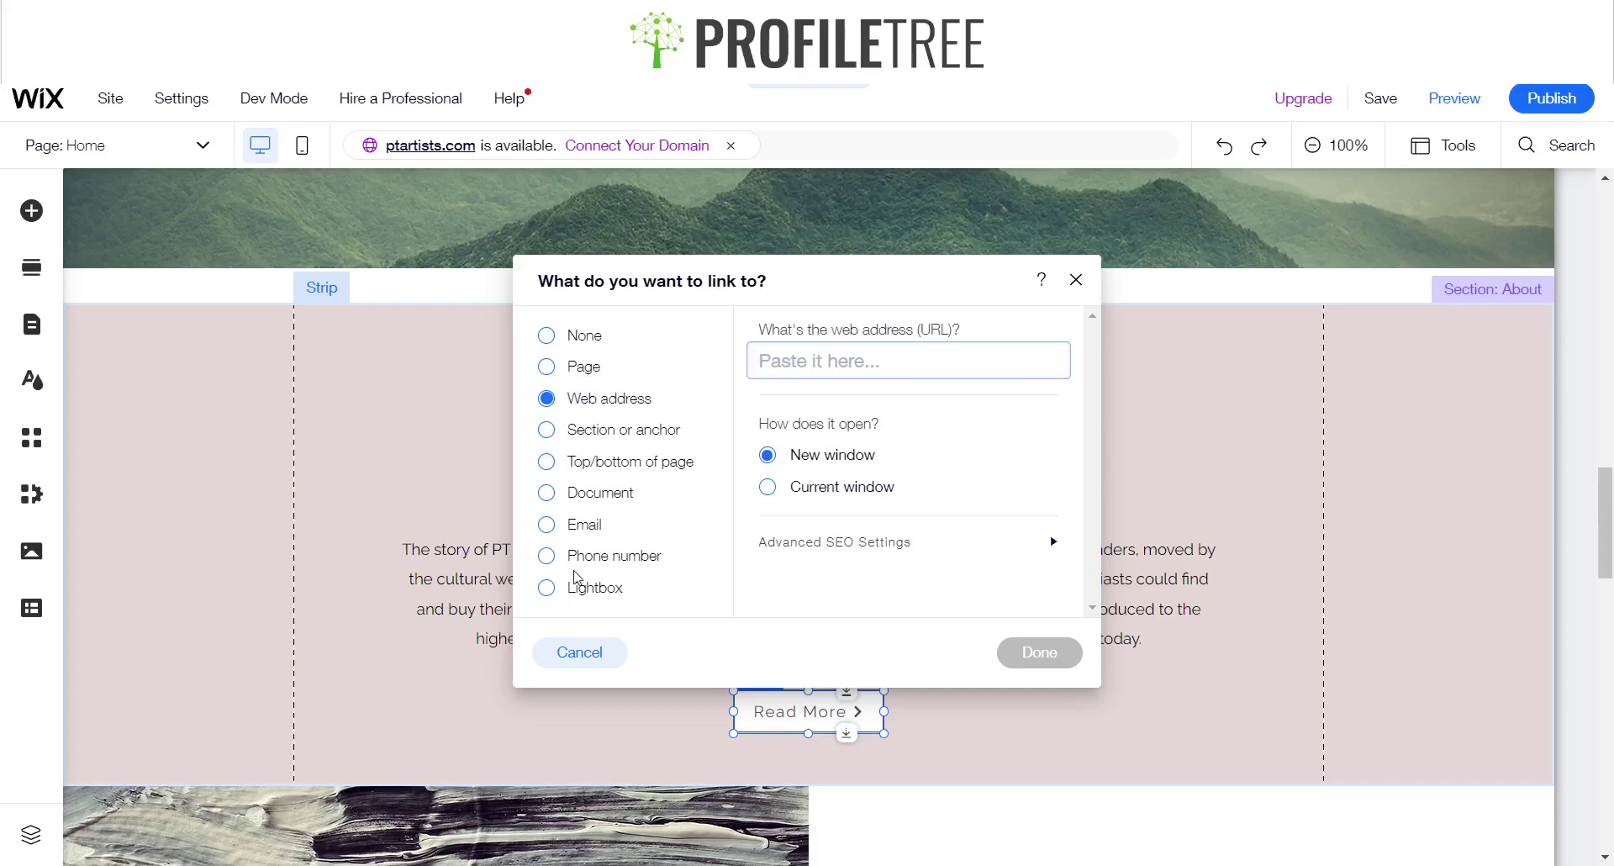
{"action": "left_click", "coordinate": [549, 526]}
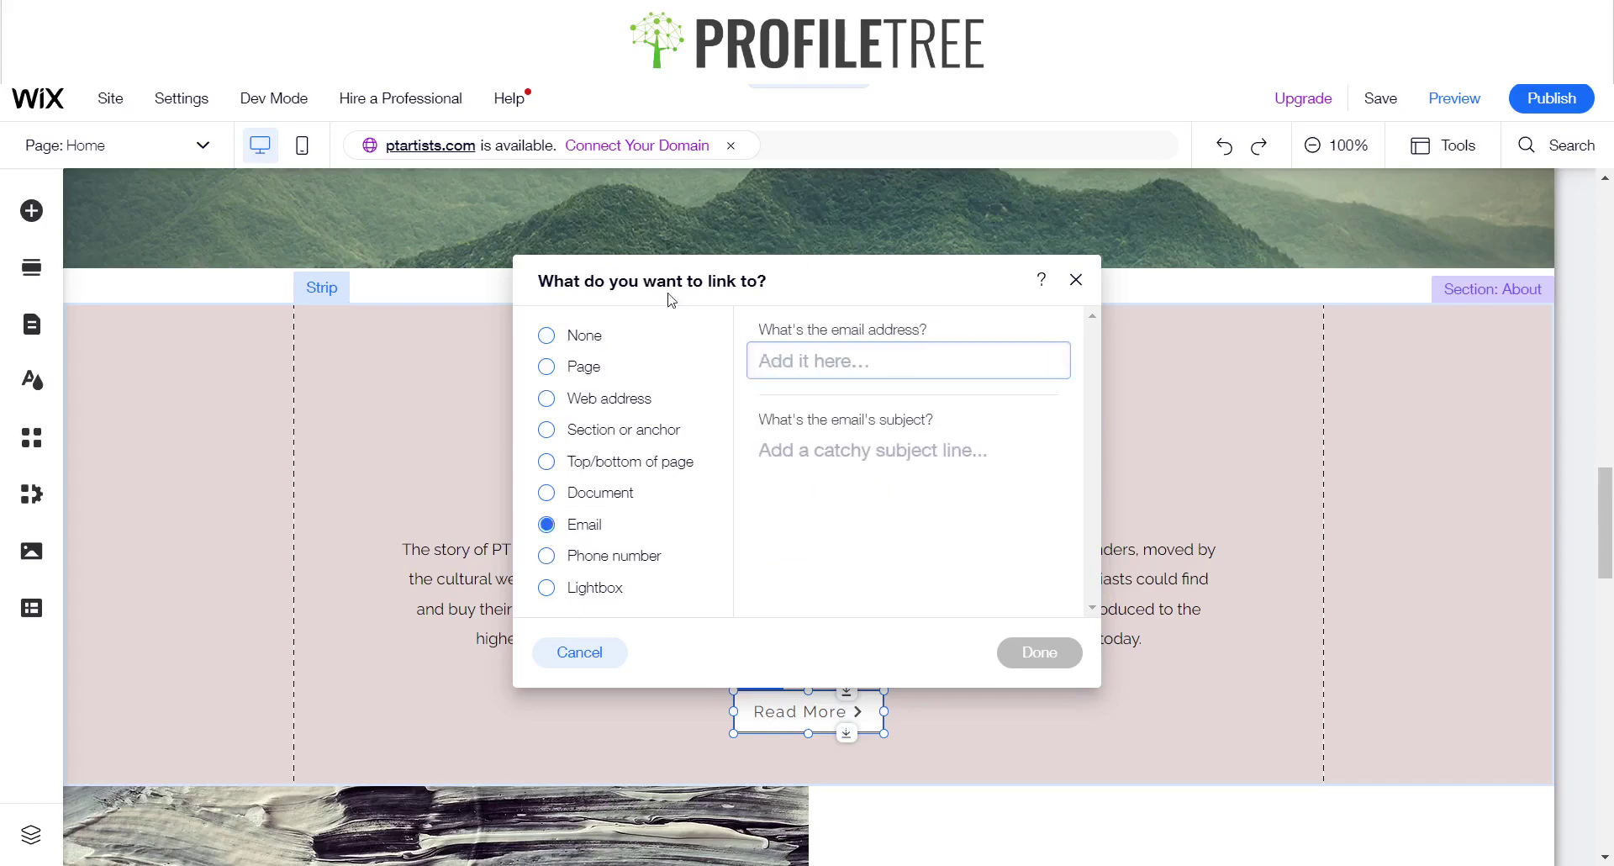
{"action": "left_click", "coordinate": [555, 375]}
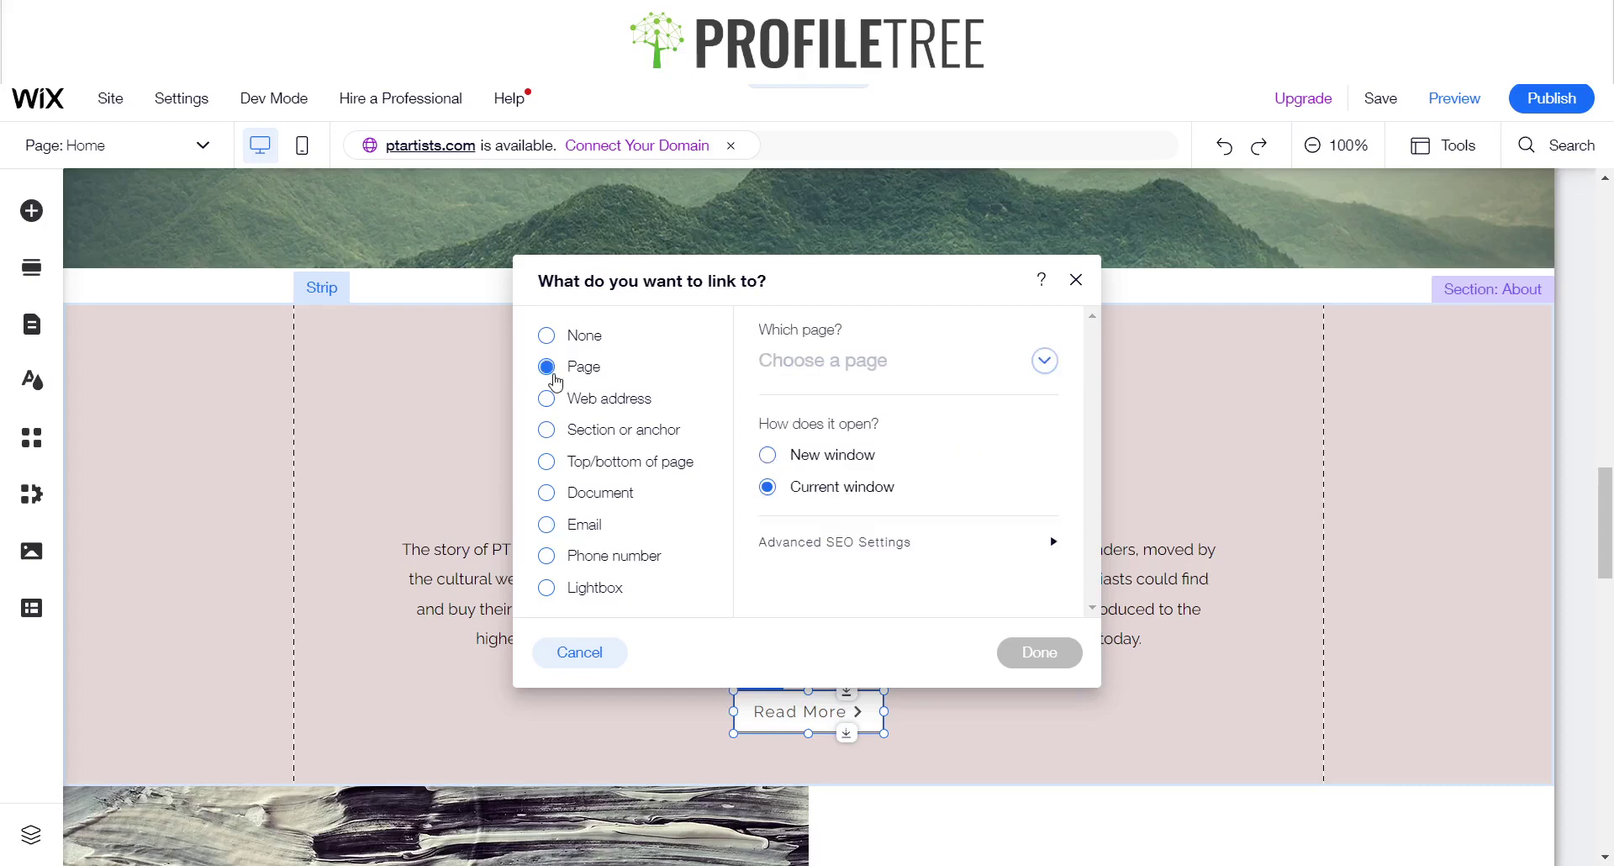
{"action": "left_click", "coordinate": [874, 379]}
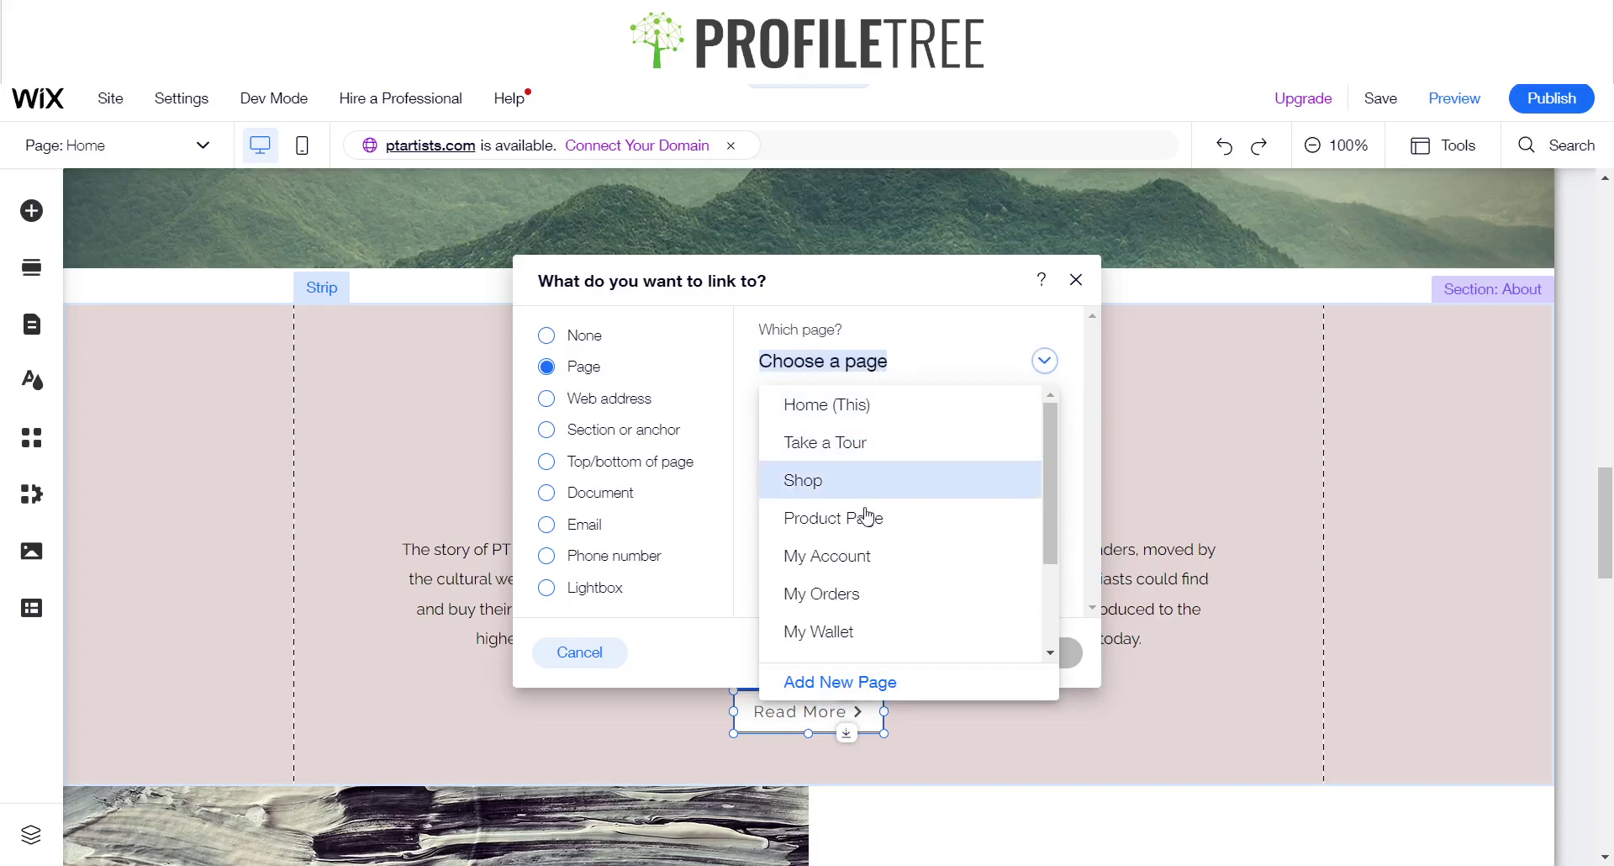
{"action": "scroll", "coordinate": [874, 611], "scroll_direction": "down", "scroll_amount": 2}
{"action": "scroll", "coordinate": [876, 614], "scroll_direction": "up", "scroll_amount": 2}
{"action": "left_click", "coordinate": [839, 477]}
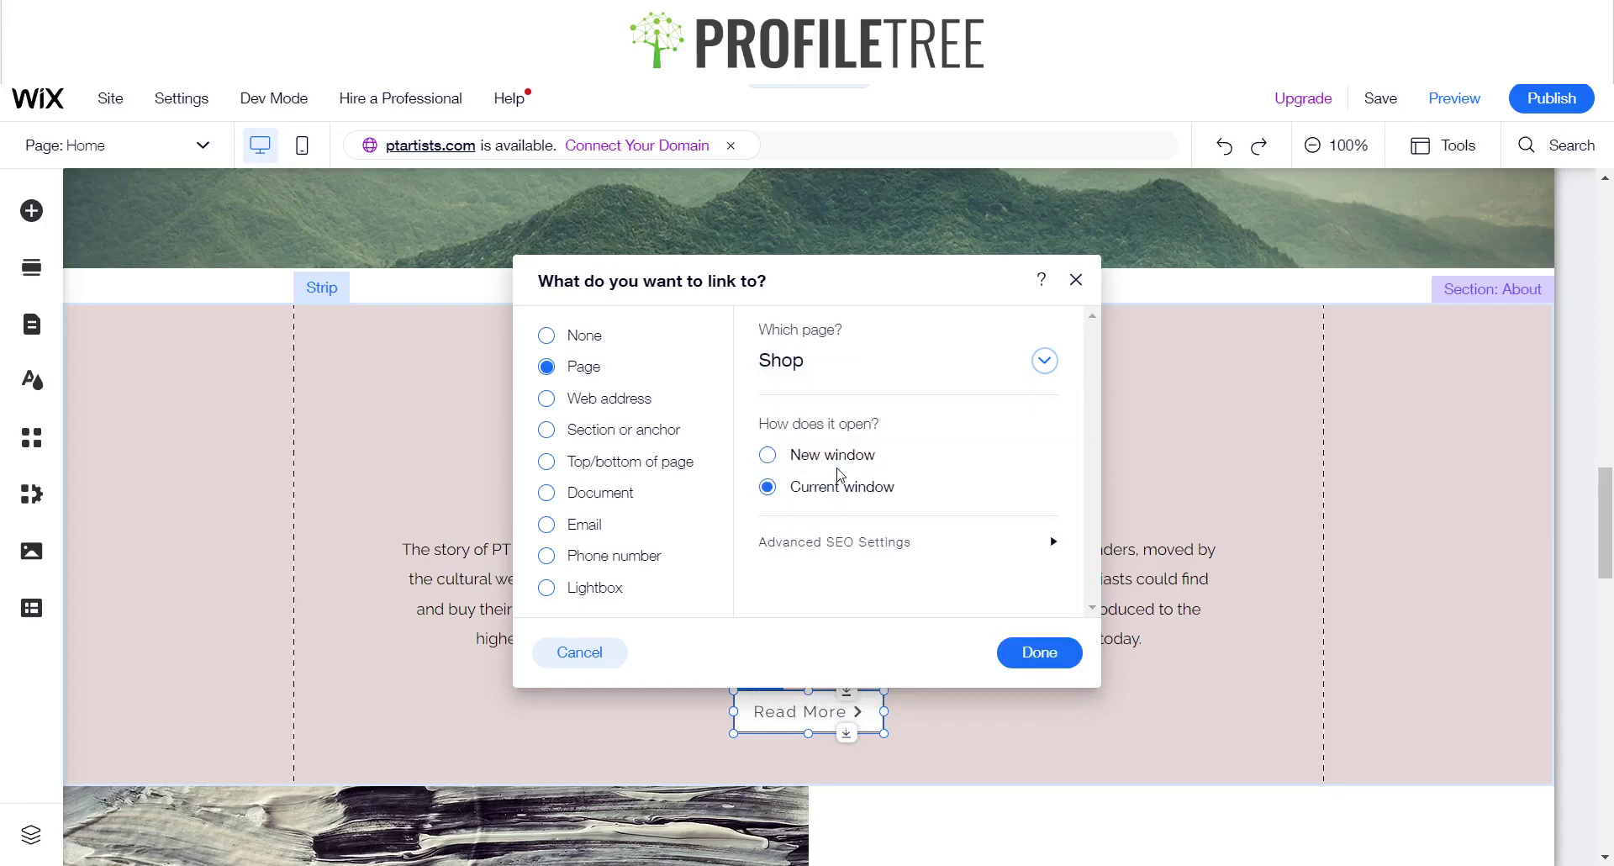
{"action": "left_click", "coordinate": [1040, 653]}
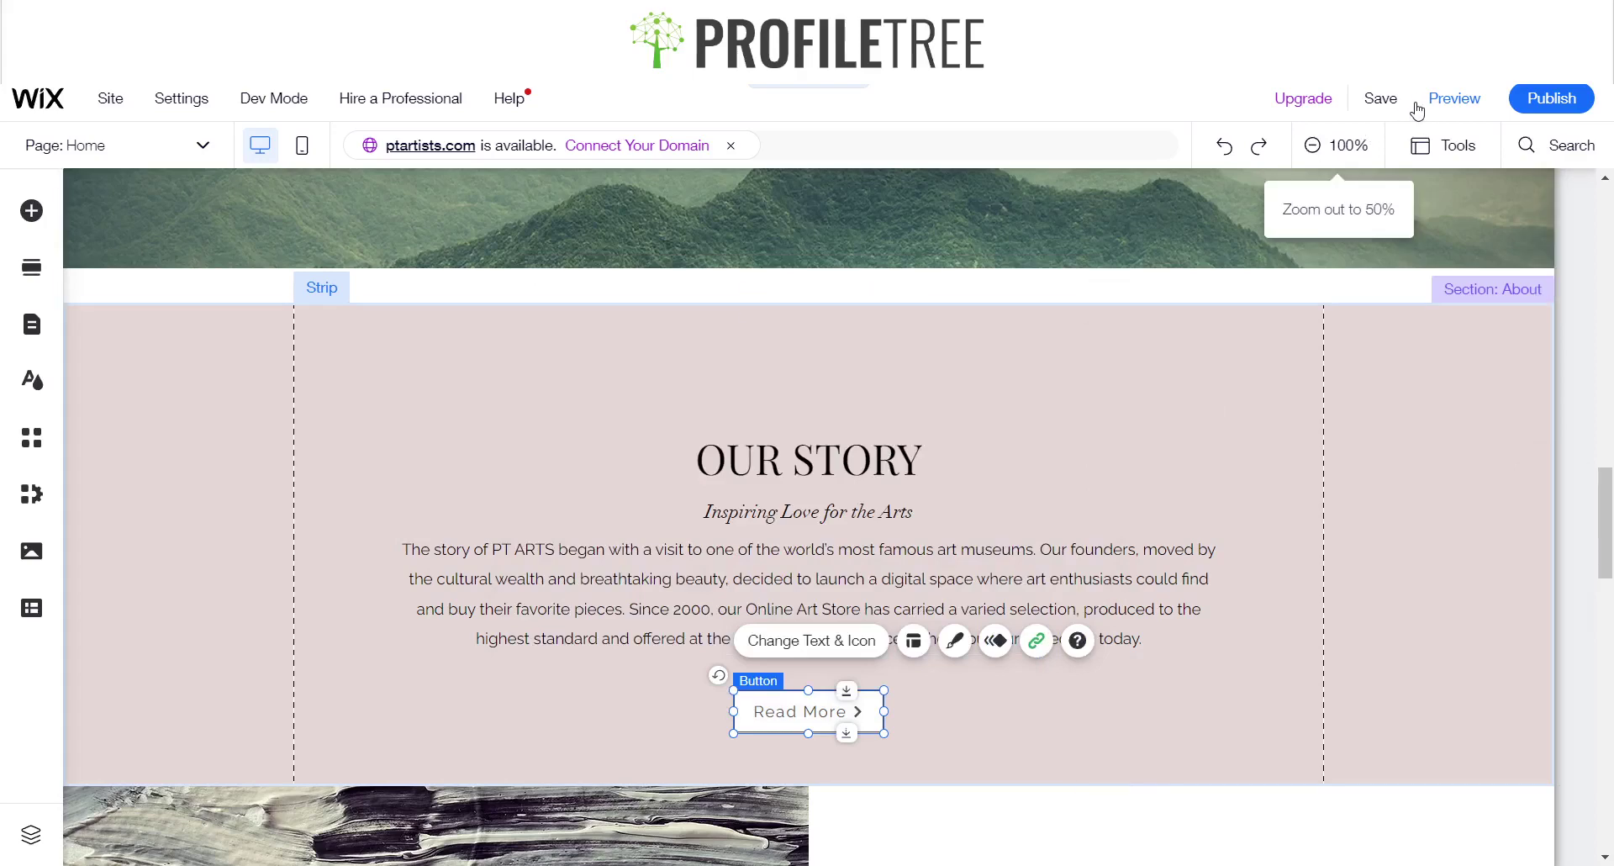
Preview the site and follow Read More to the Shop page's priced products
{"action": "left_click", "coordinate": [1440, 112]}
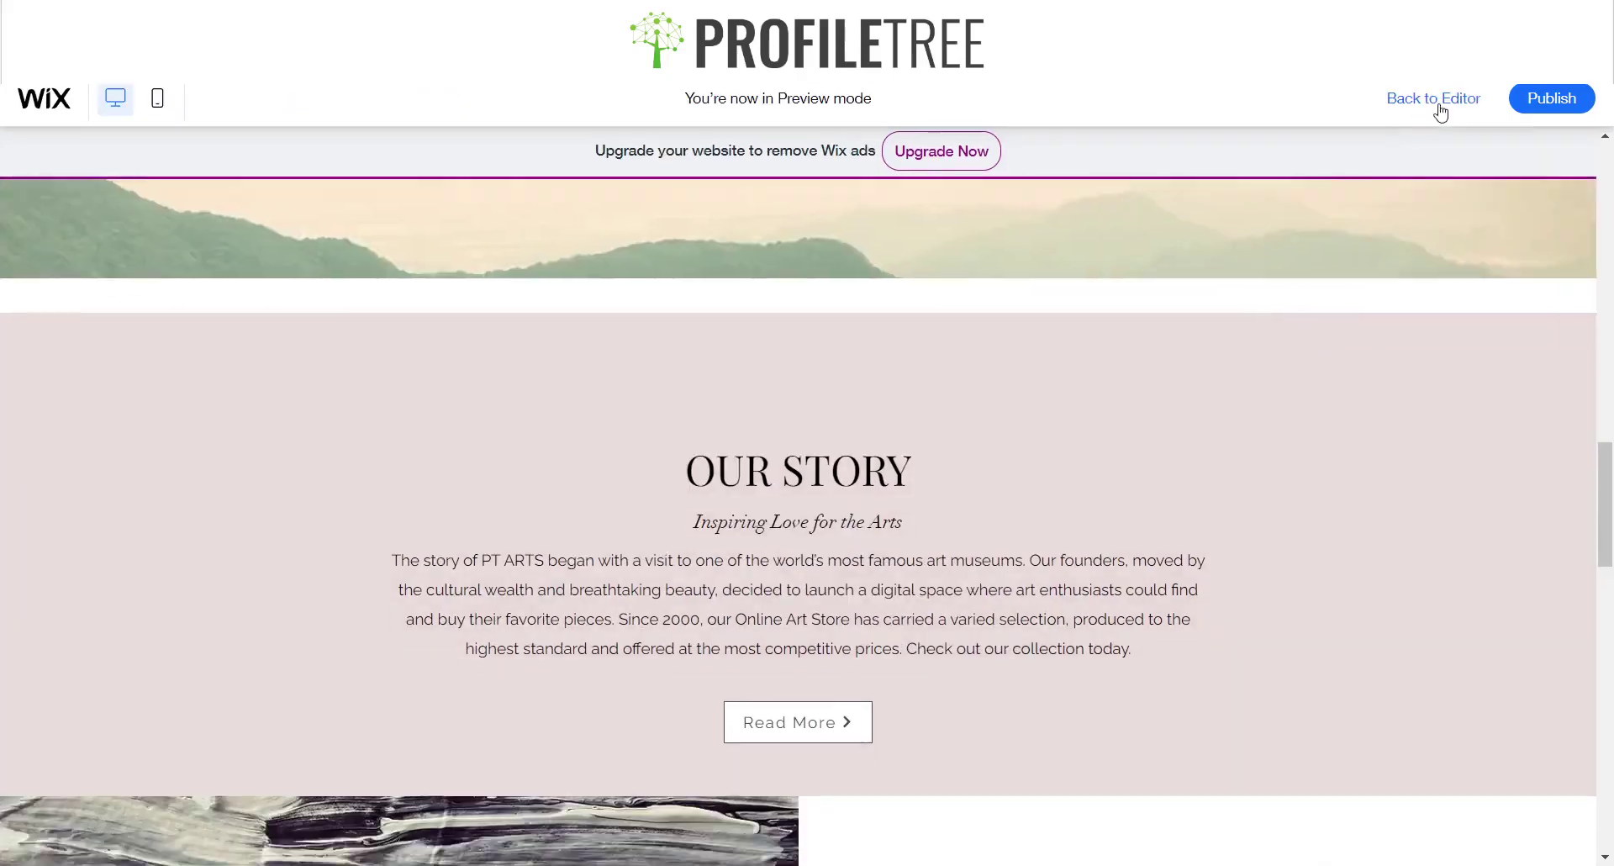
{"action": "scroll", "coordinate": [1151, 429], "scroll_direction": "up", "scroll_amount": 12}
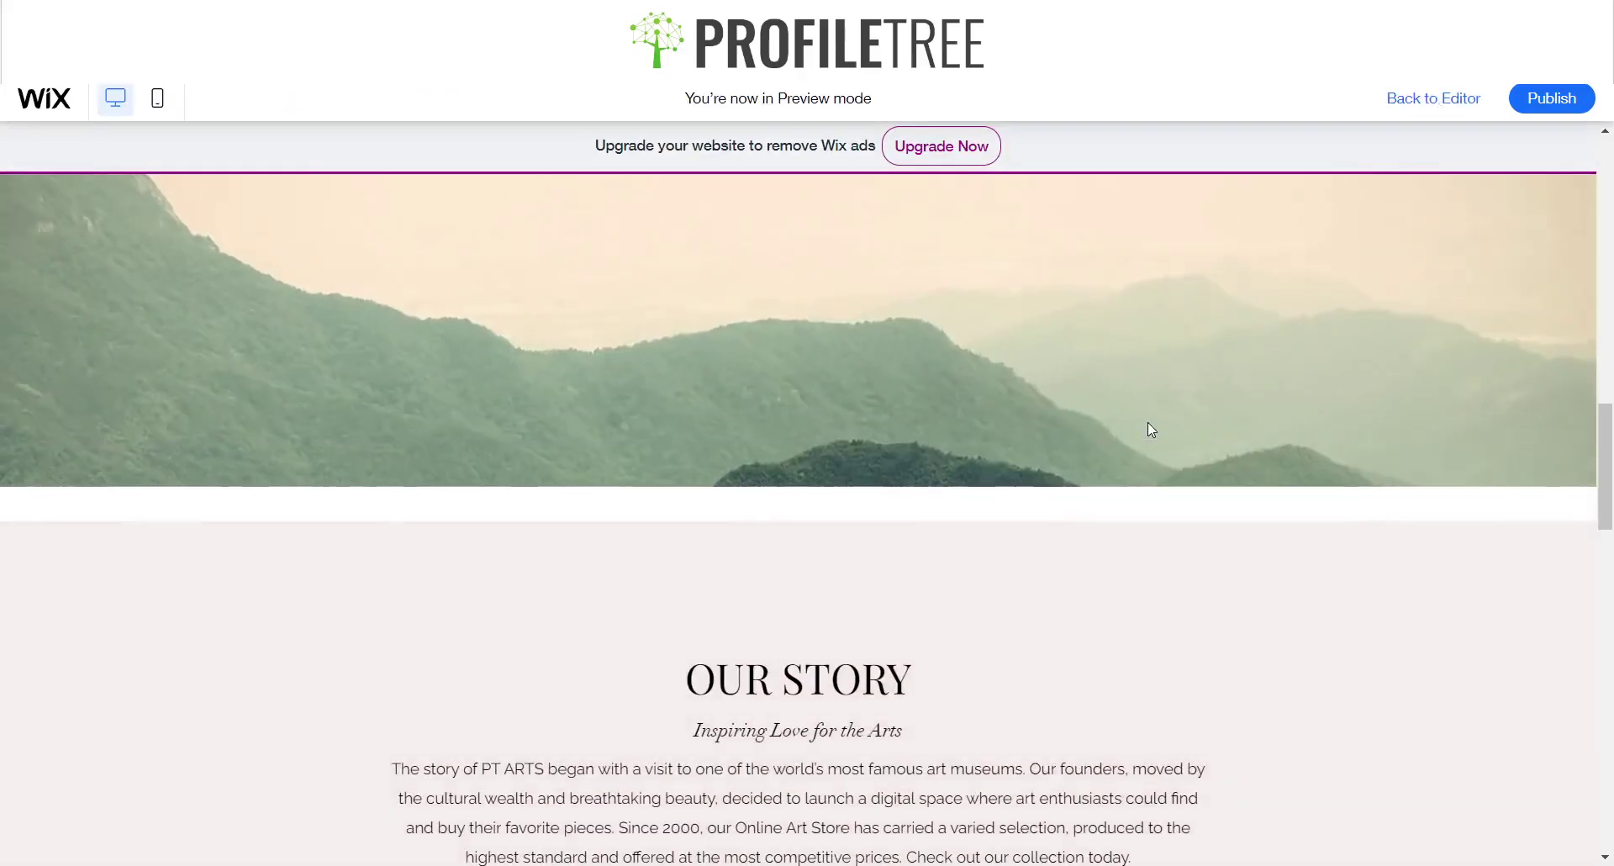
{"action": "scroll", "coordinate": [1150, 429], "scroll_direction": "down", "scroll_amount": 10}
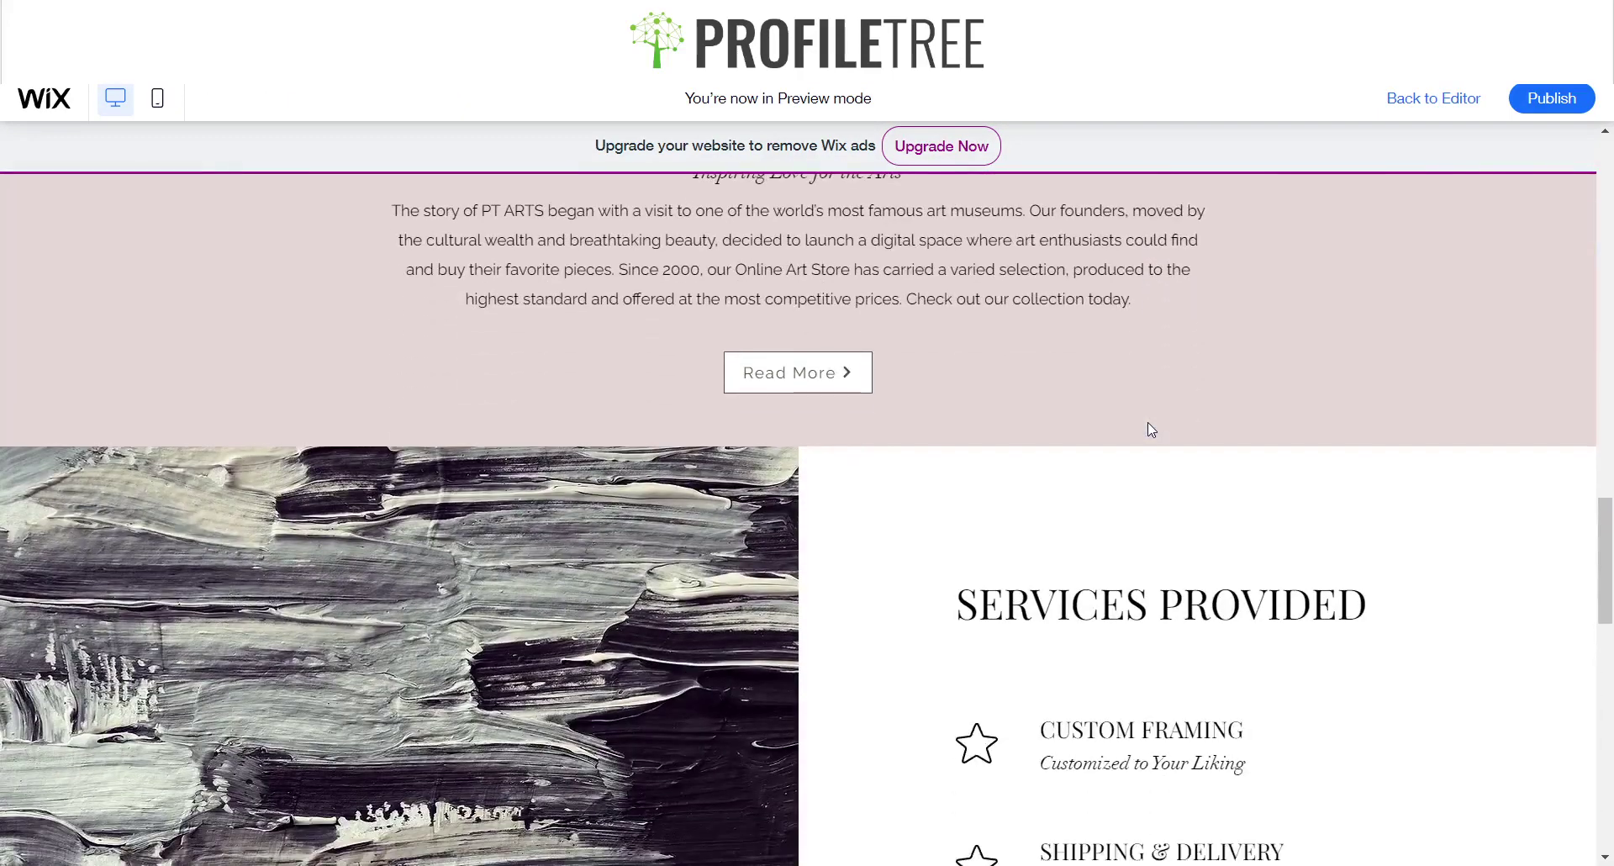
{"action": "scroll", "coordinate": [1151, 429], "scroll_direction": "up", "scroll_amount": 2}
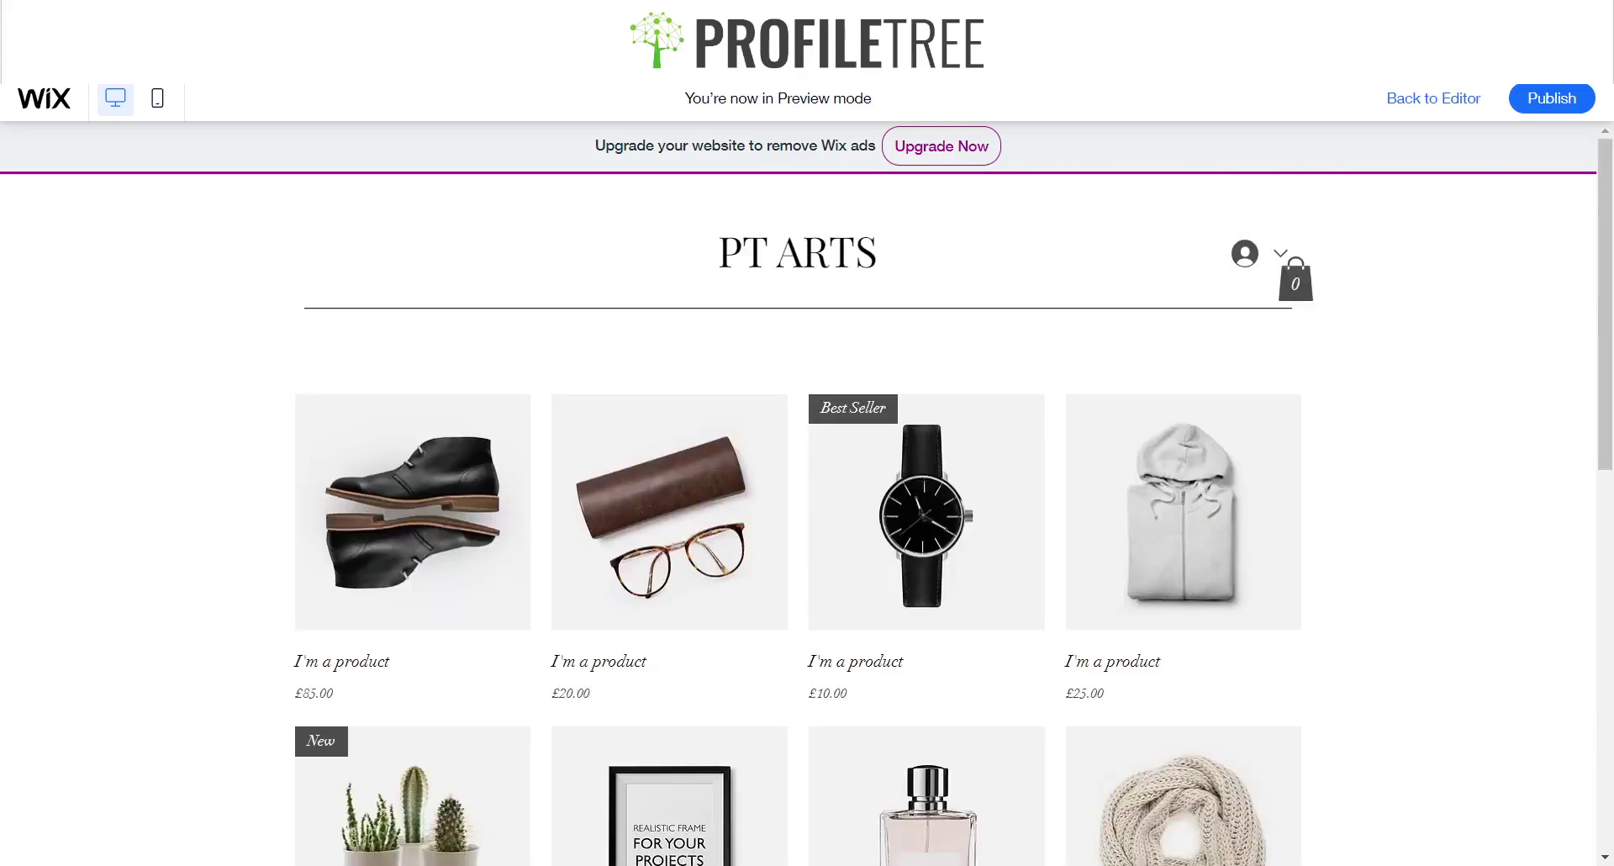
{"action": "scroll", "coordinate": [148, 605], "scroll_direction": "down", "scroll_amount": 5}
{"action": "scroll", "coordinate": [148, 606], "scroll_direction": "up", "scroll_amount": 5}
{"action": "scroll", "coordinate": [376, 529], "scroll_direction": "down", "scroll_amount": 3}
{"action": "scroll", "coordinate": [375, 530], "scroll_direction": "up", "scroll_amount": 3}
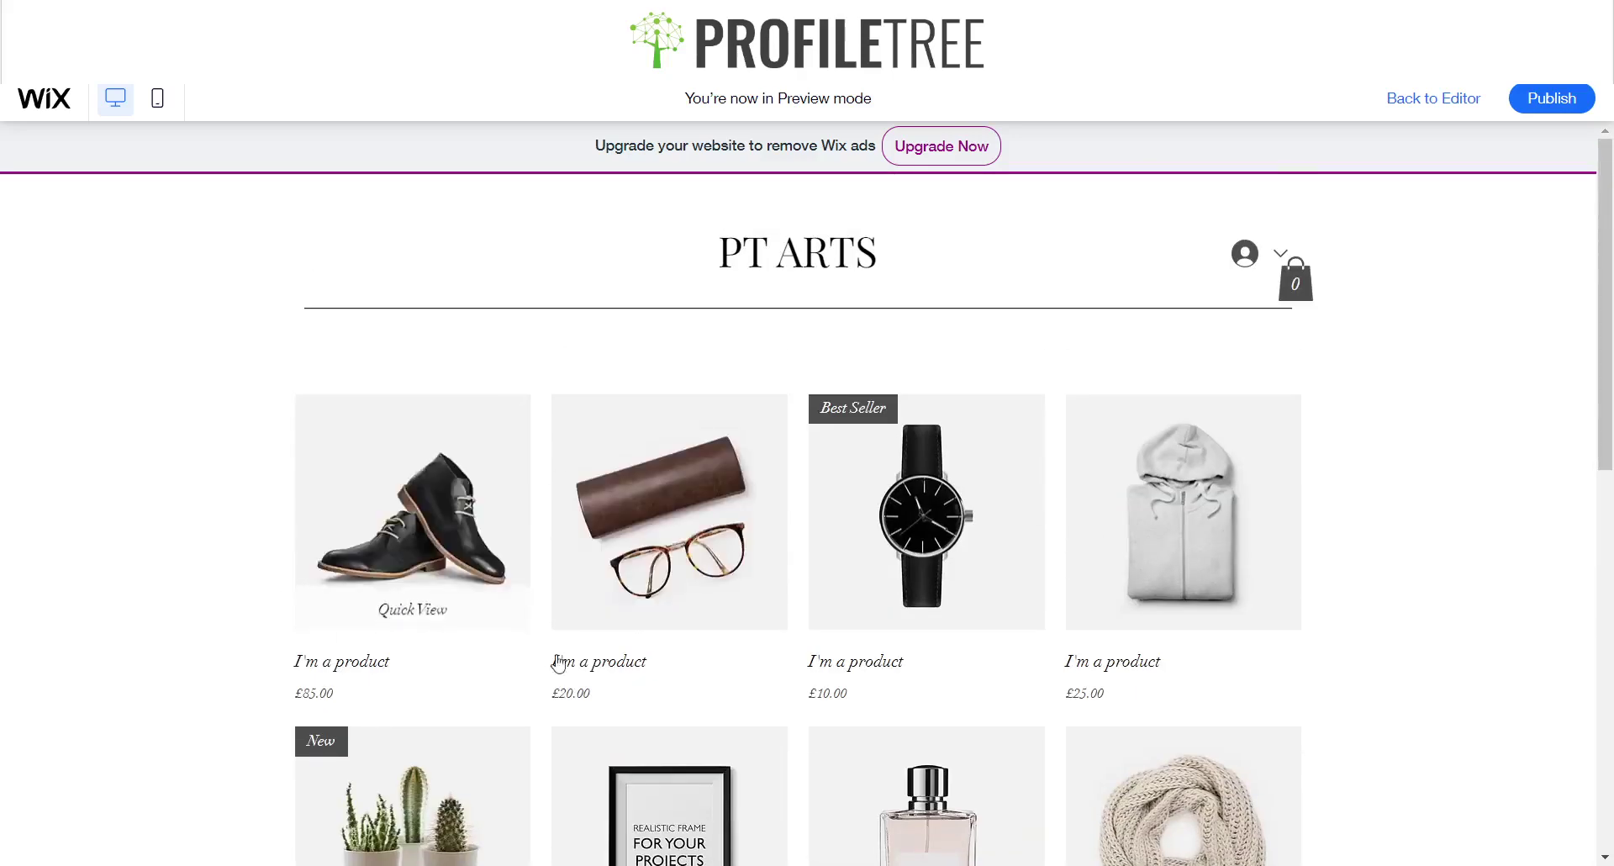
{"action": "scroll", "coordinate": [605, 459], "scroll_direction": "down", "scroll_amount": 7}
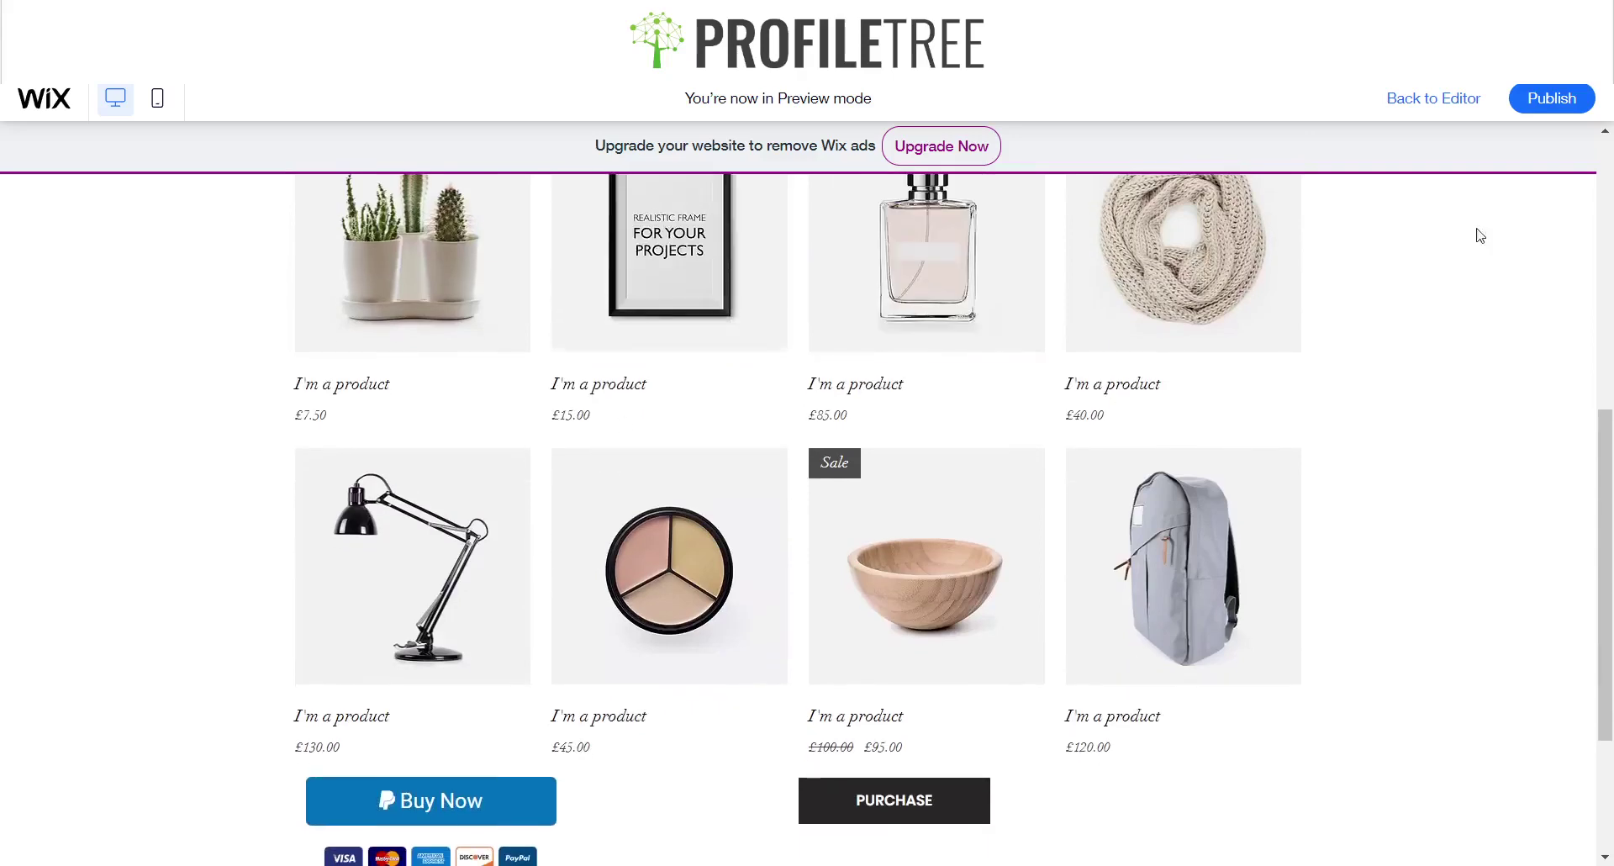
{"action": "left_click", "coordinate": [1421, 101]}
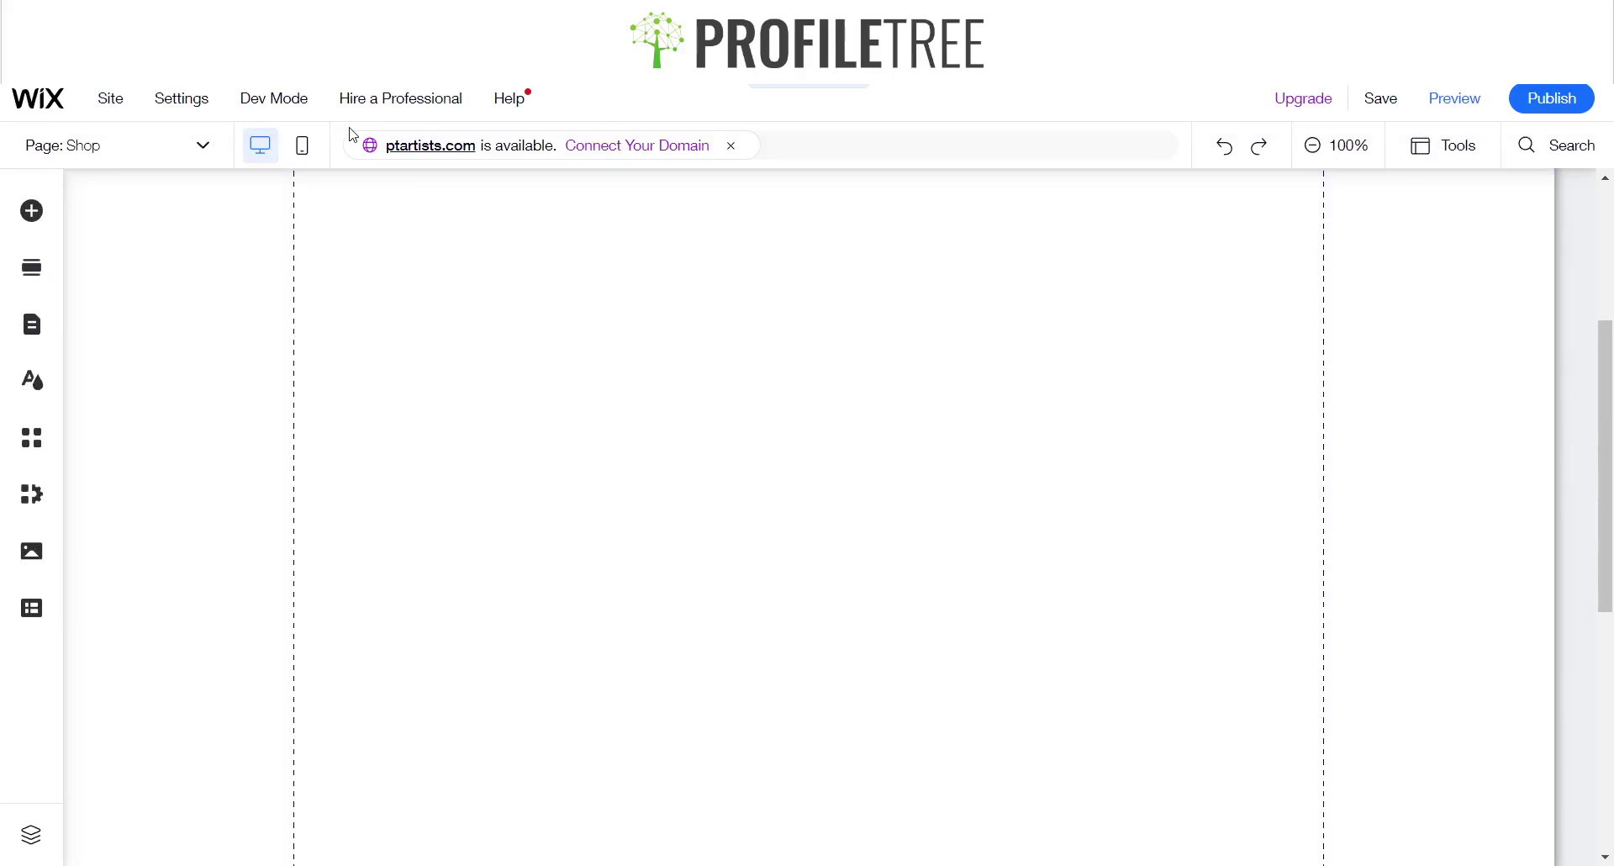
{"action": "left_click", "coordinate": [126, 156]}
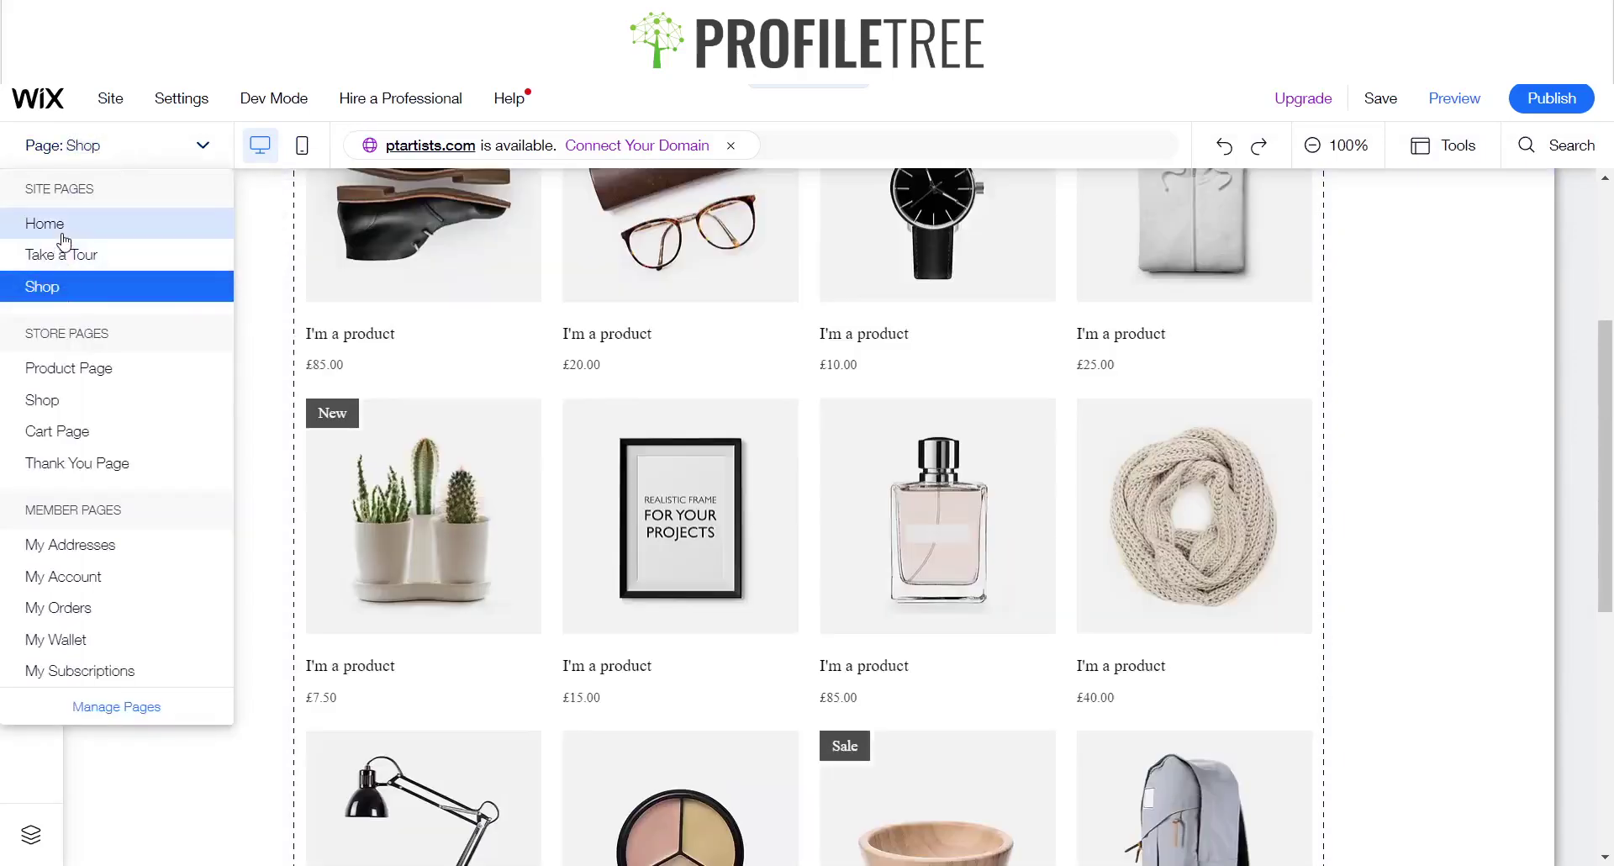
{"action": "left_click", "coordinate": [65, 241]}
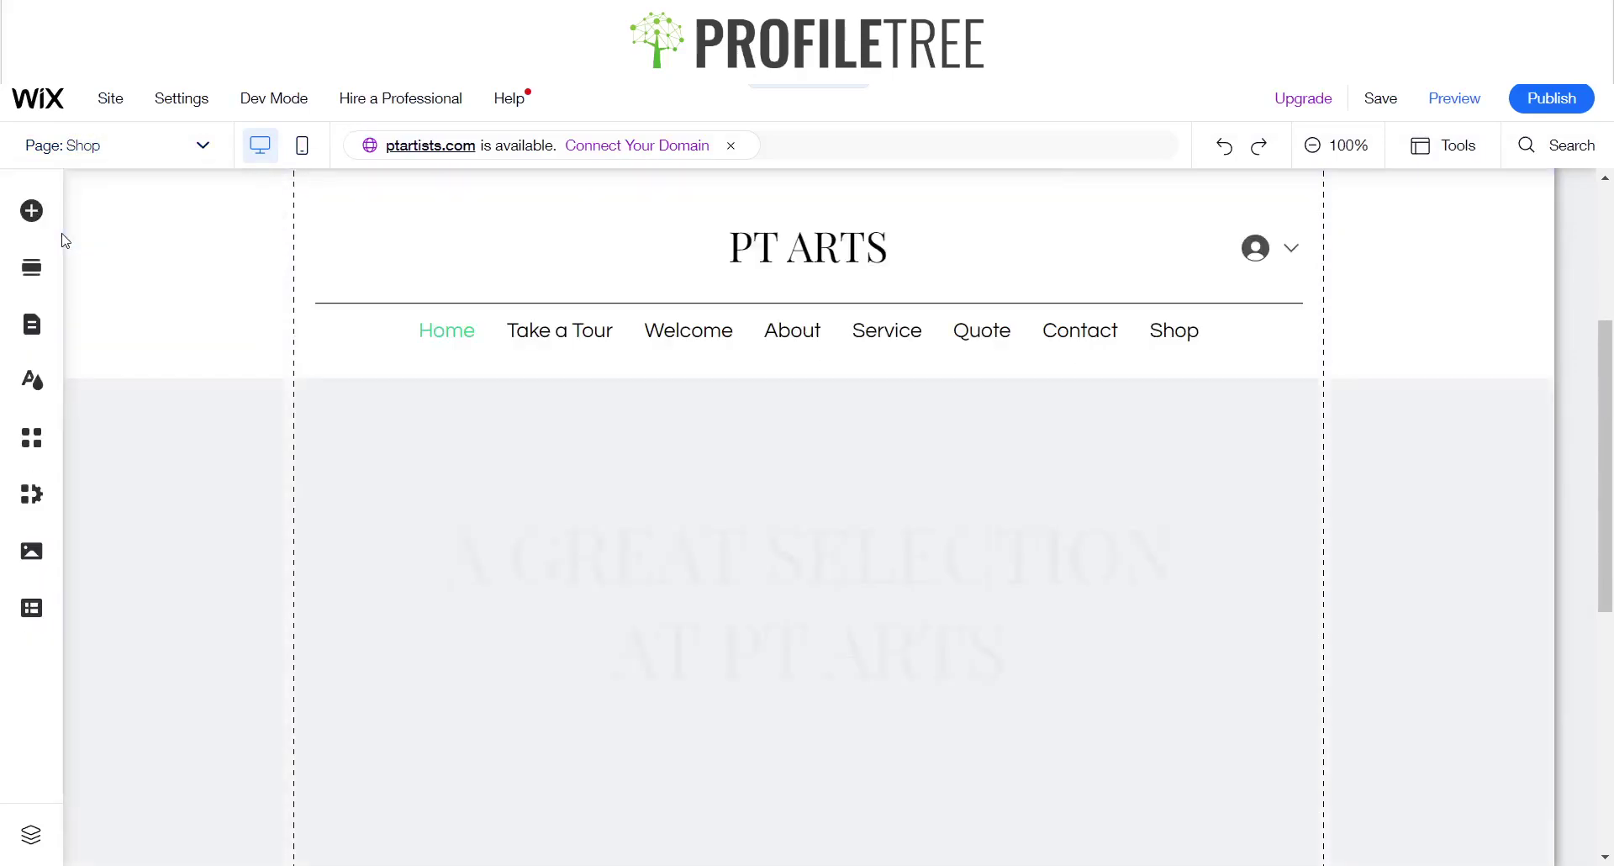
{"action": "scroll", "coordinate": [363, 487], "scroll_direction": "down", "scroll_amount": 6}
{"action": "scroll", "coordinate": [363, 486], "scroll_direction": "down", "scroll_amount": 12}
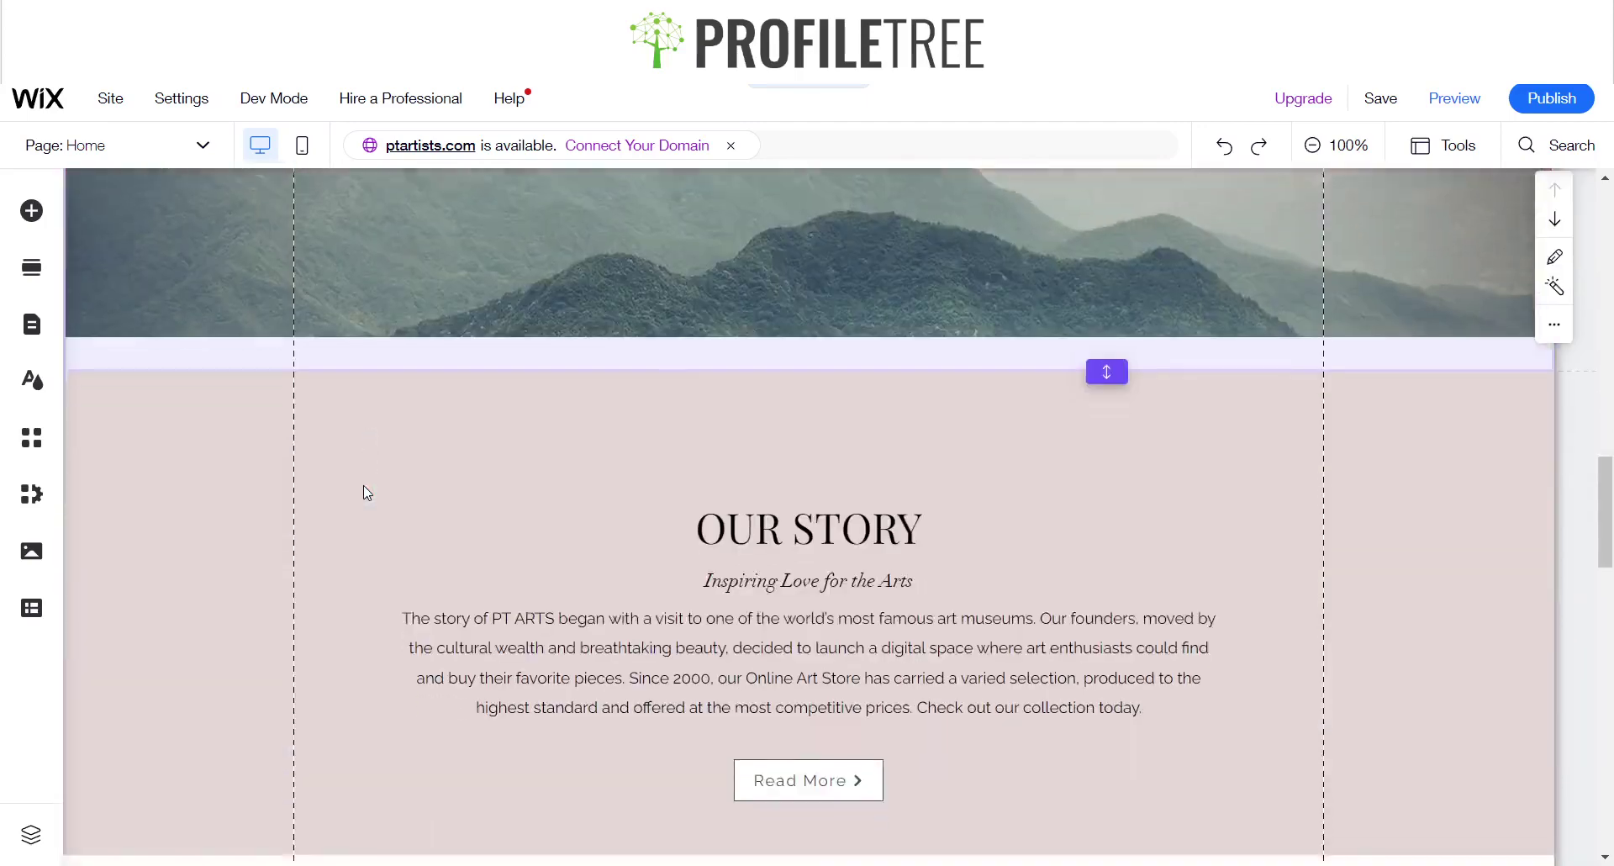
{"action": "scroll", "coordinate": [363, 486], "scroll_direction": "up", "scroll_amount": 4}
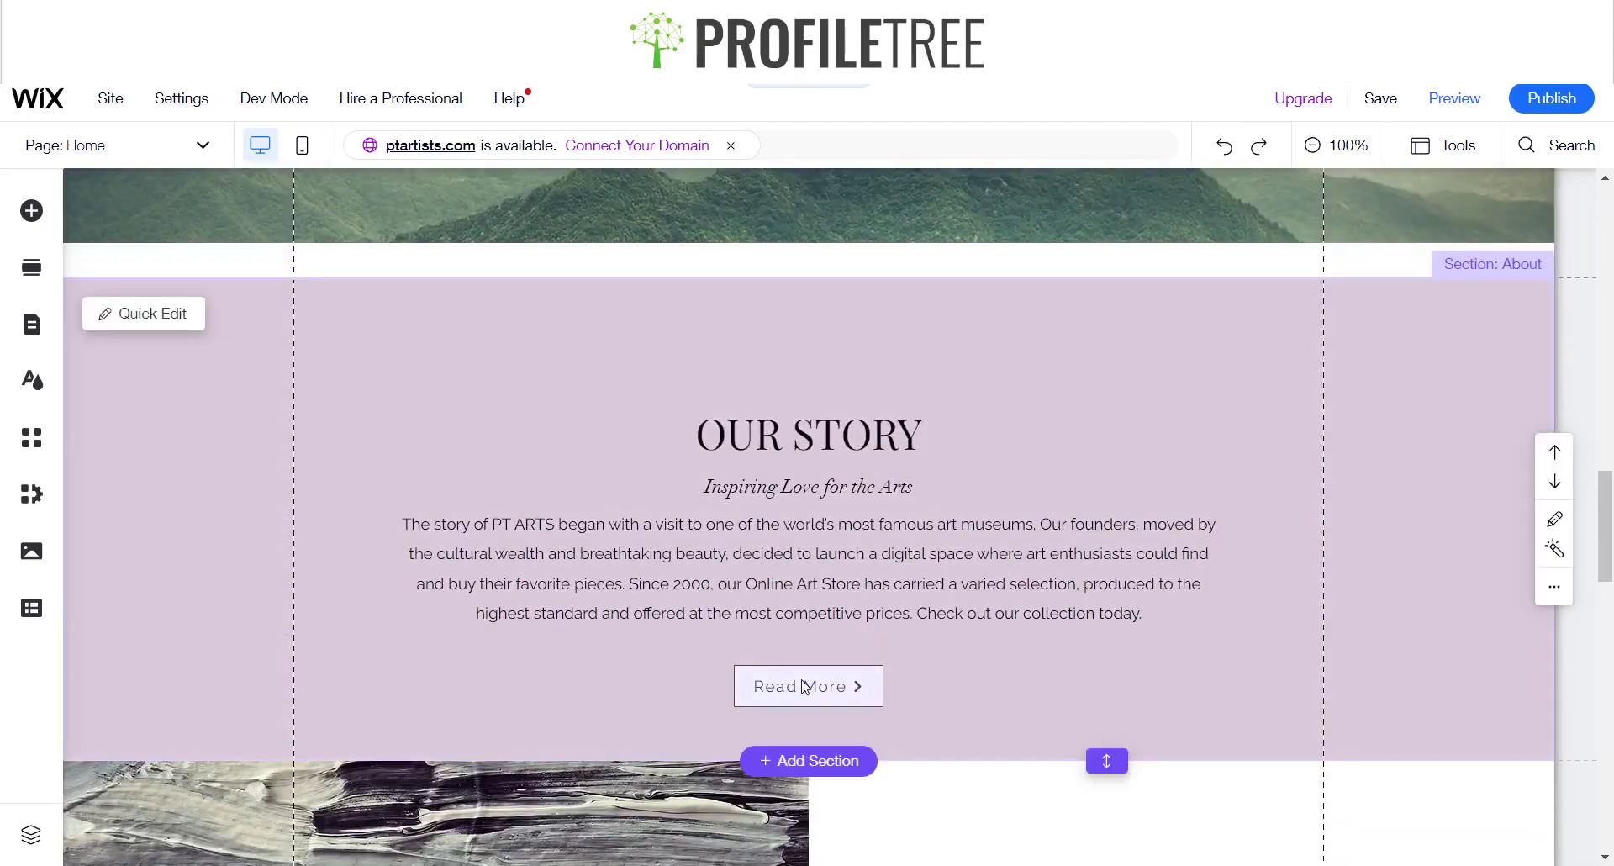
{"action": "left_click", "coordinate": [804, 687]}
{"action": "left_click", "coordinate": [803, 685]}
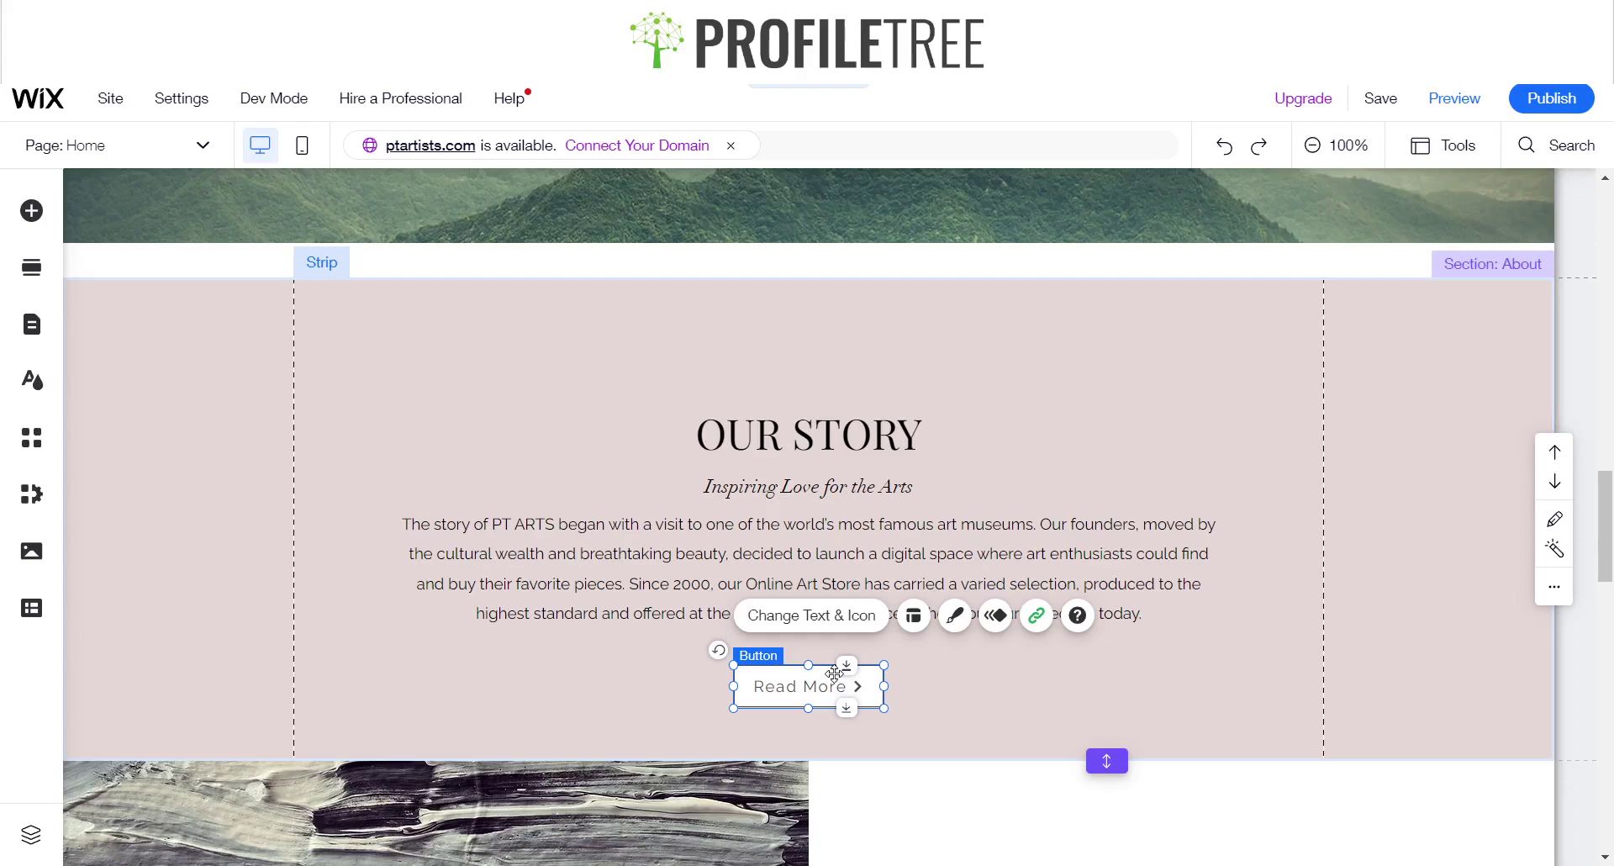
Set the Read More button's text font to Questrial
{"action": "left_click", "coordinate": [955, 615]}
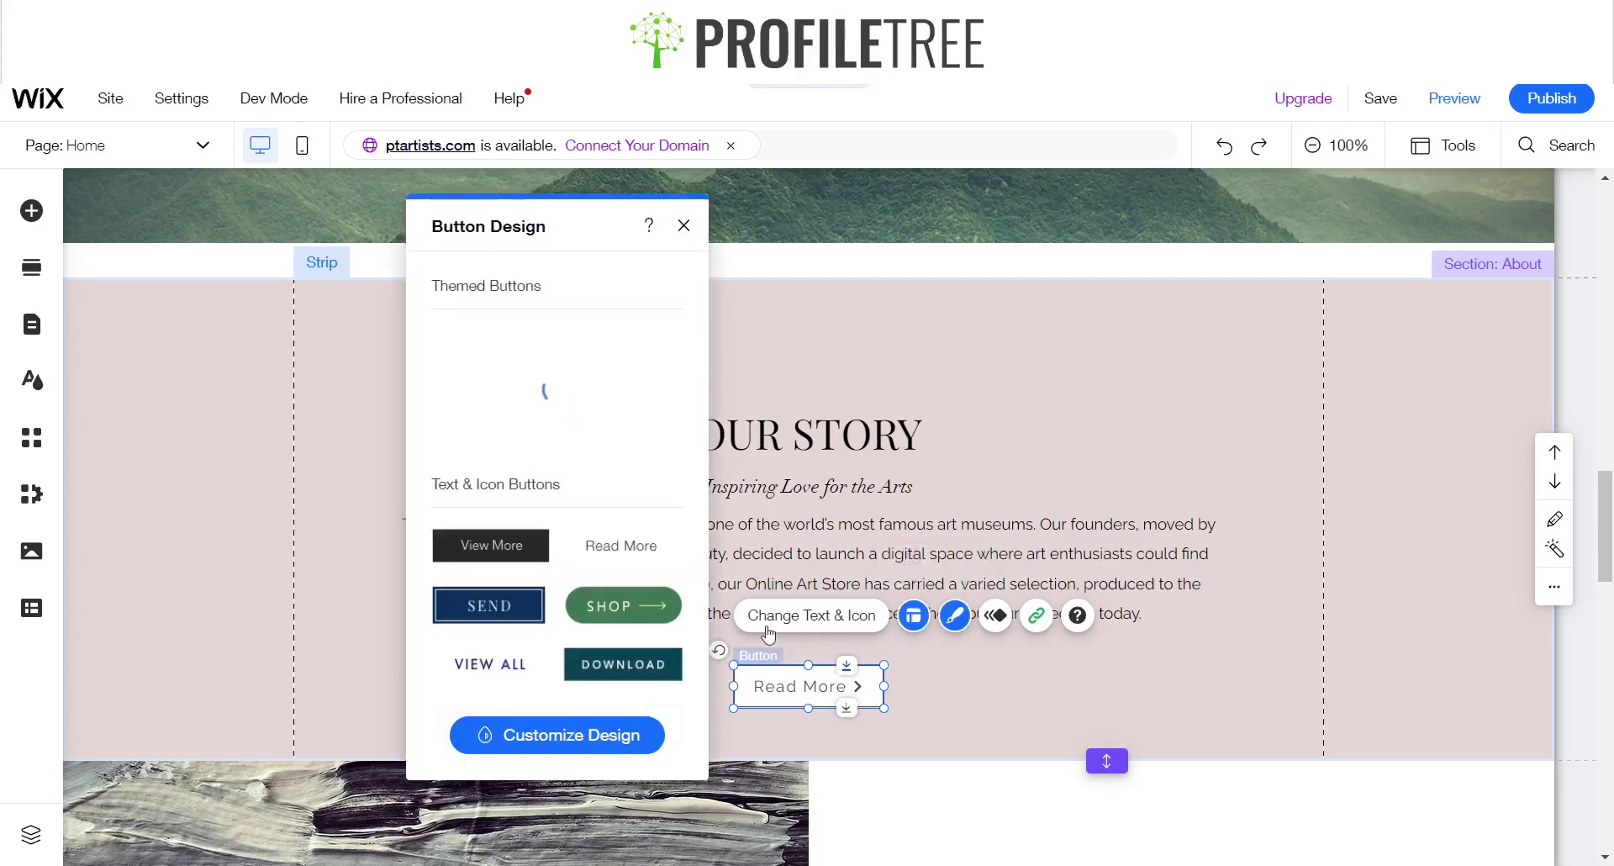
{"action": "left_click", "coordinate": [572, 743]}
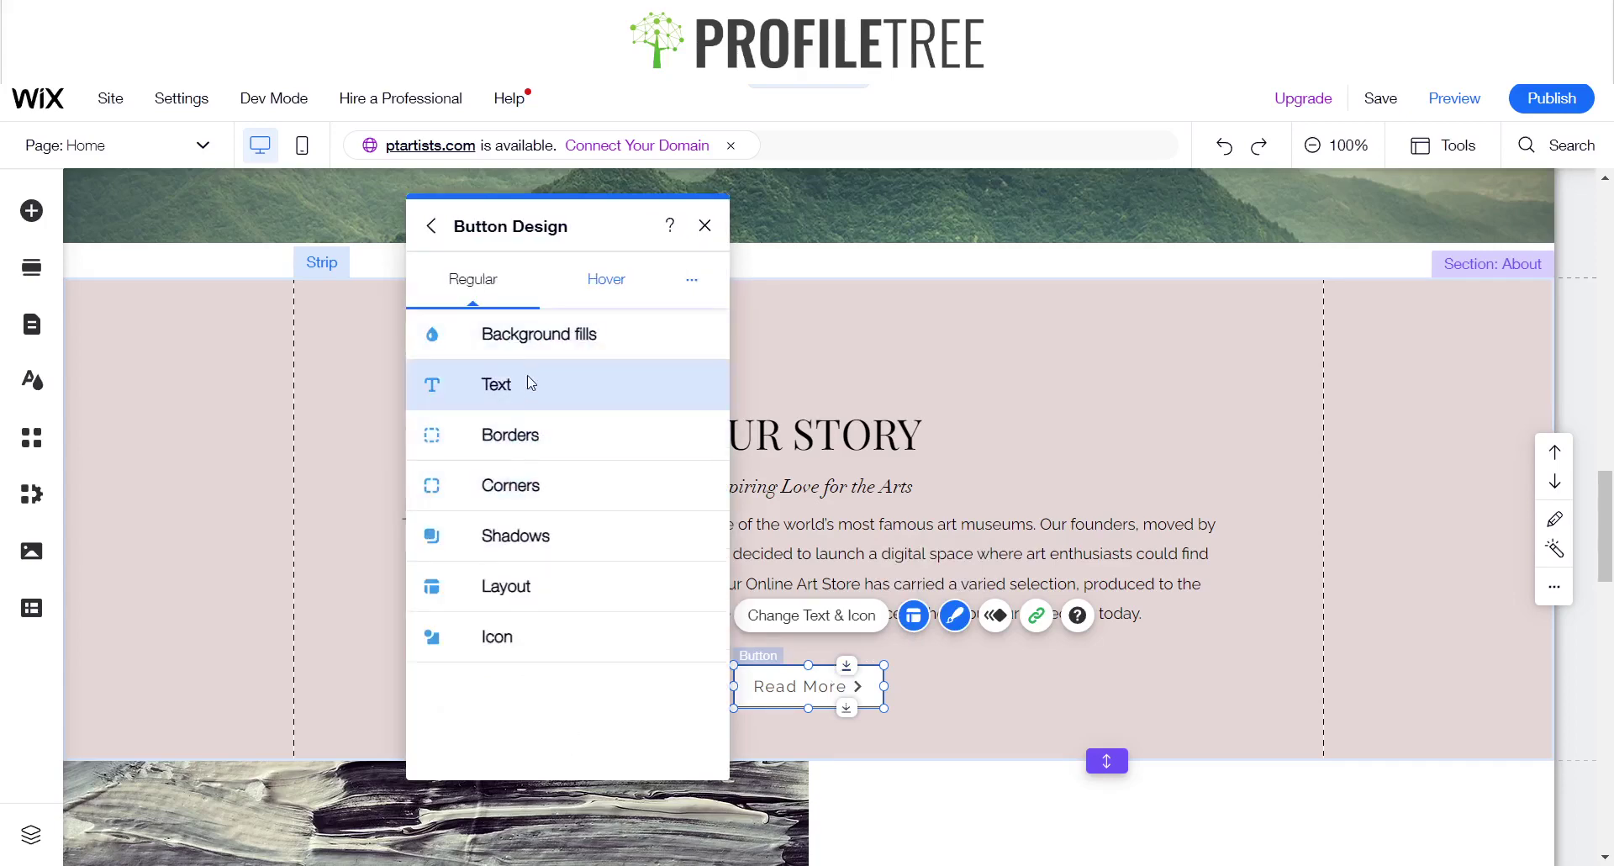
{"action": "left_click", "coordinate": [532, 384]}
{"action": "left_click", "coordinate": [561, 558]}
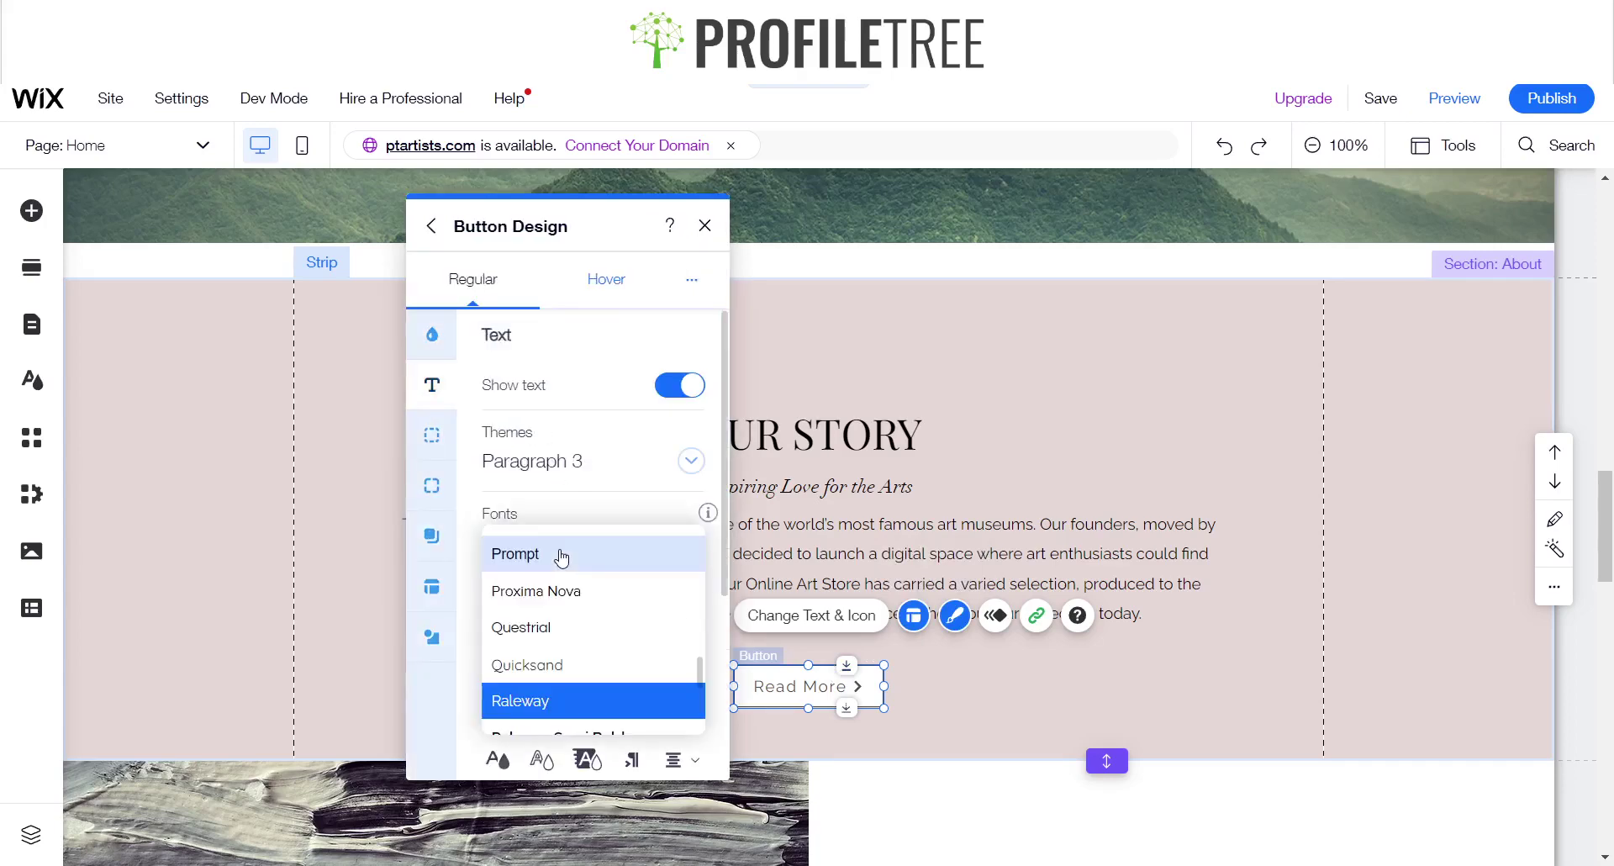
{"action": "left_click", "coordinate": [552, 633]}
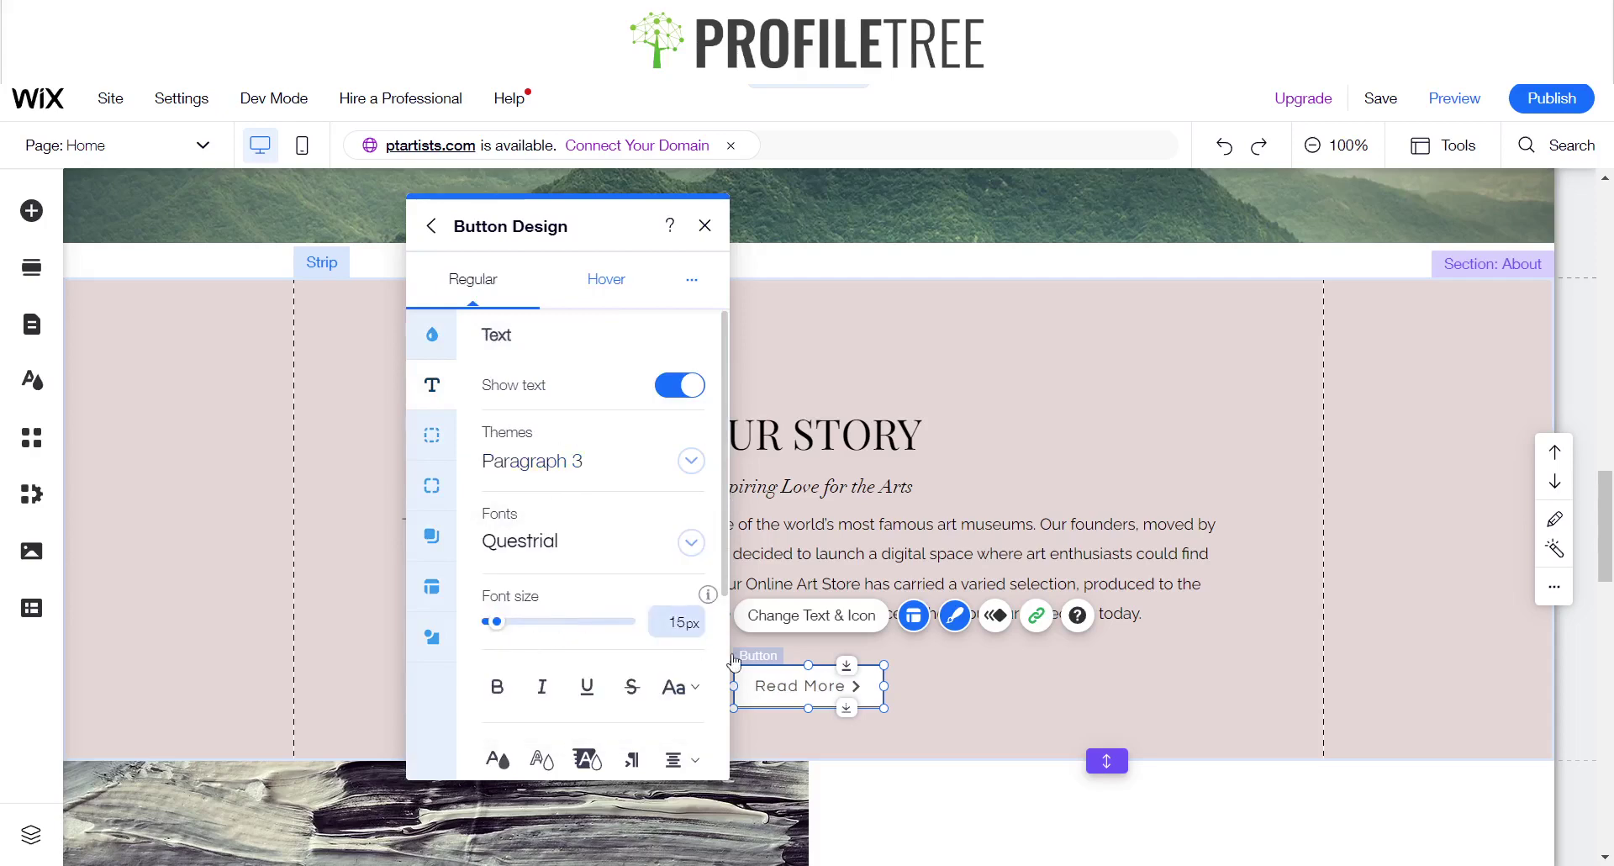
Close the button settings and reopen the button's Design panel
{"action": "double_click", "coordinate": [817, 684]}
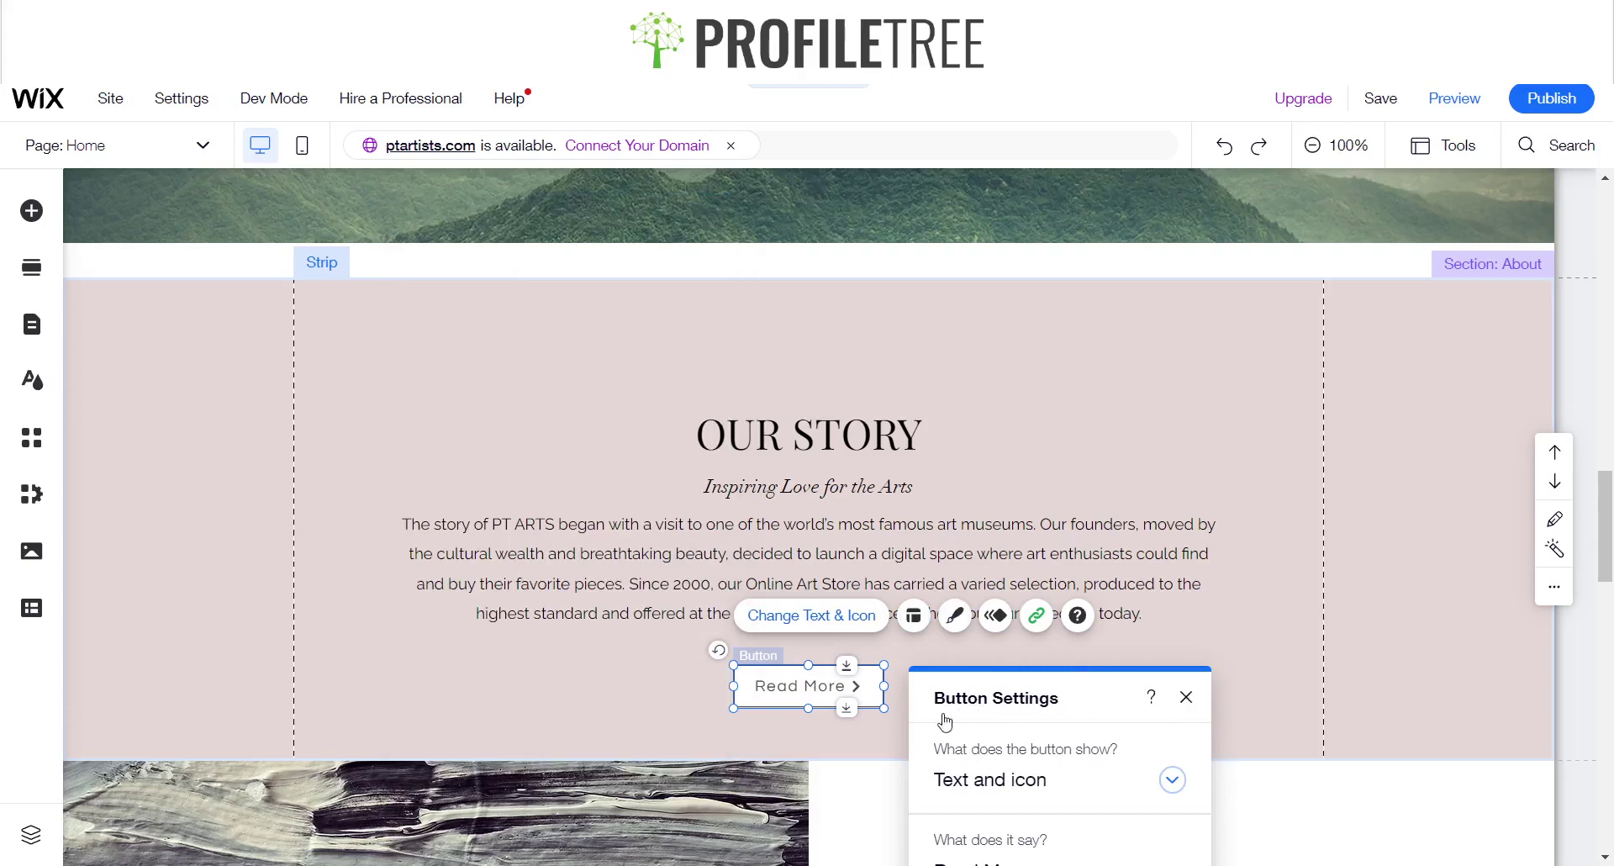
{"action": "left_click", "coordinate": [866, 698]}
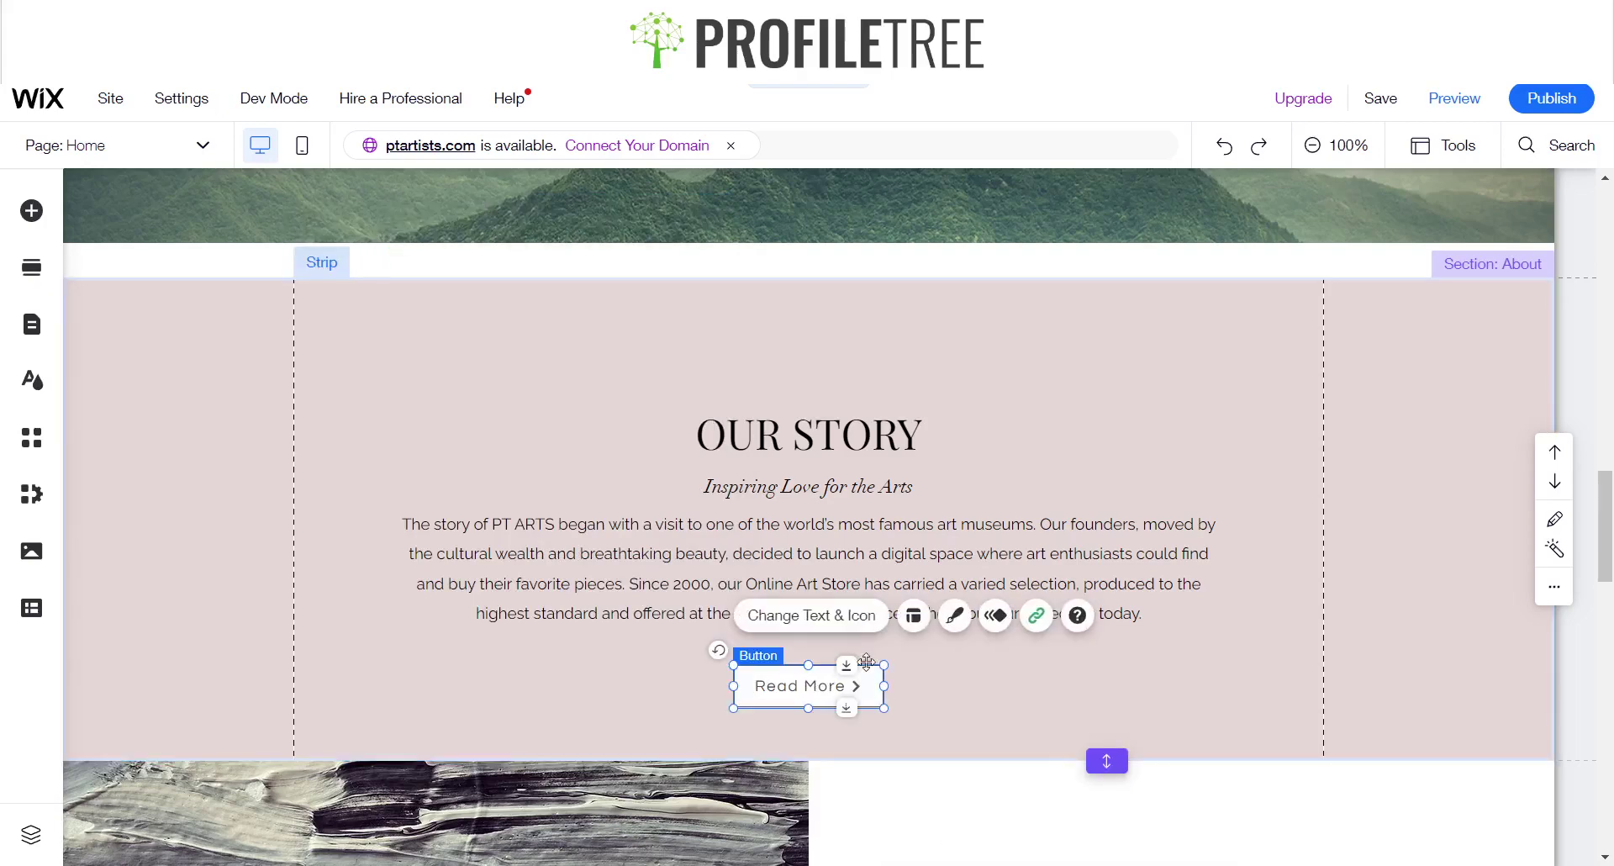
{"action": "left_click", "coordinate": [955, 616]}
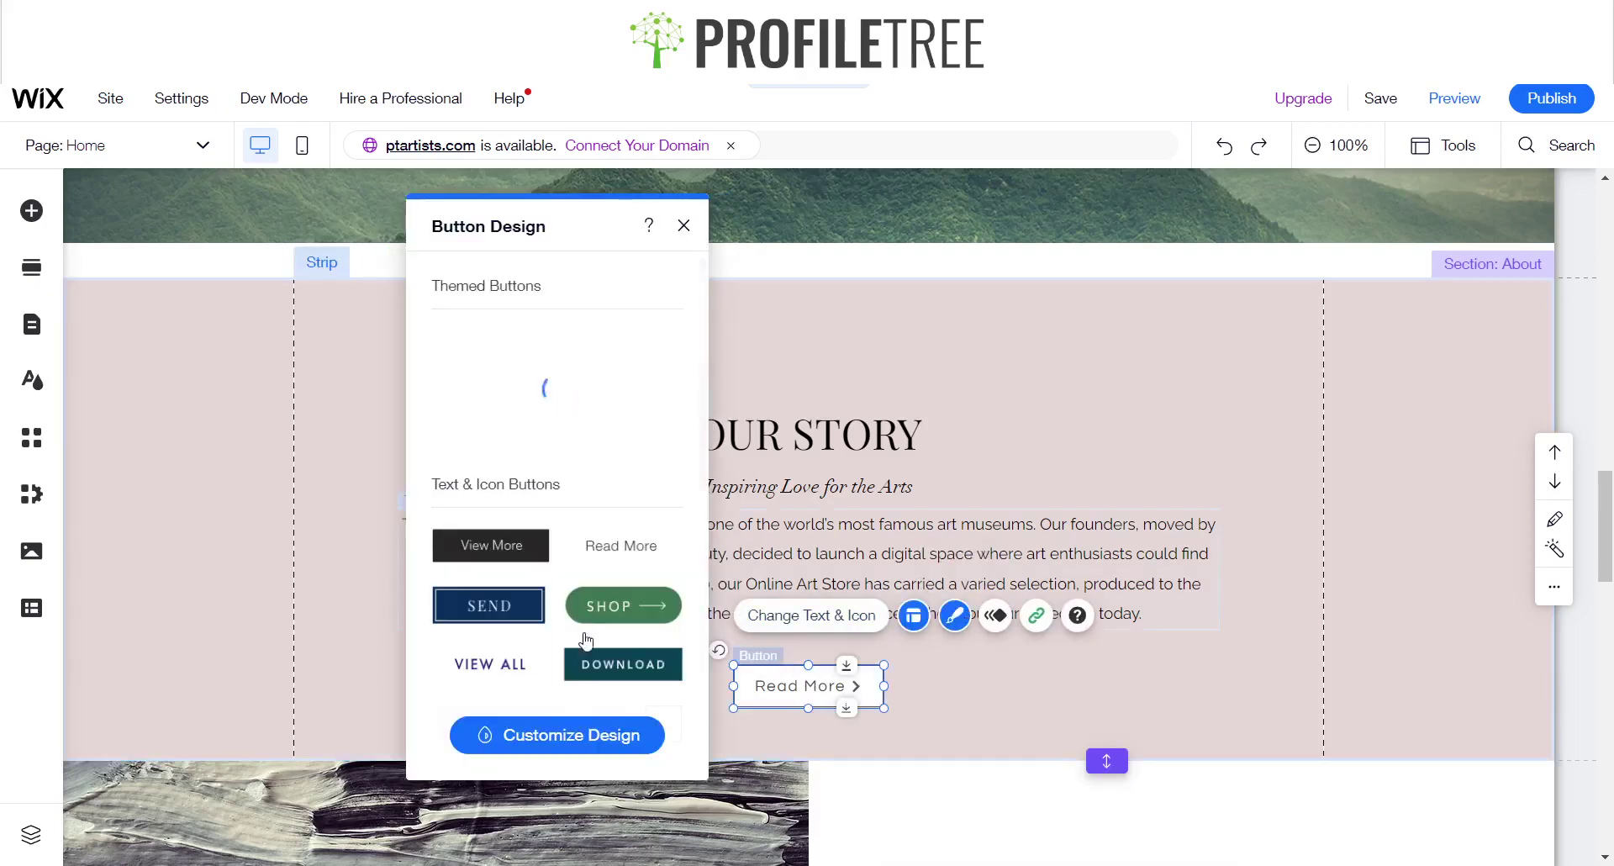
Set the button's normal text font size to 20, then back to 15
{"action": "left_click", "coordinate": [626, 737]}
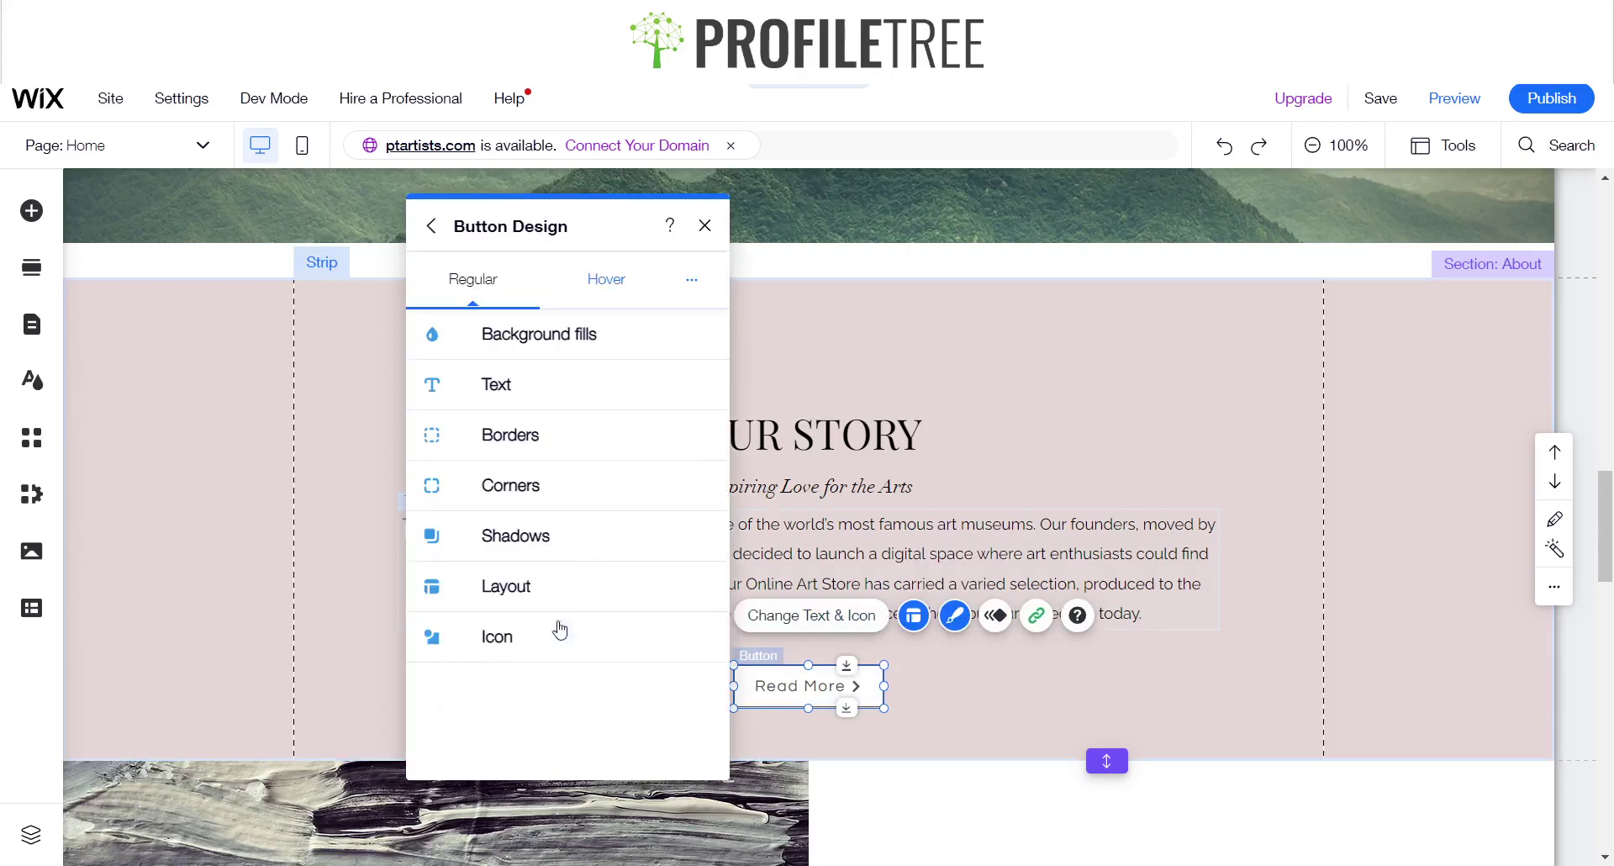
{"action": "left_click", "coordinate": [535, 407]}
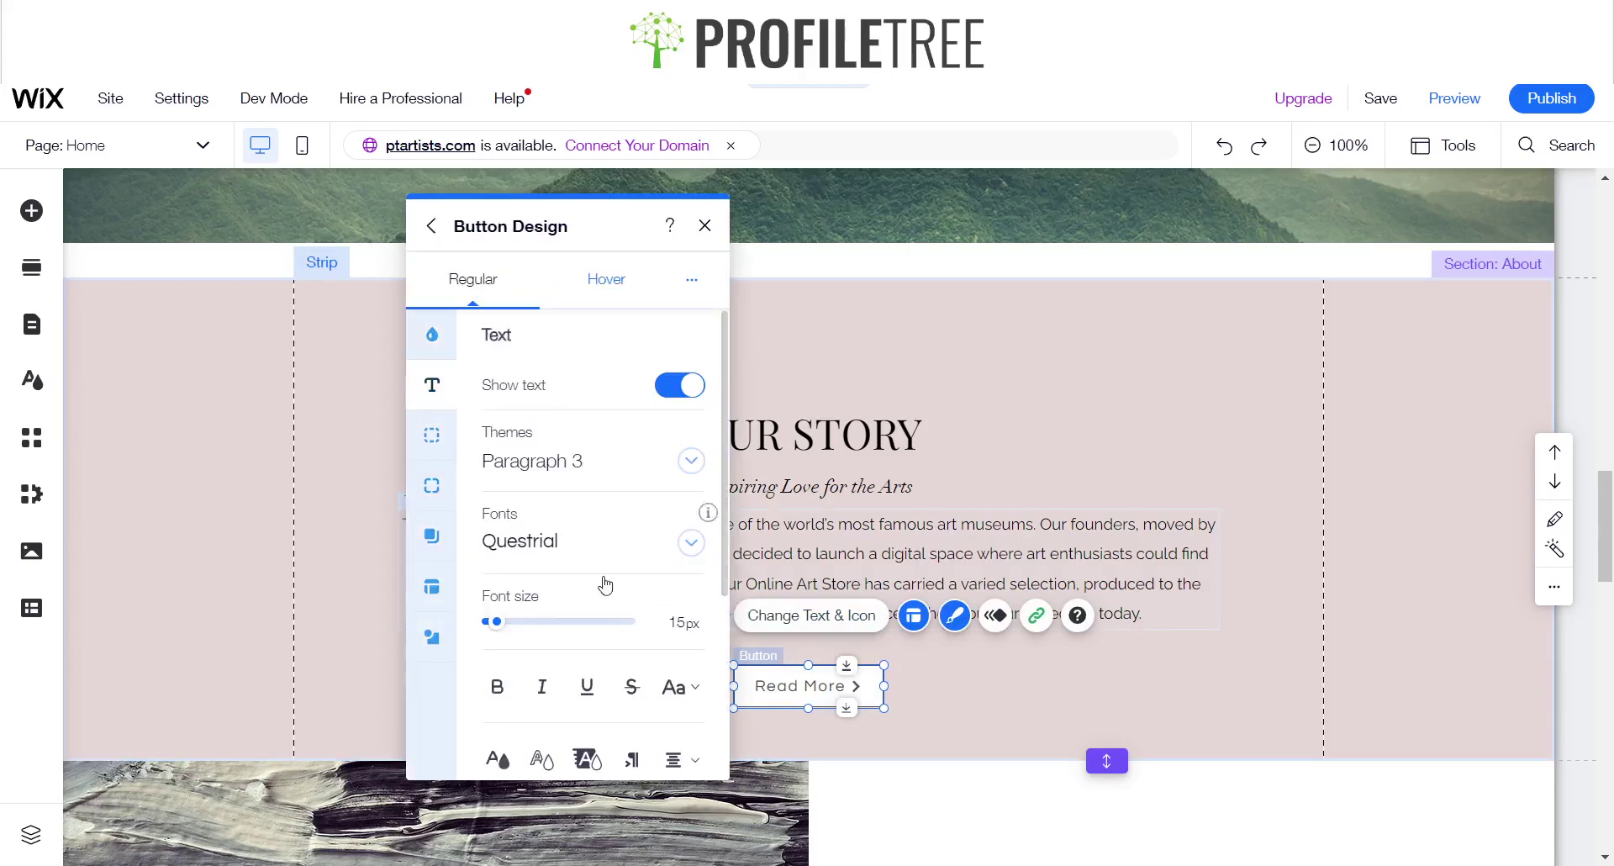
{"action": "type", "text": "20"}
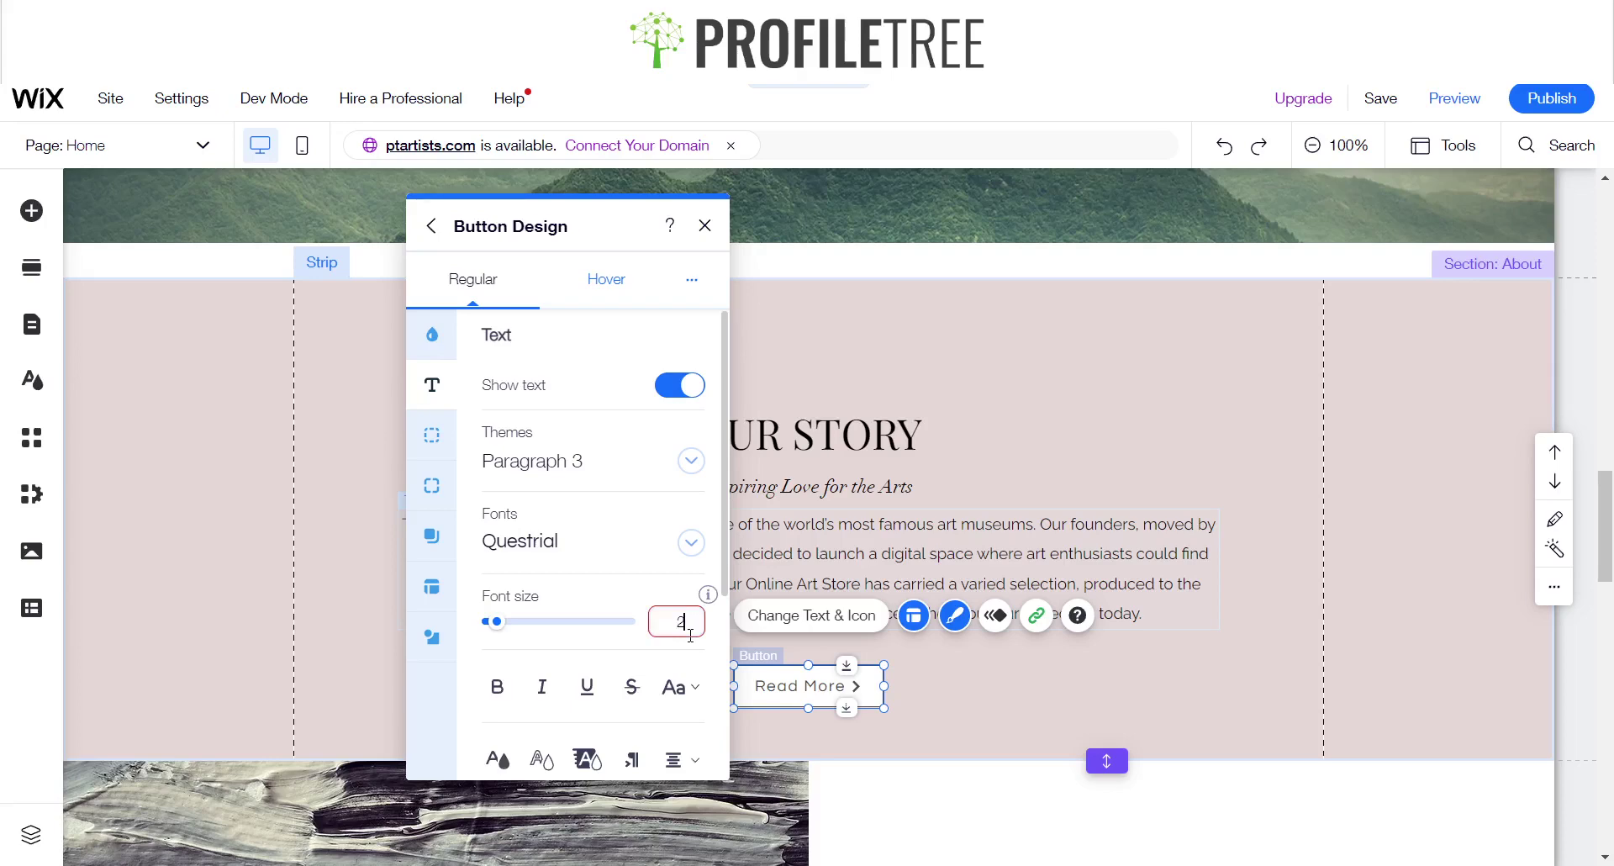
{"action": "double_click", "coordinate": [690, 636]}
{"action": "type", "text": "1"}
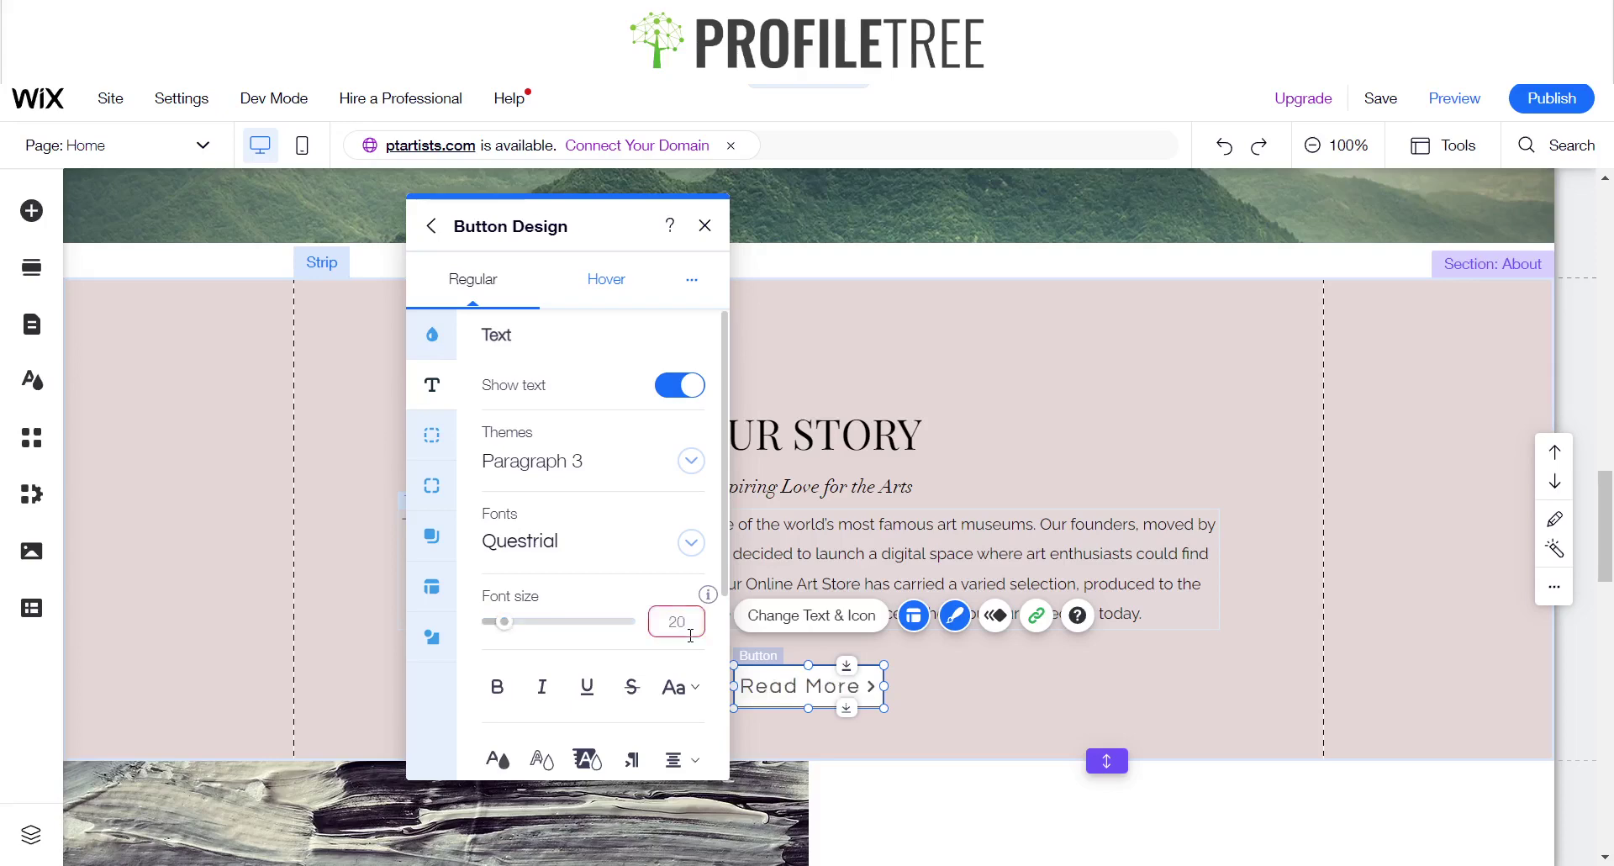
{"action": "type", "text": "5"}
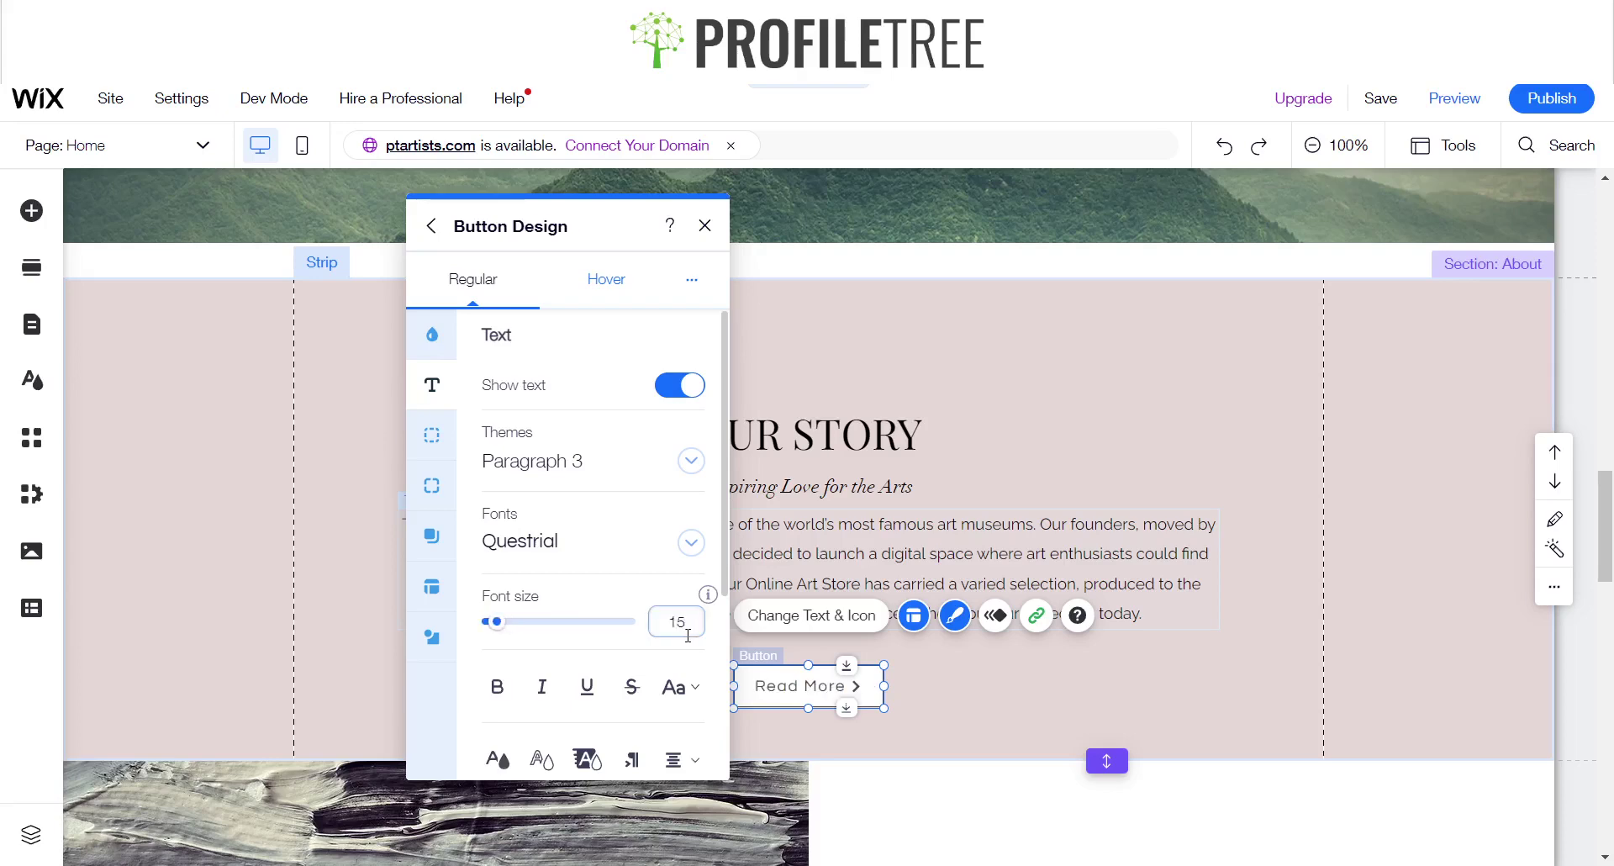
{"action": "scroll", "coordinate": [690, 635], "scroll_direction": "down", "scroll_amount": 2}
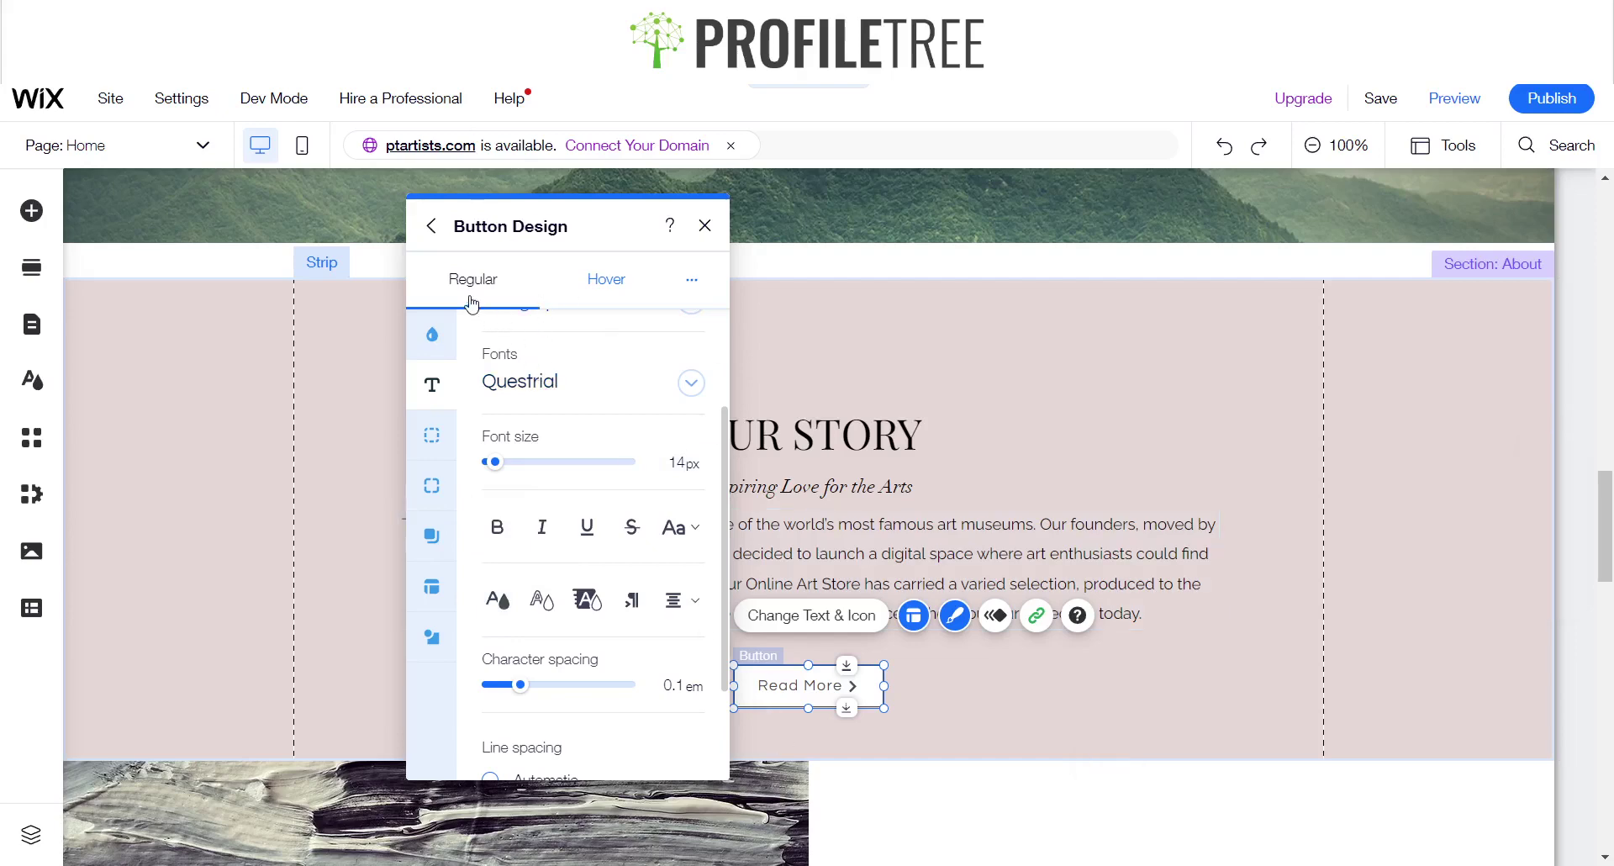
Give the hover-state text a font size of 15 and close the design panel
{"action": "left_click", "coordinate": [627, 278]}
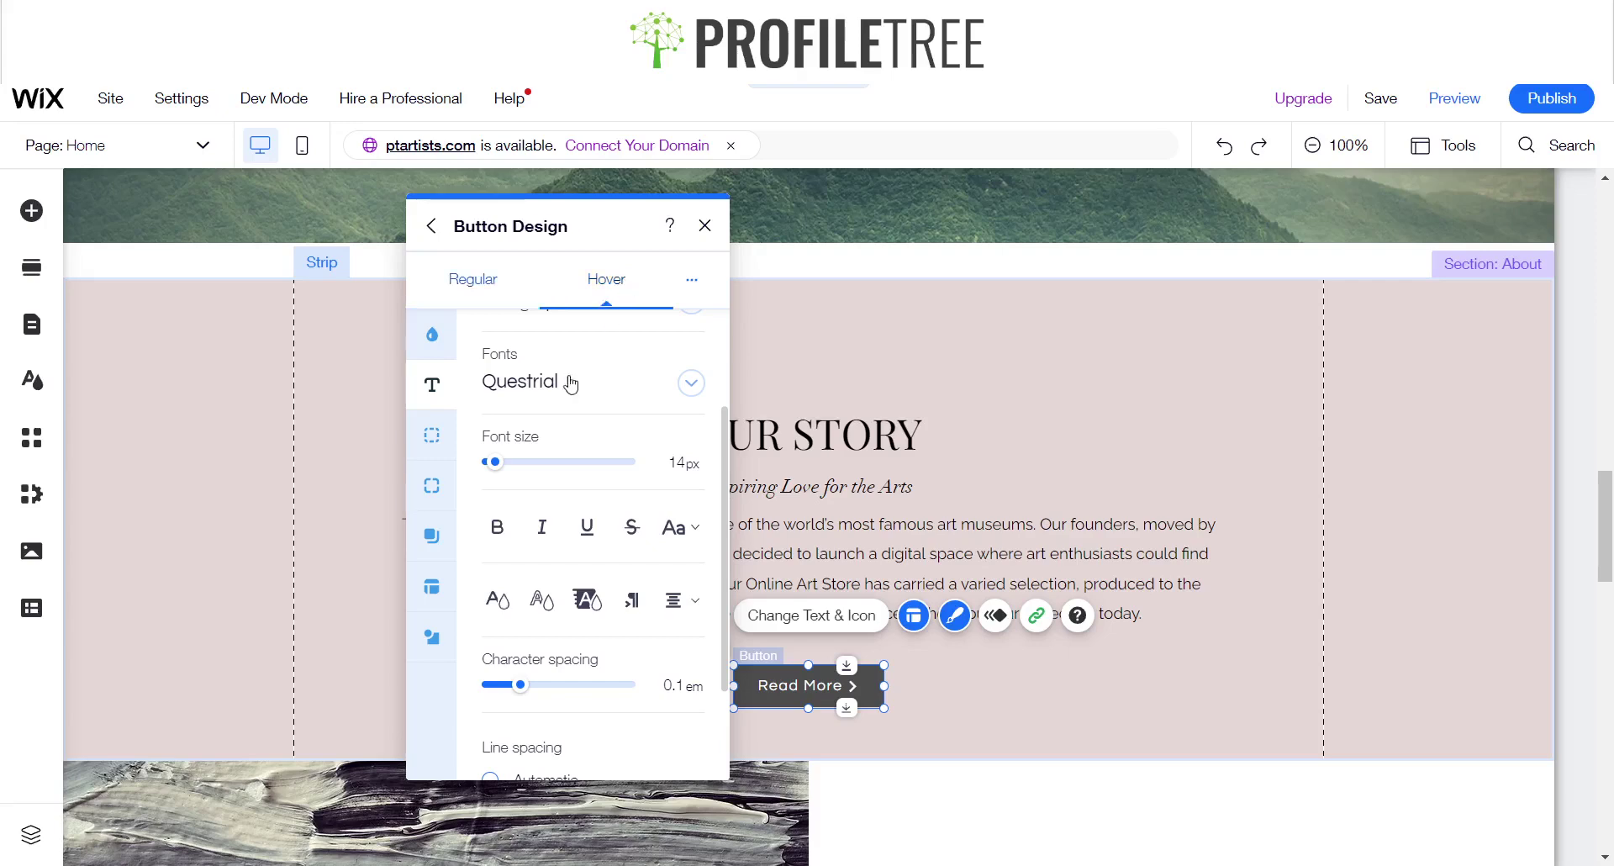
{"action": "left_click", "coordinate": [665, 462]}
{"action": "type", "text": "15"}
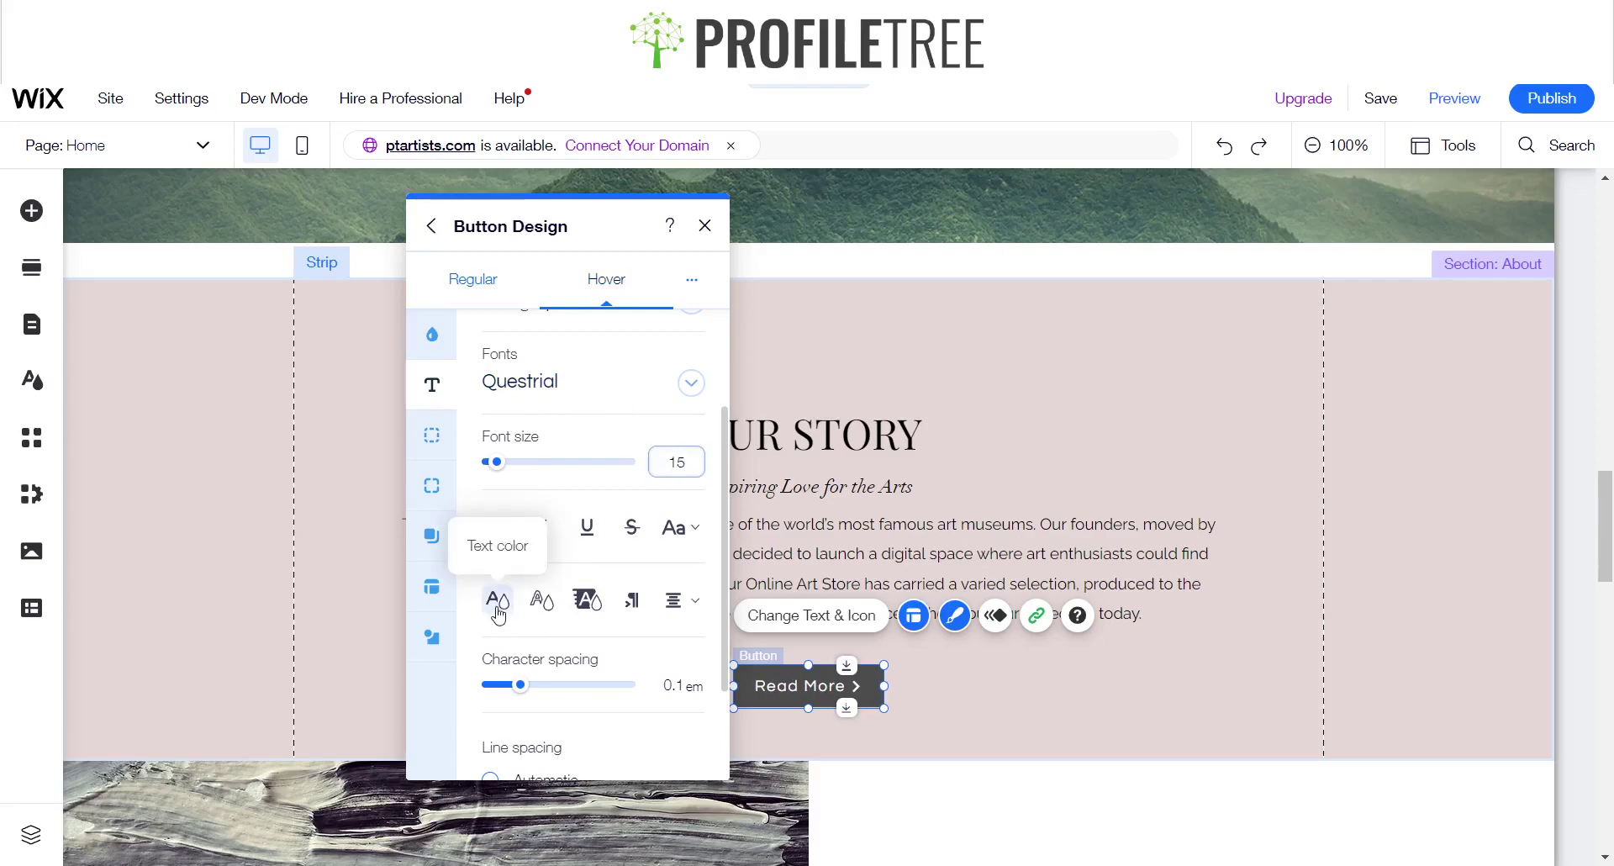
{"action": "scroll", "coordinate": [561, 520], "scroll_direction": "up", "scroll_amount": 2}
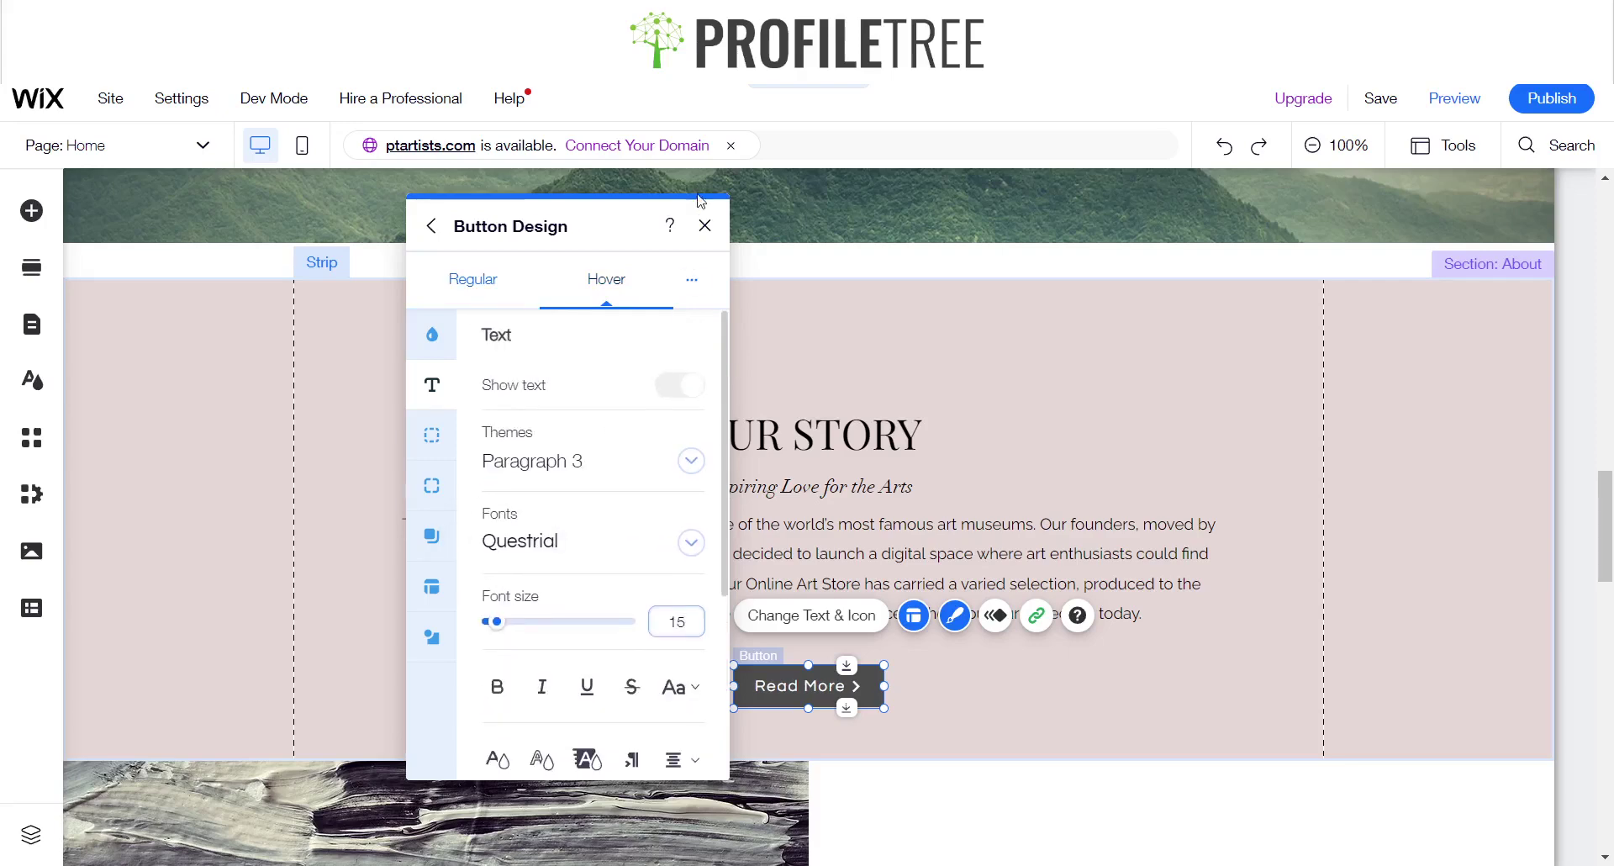
{"action": "left_click", "coordinate": [705, 225]}
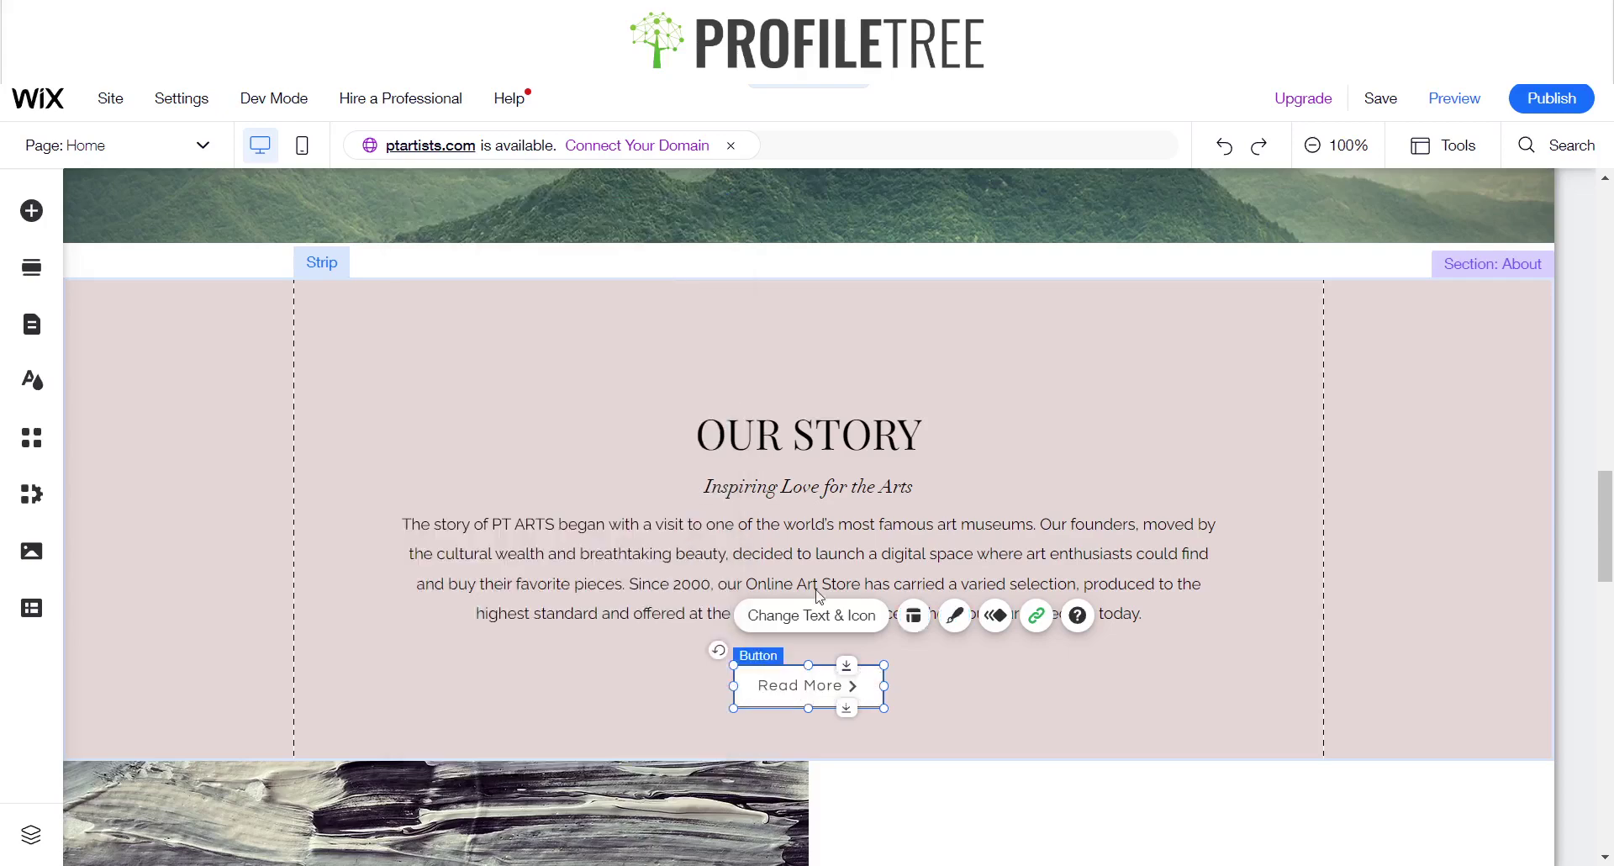
{"action": "left_click", "coordinate": [1036, 615]}
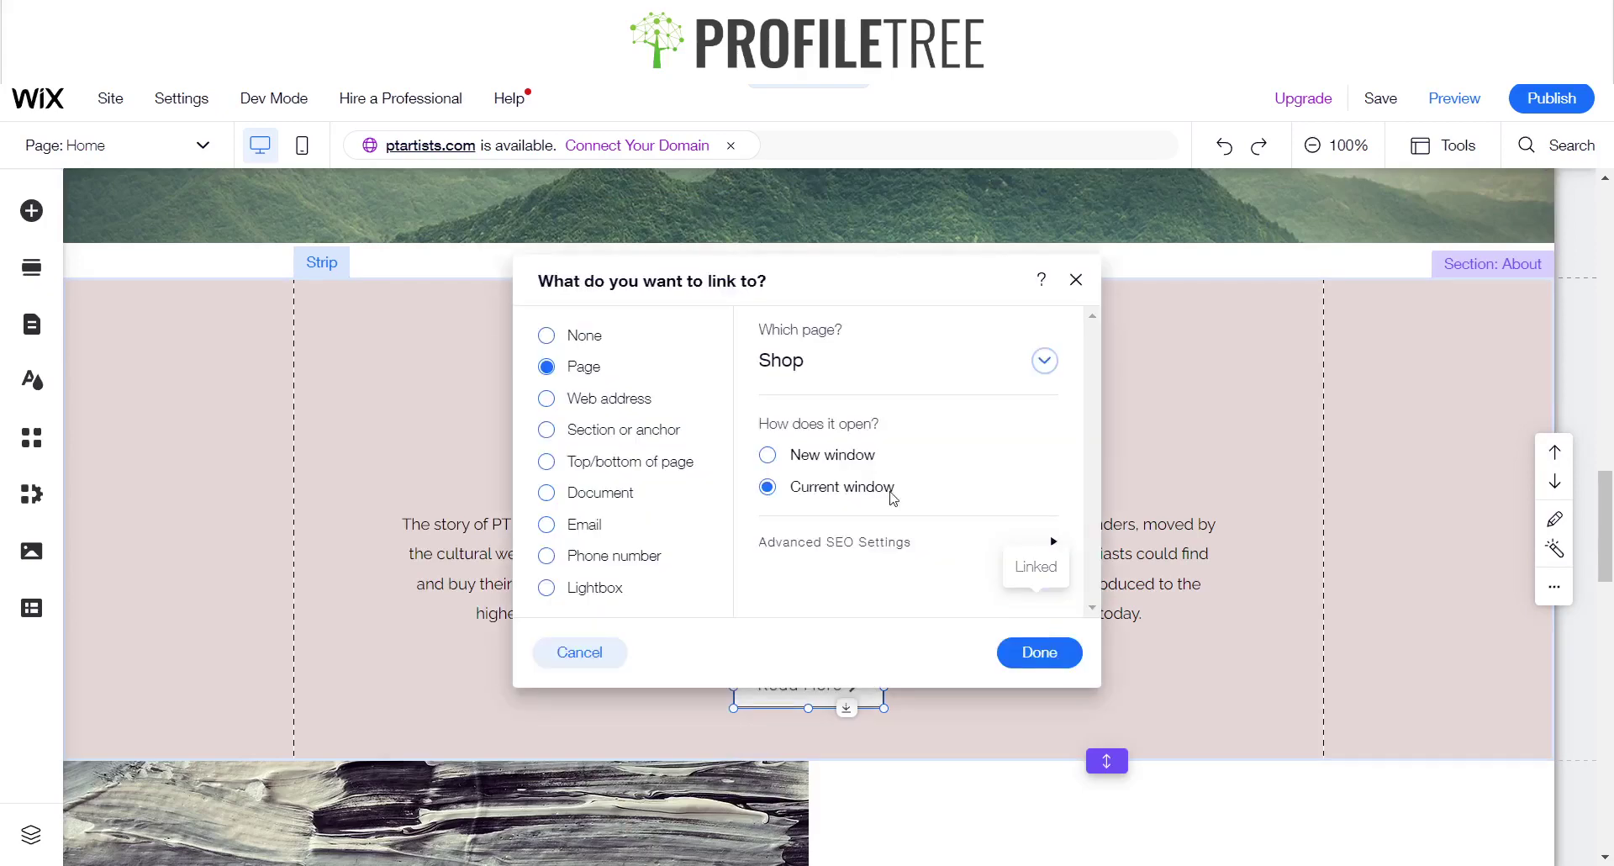
{"action": "left_click", "coordinate": [559, 399]}
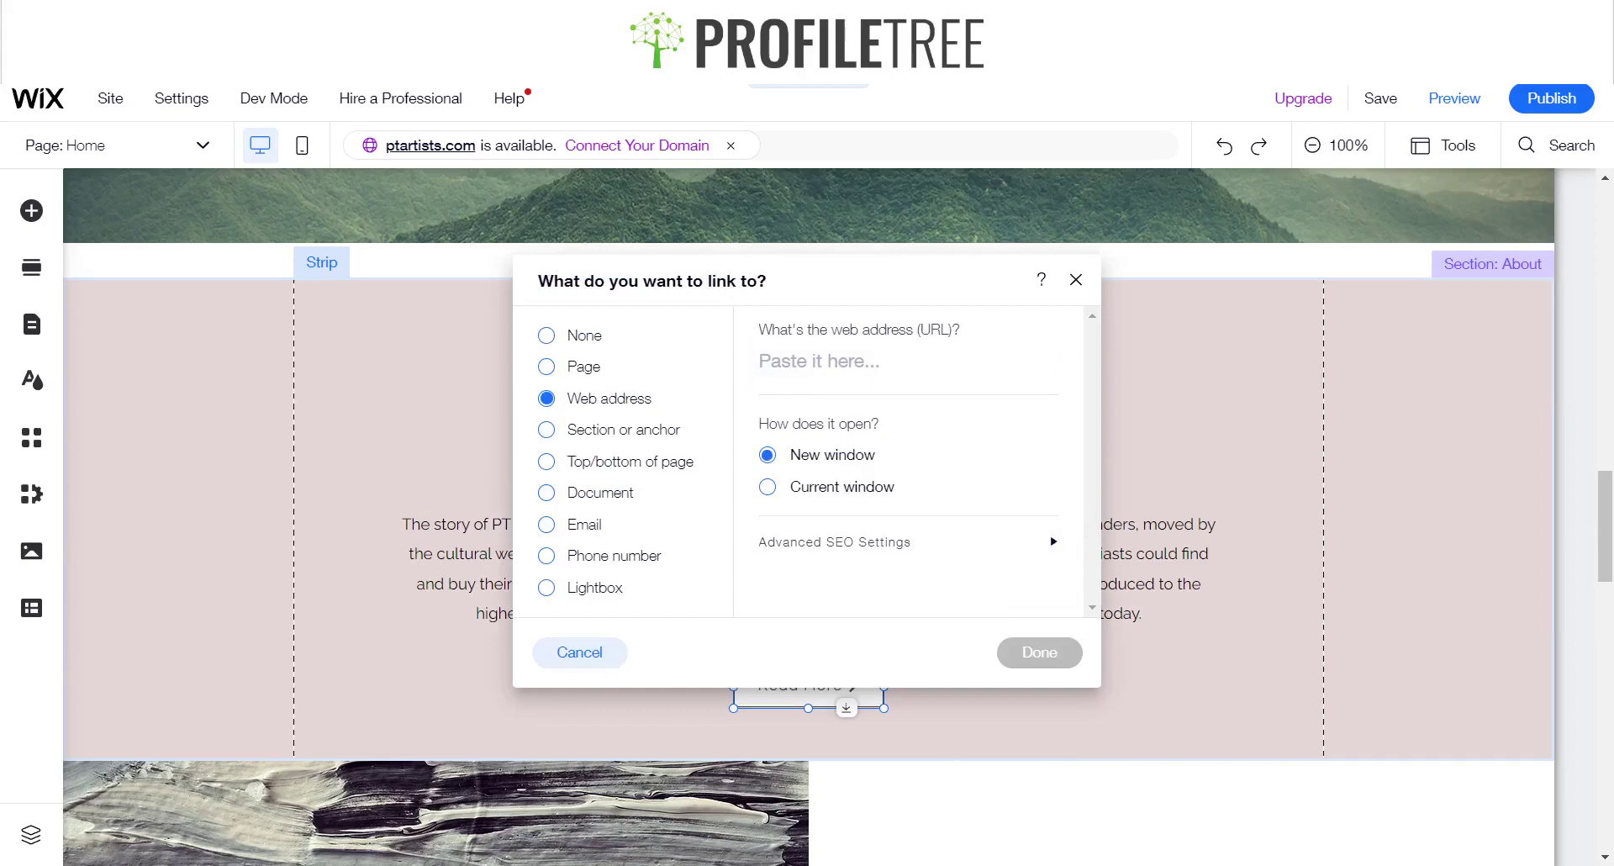
{"action": "left_click", "coordinate": [908, 360]}
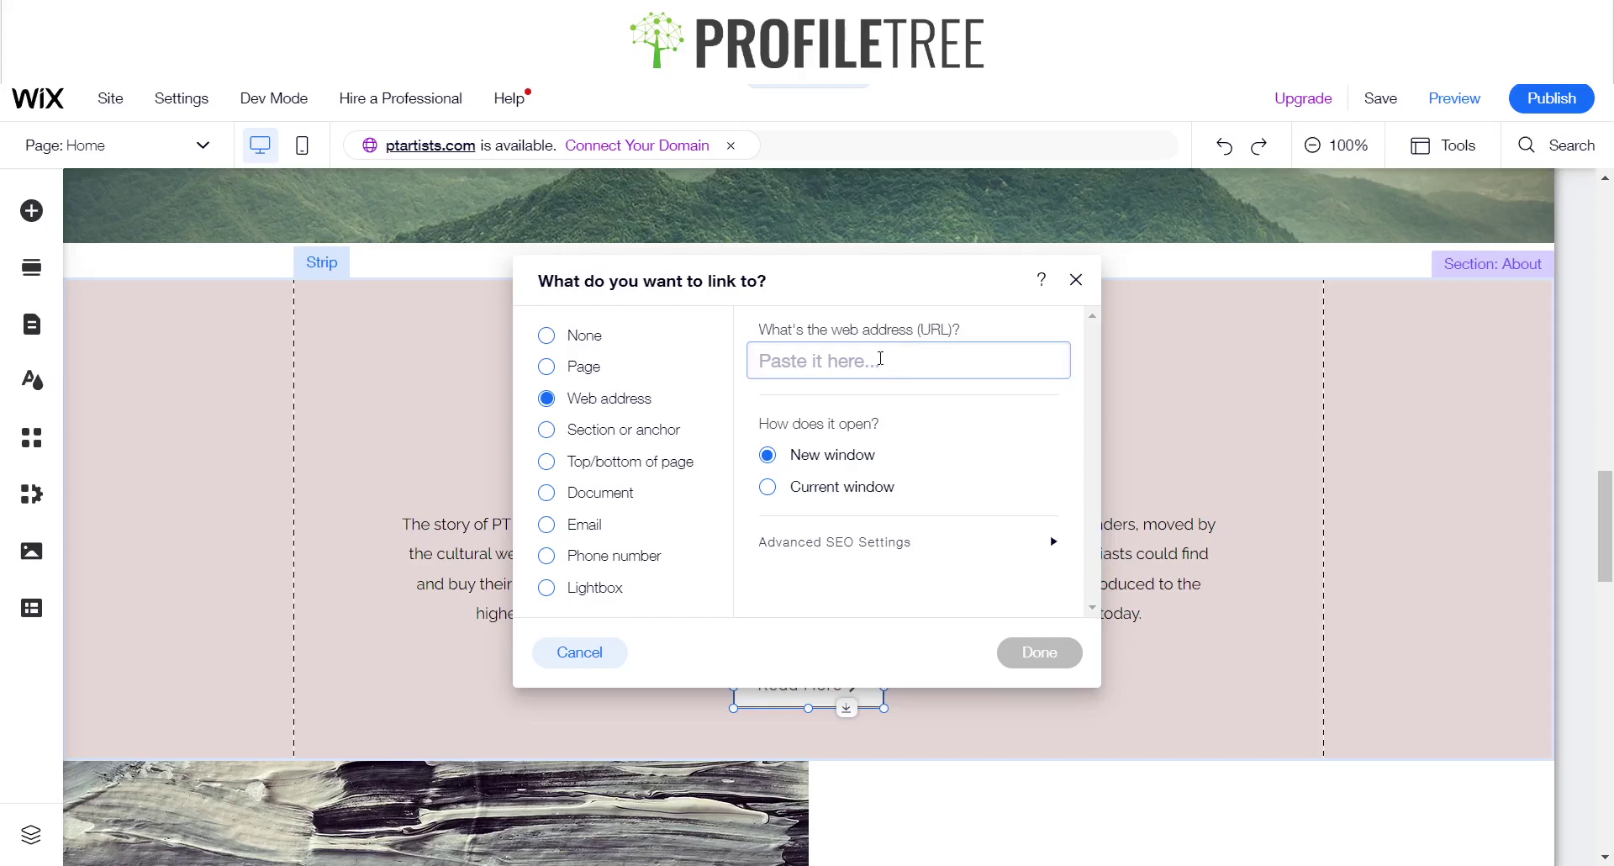
{"action": "type", "text": "https://profiletree.com/"}
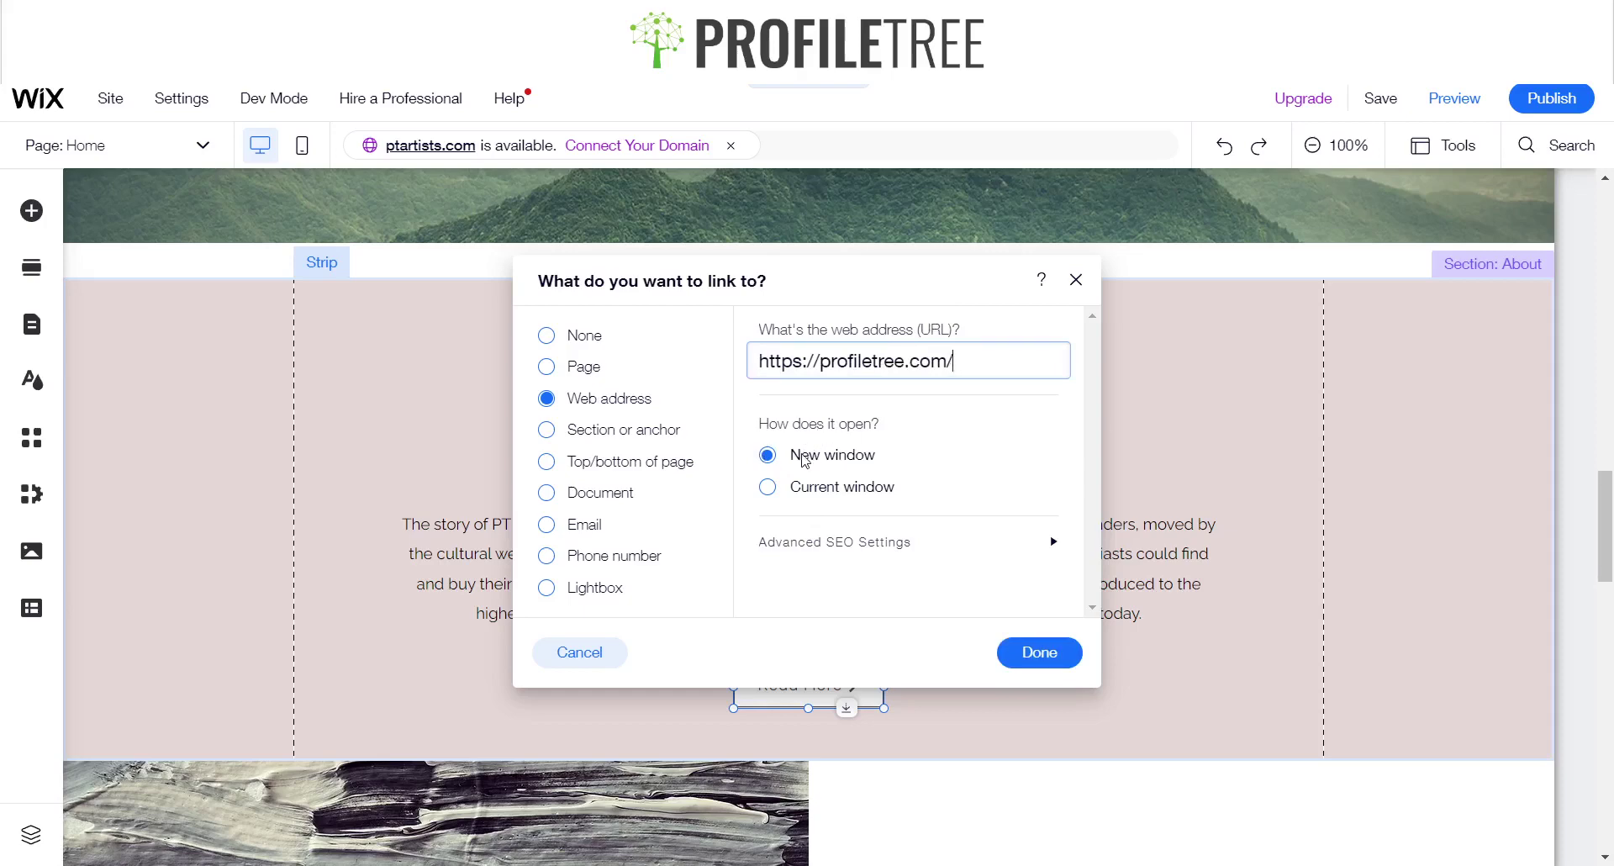
{"action": "left_click", "coordinate": [771, 490]}
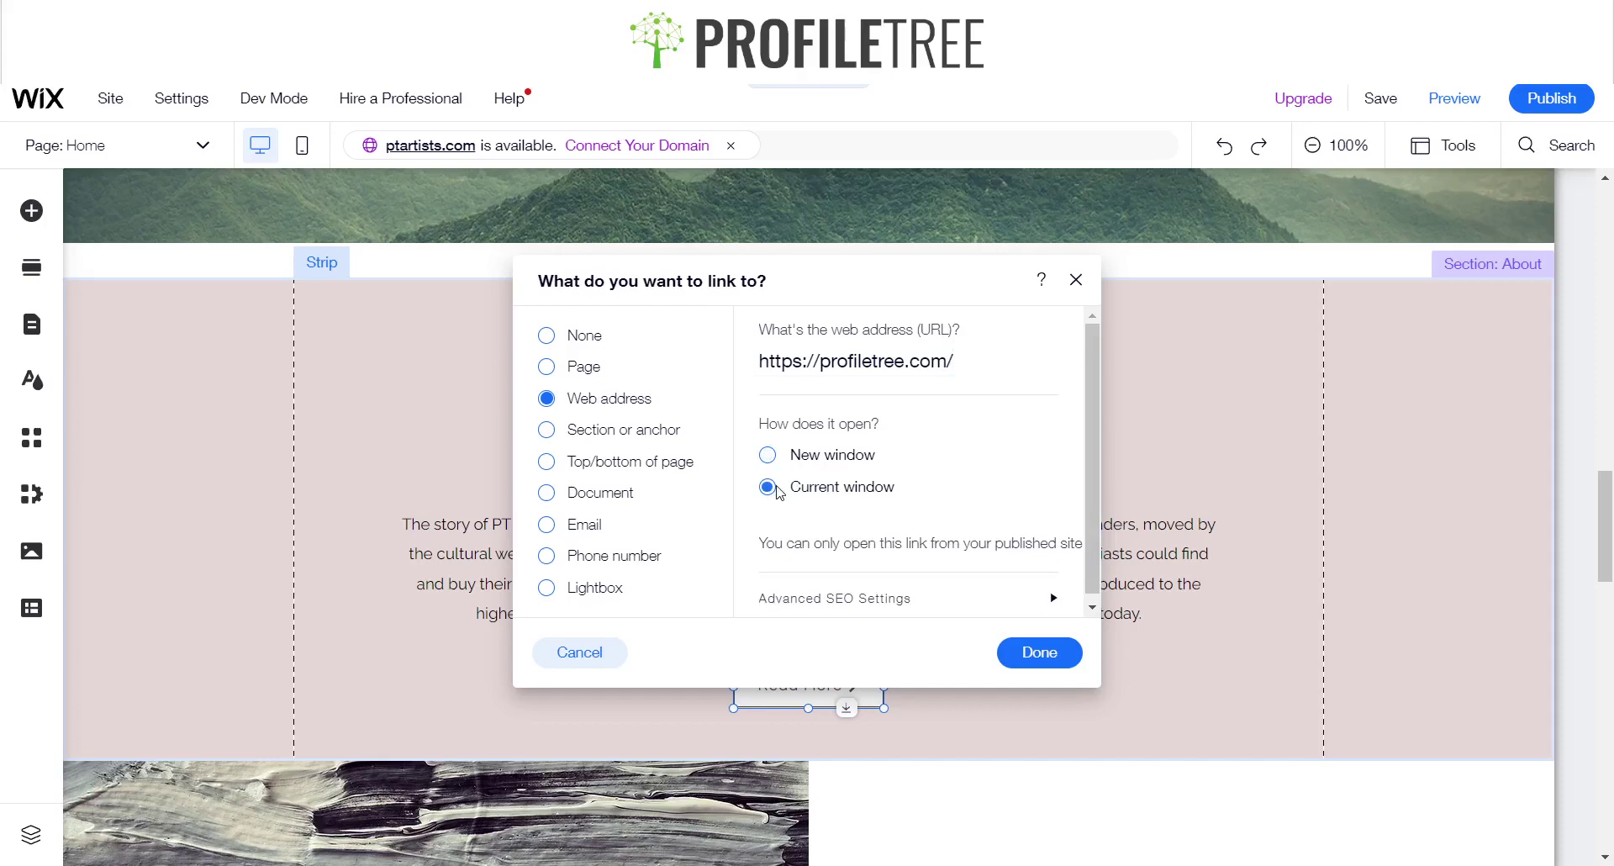
{"action": "left_click", "coordinate": [1036, 653]}
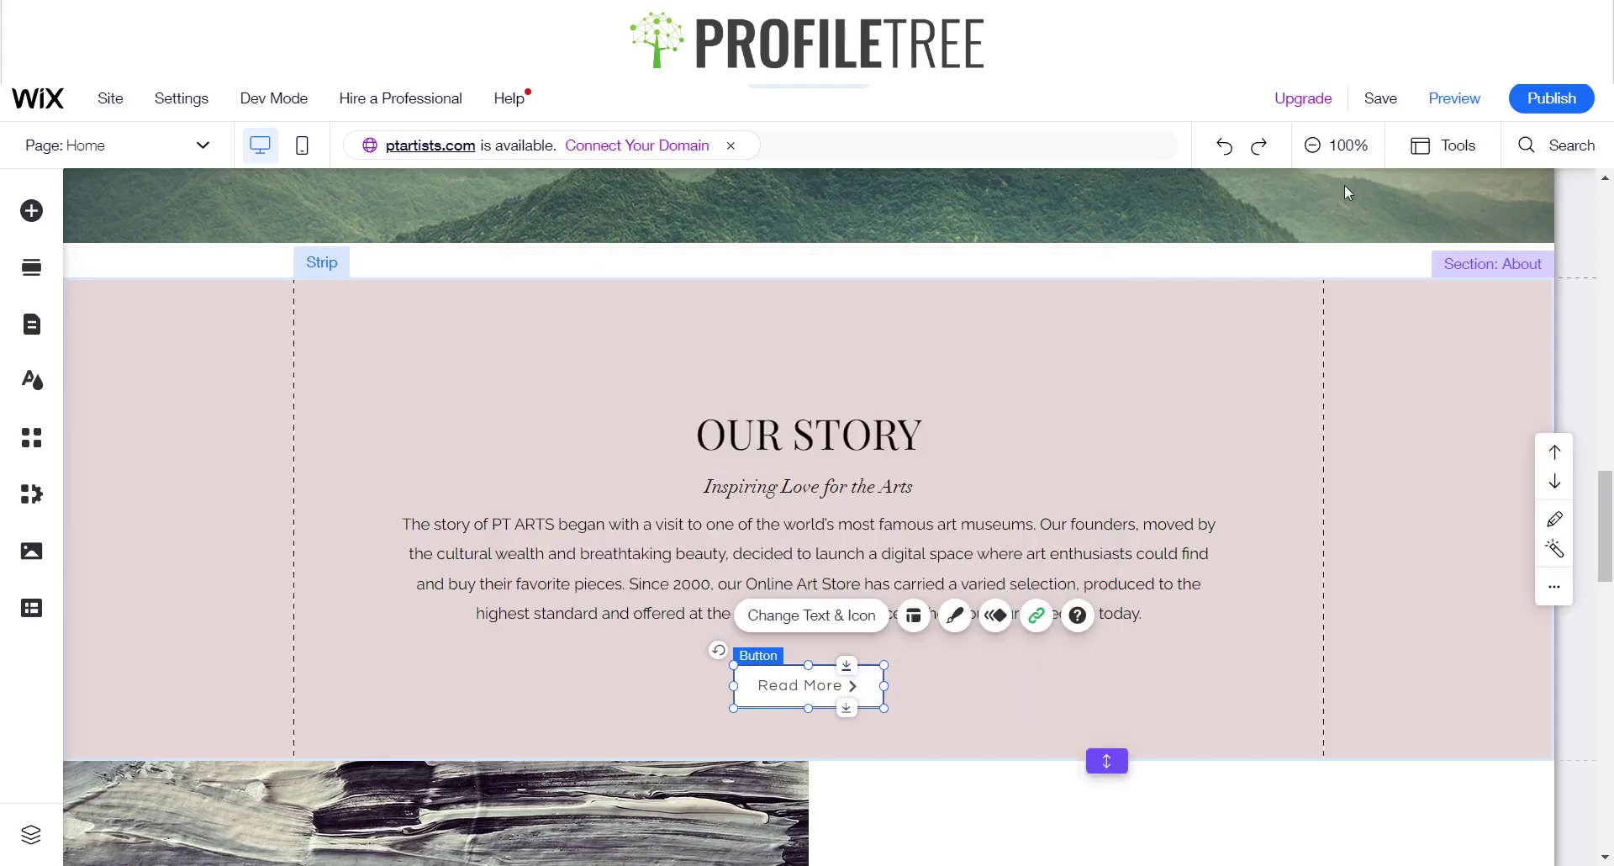
In Preview, test the Read More button's hover look and its link to profiletree.com
{"action": "left_click", "coordinate": [1468, 104]}
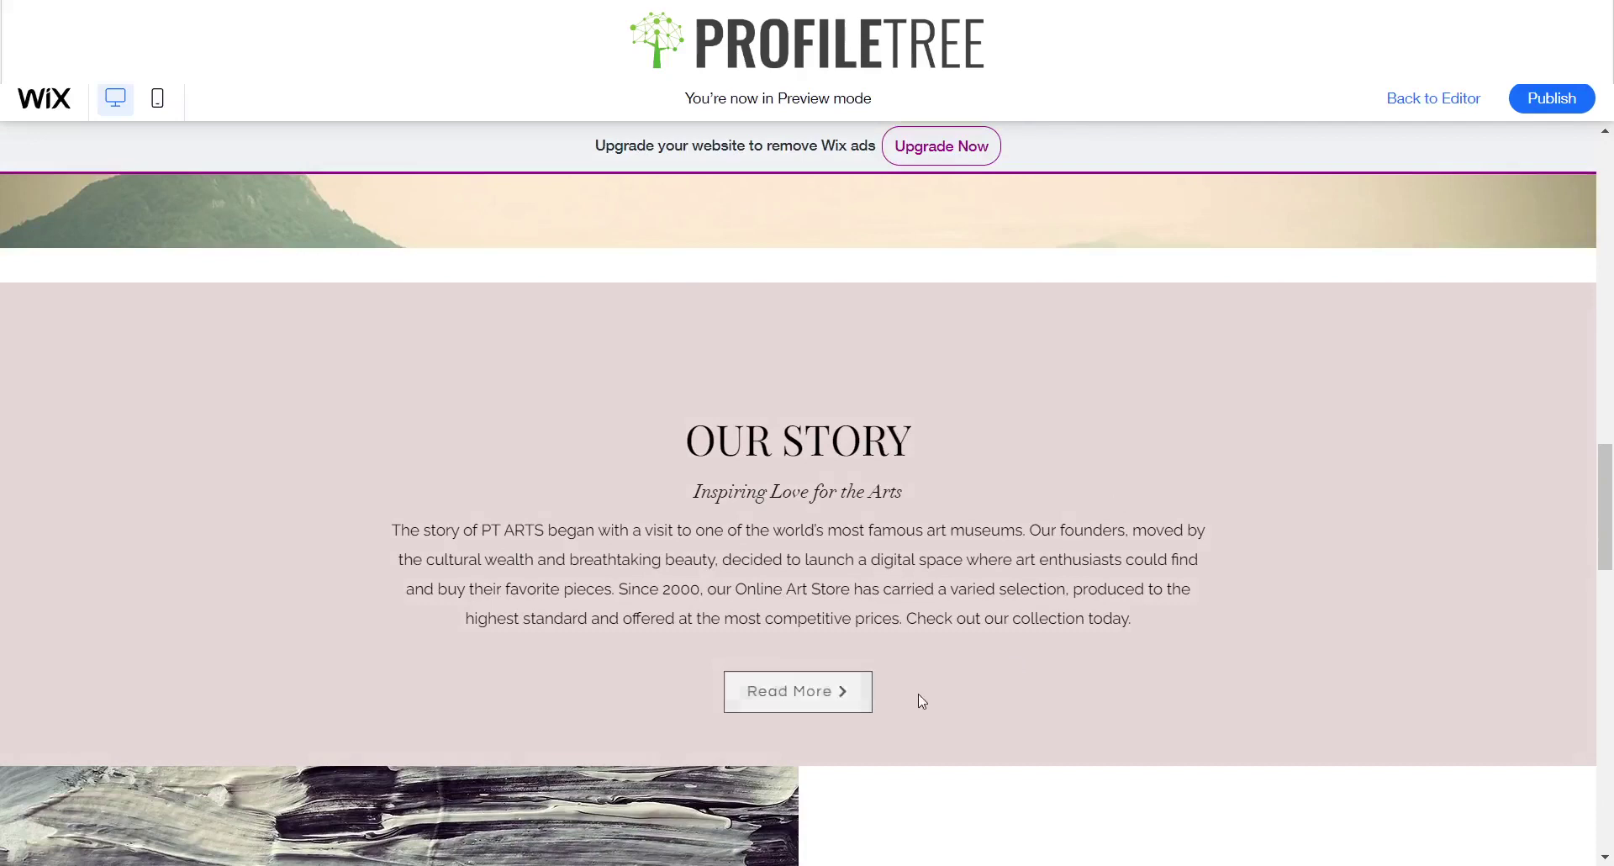
{"action": "left_click", "coordinate": [848, 705]}
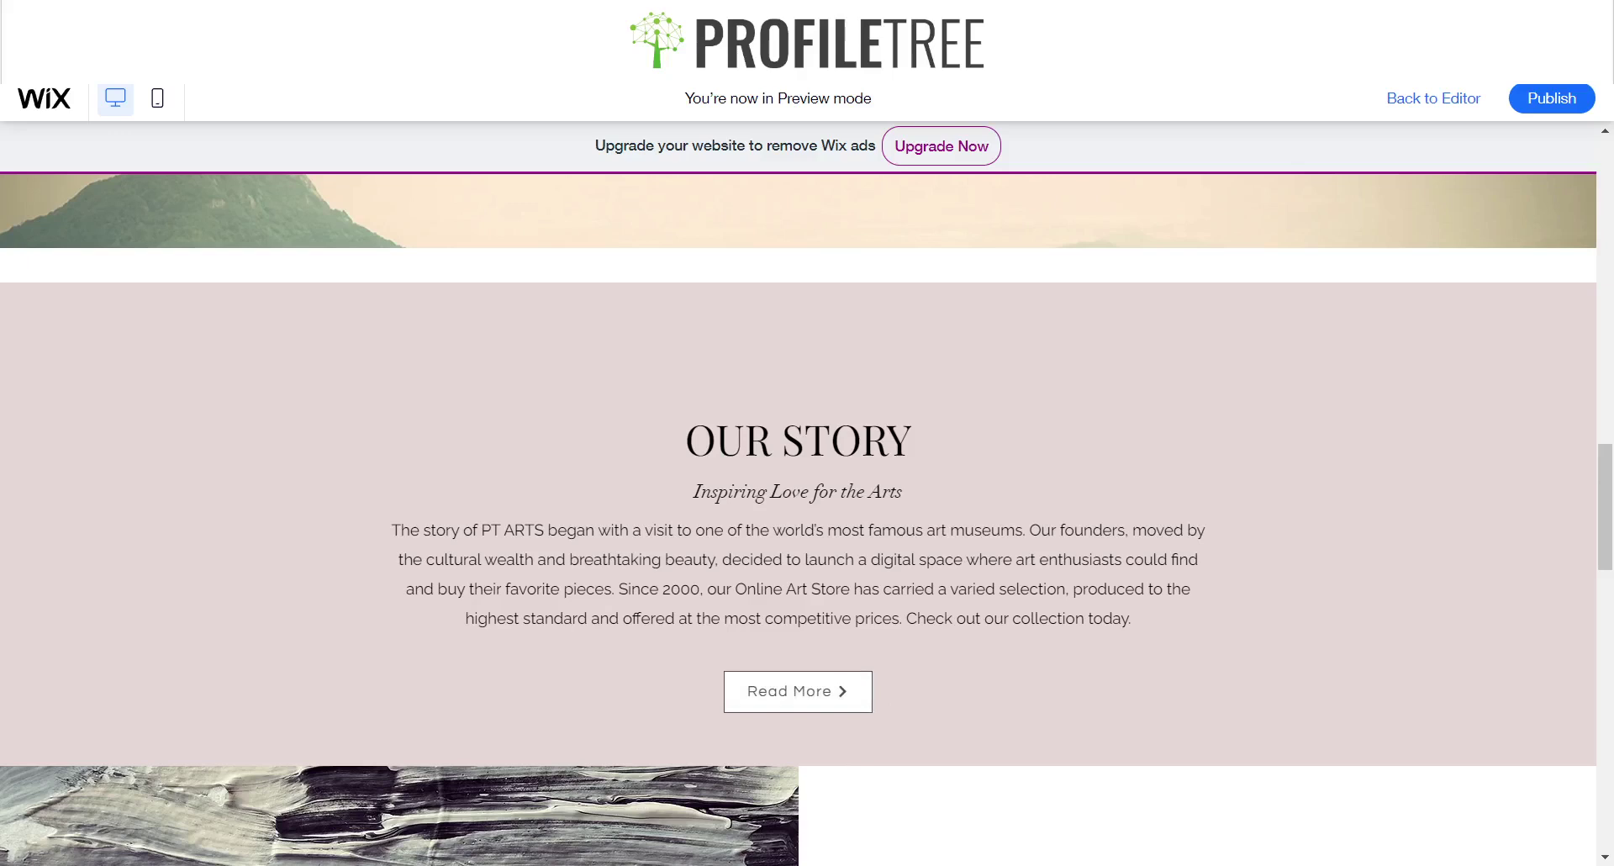
{"action": "left_click", "coordinate": [830, 703]}
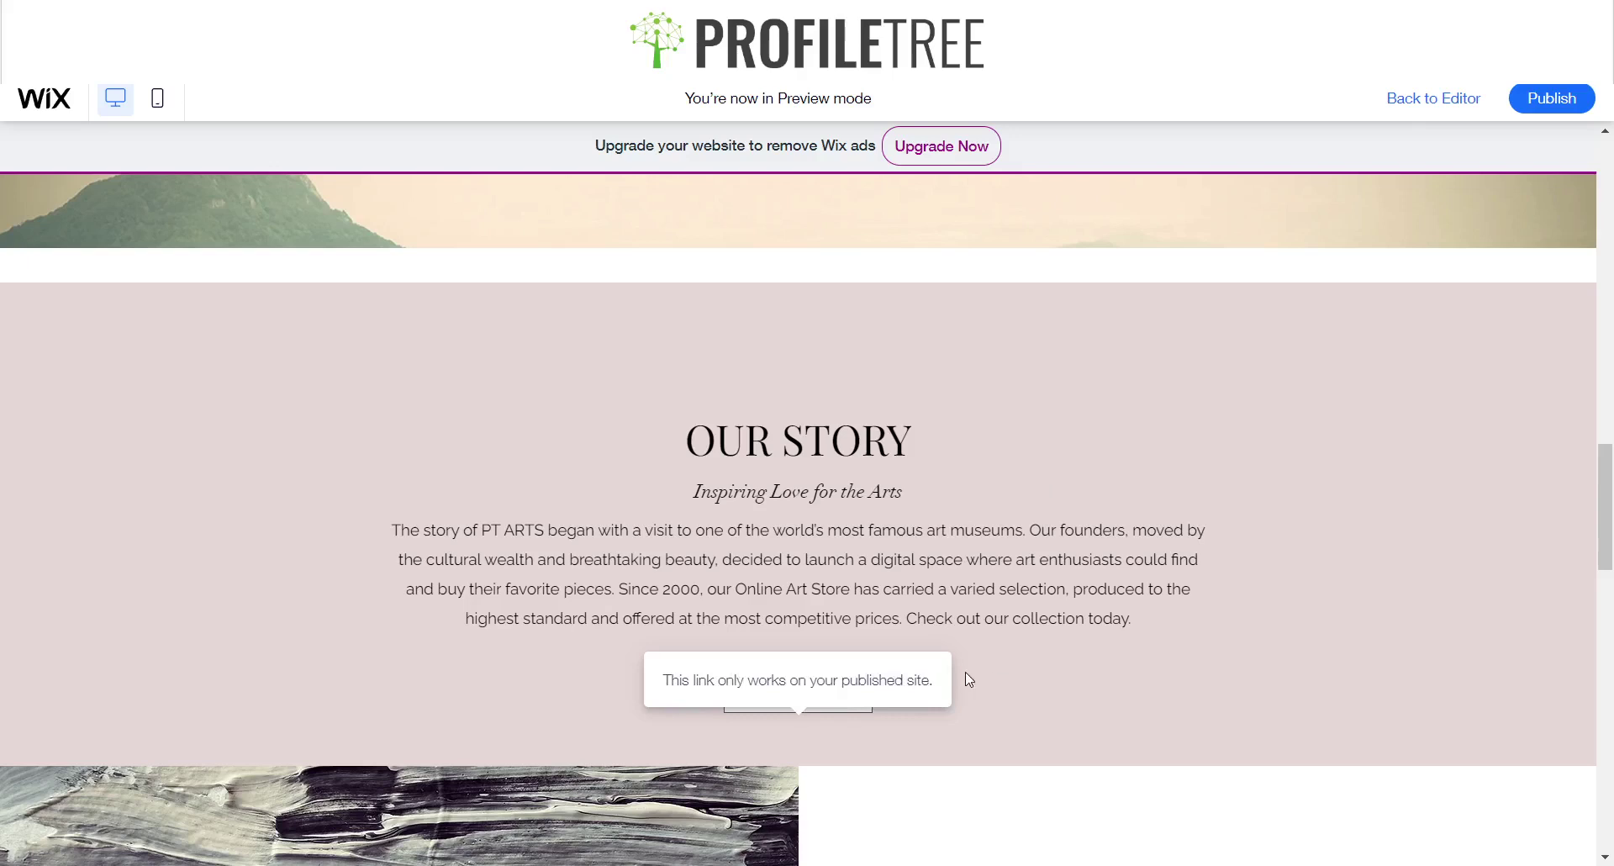
{"action": "left_click", "coordinate": [823, 710]}
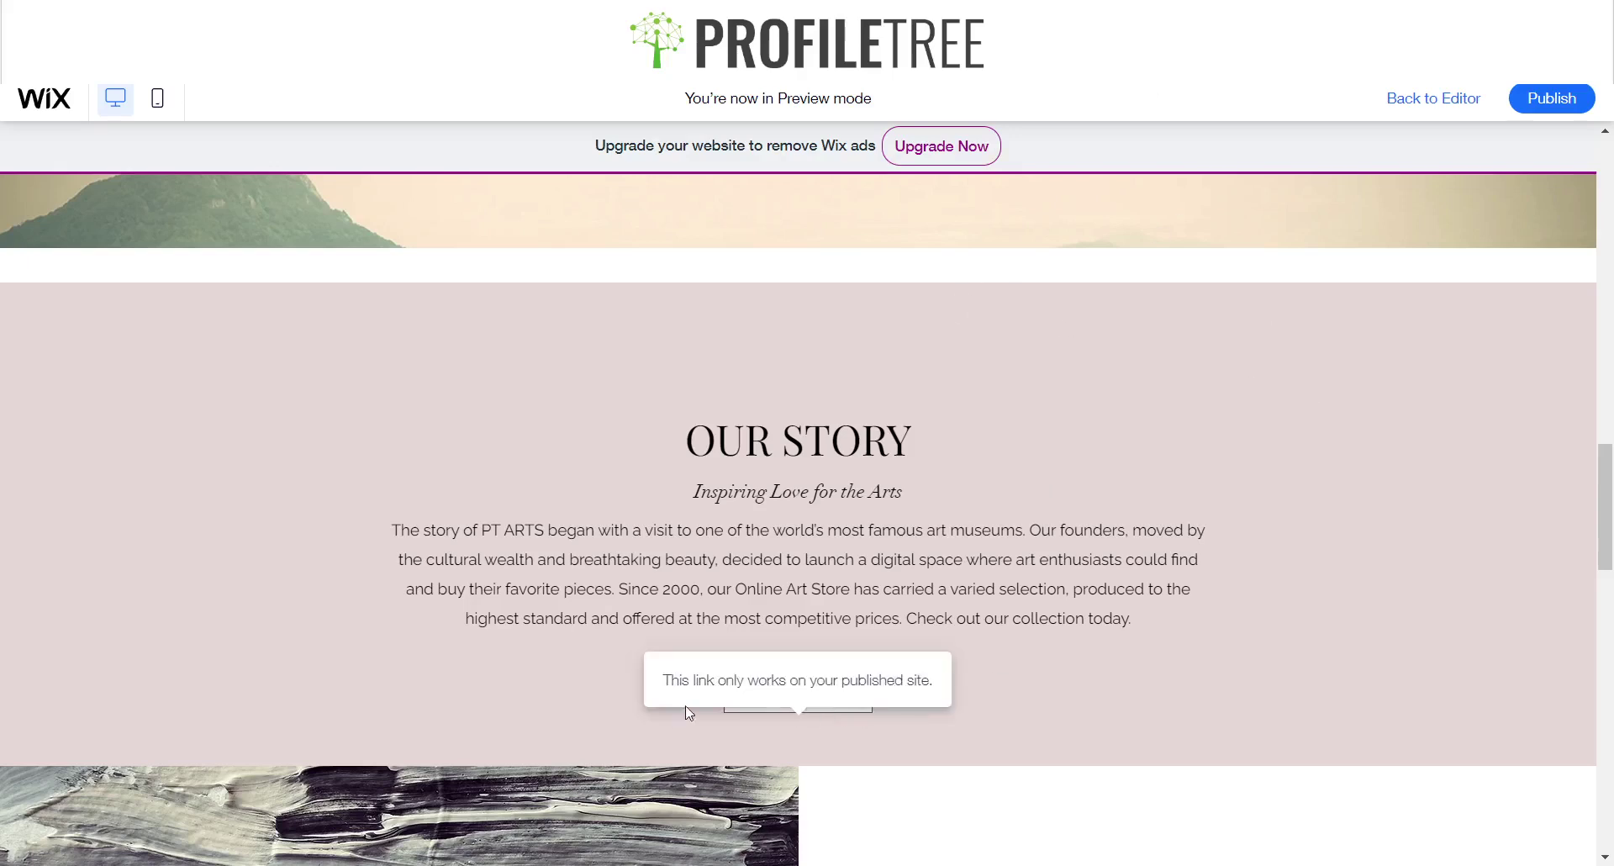